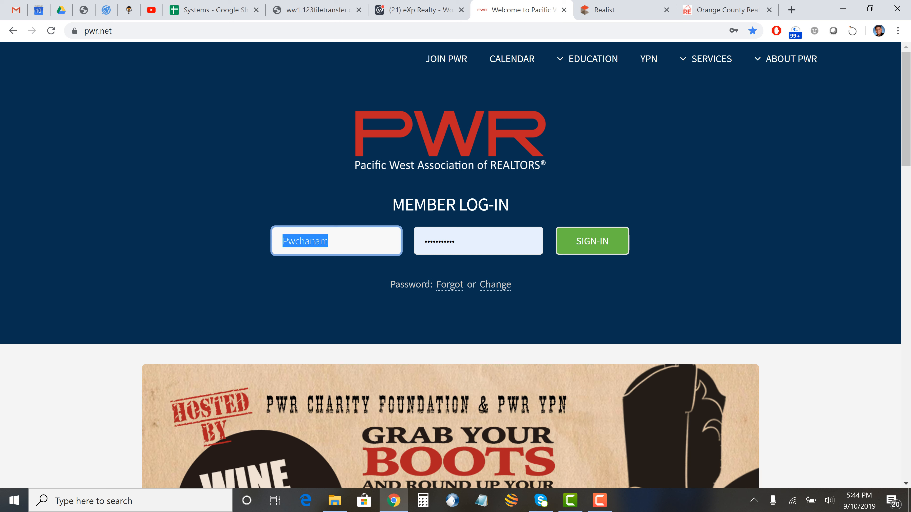
- Re-enter the member account password in the PWR Member Log-In form and sign in
double_click(454, 241)
type("••")
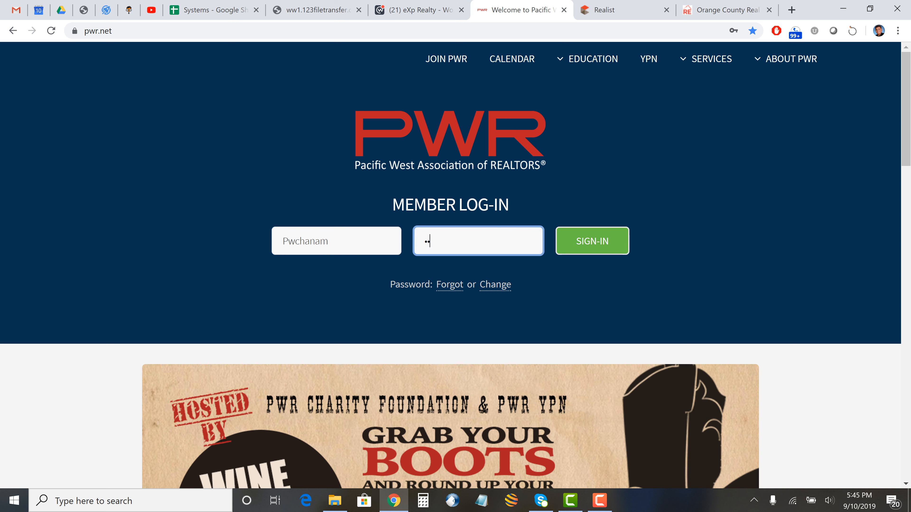
type("•••••••••")
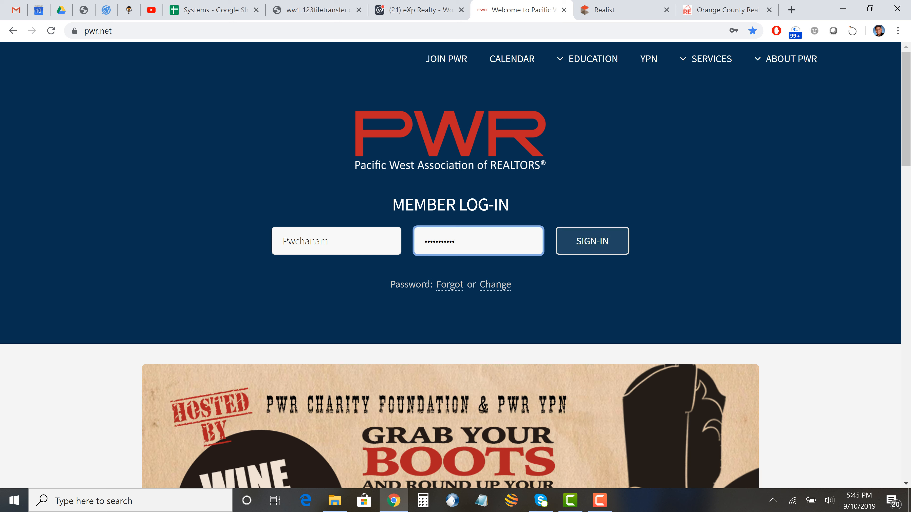
left_click(592, 241)
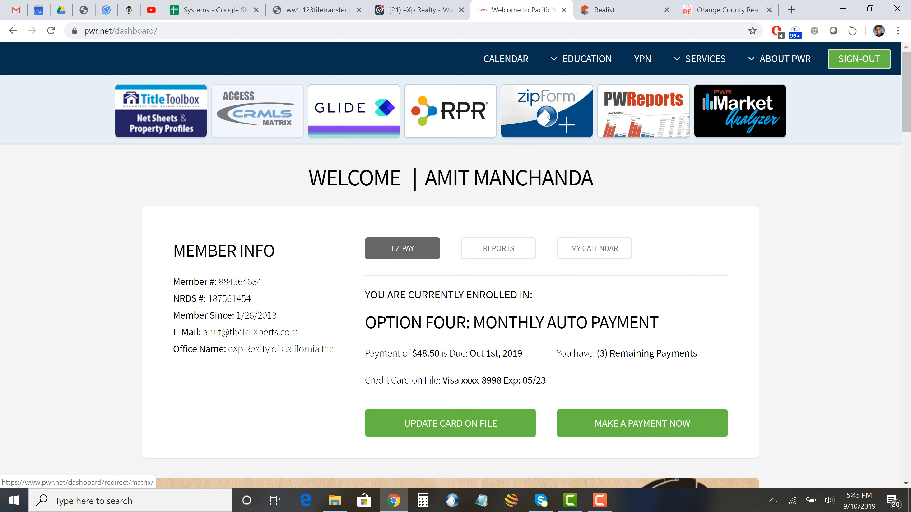
- Launch CRMLS Matrix from the PWR dashboard tile and look over its Search menu
left_click(257, 111)
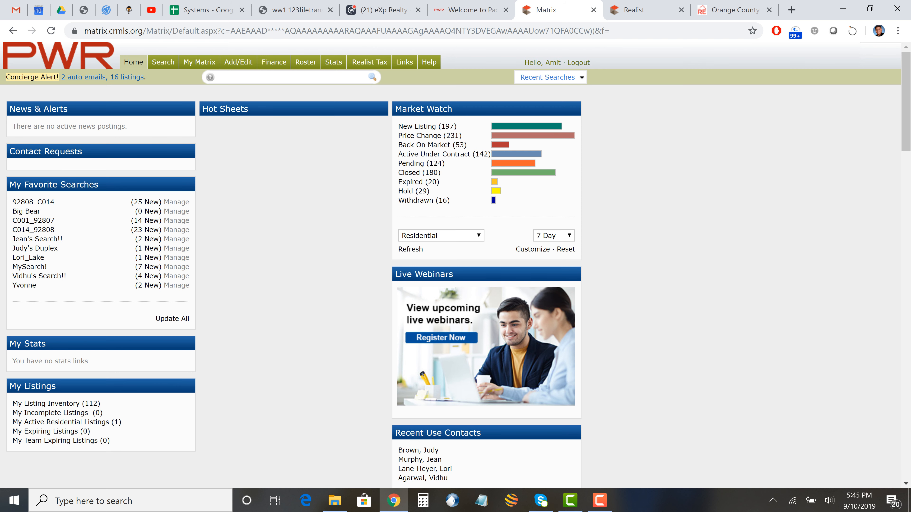
mouse_move(163, 62)
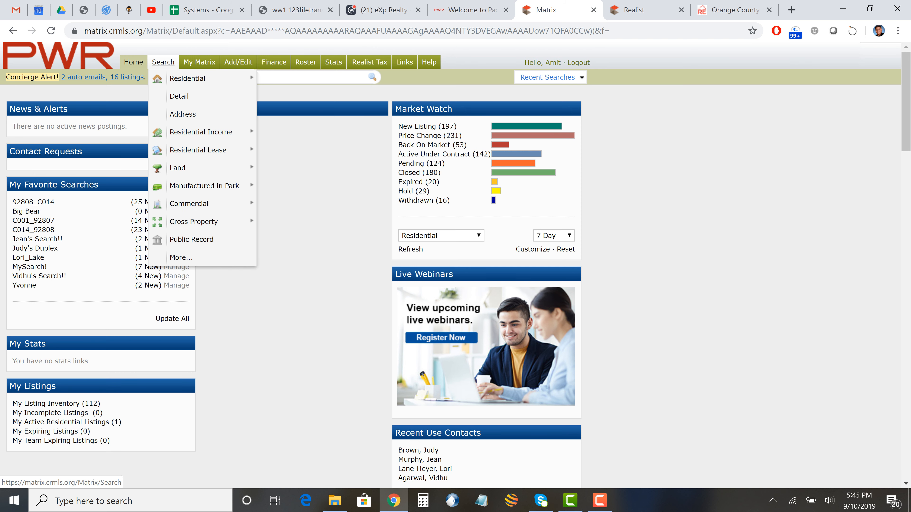
mouse_move(186, 78)
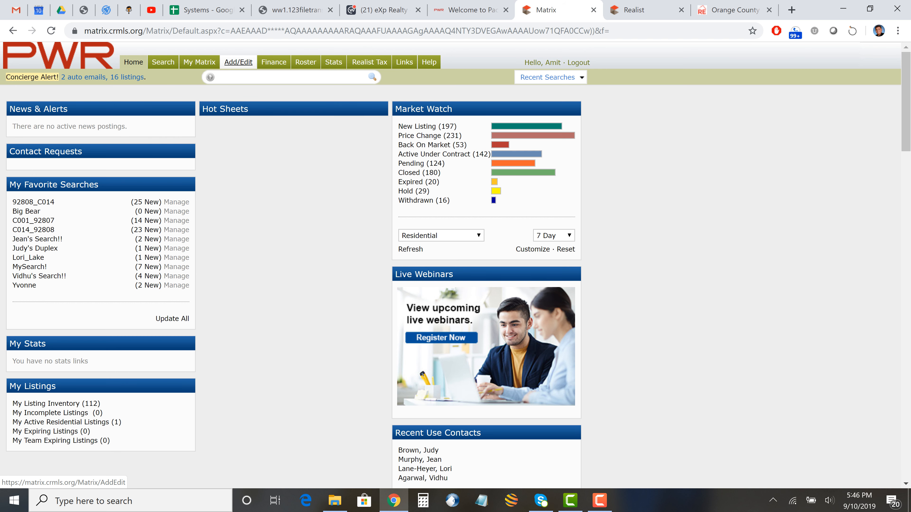
- Start a new listing through Add/Edit > Add new using the Residential form
left_click(238, 62)
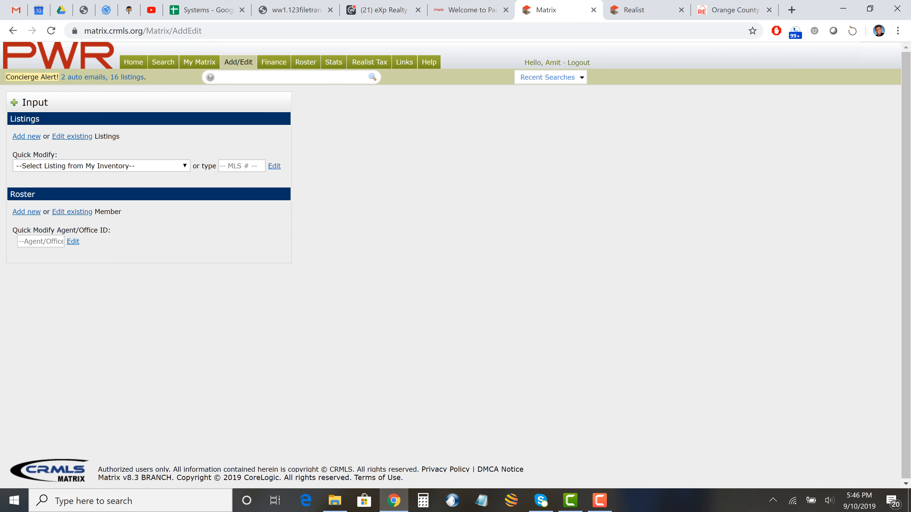
left_click(26, 136)
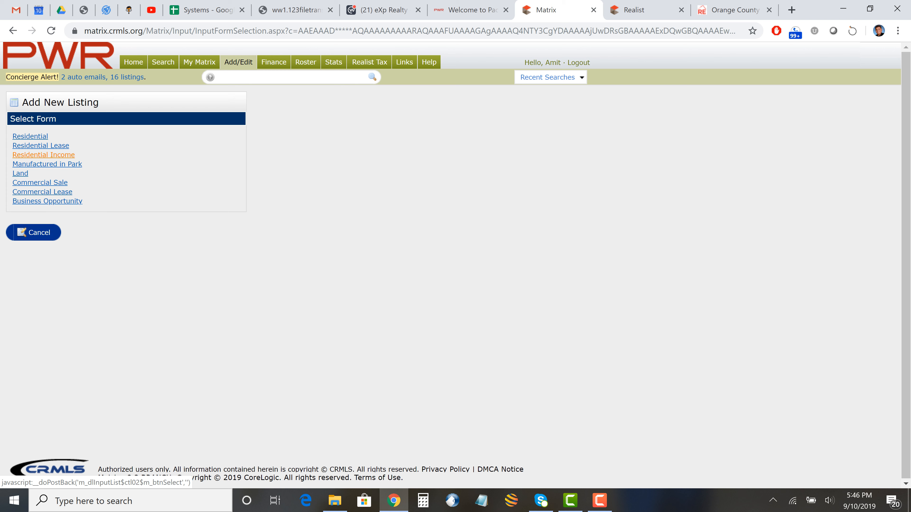
left_click_drag(75, 154, 14, 155)
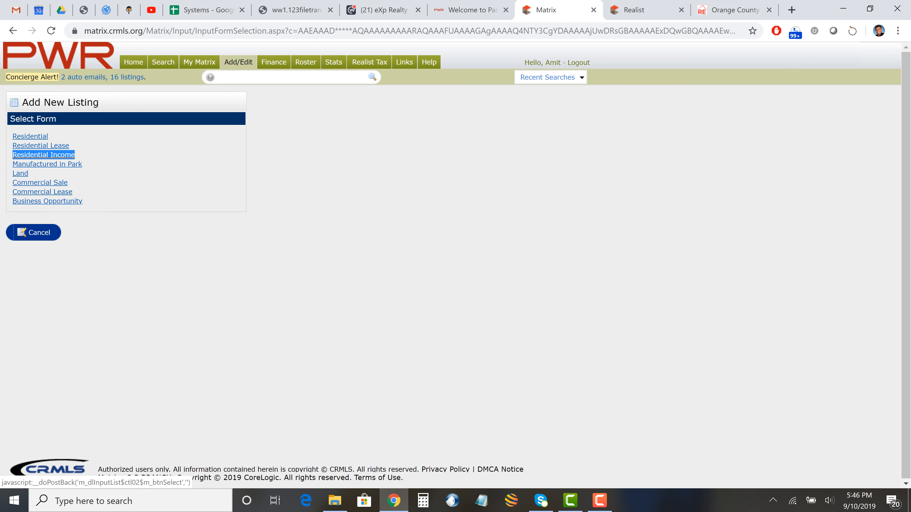
left_click(30, 136)
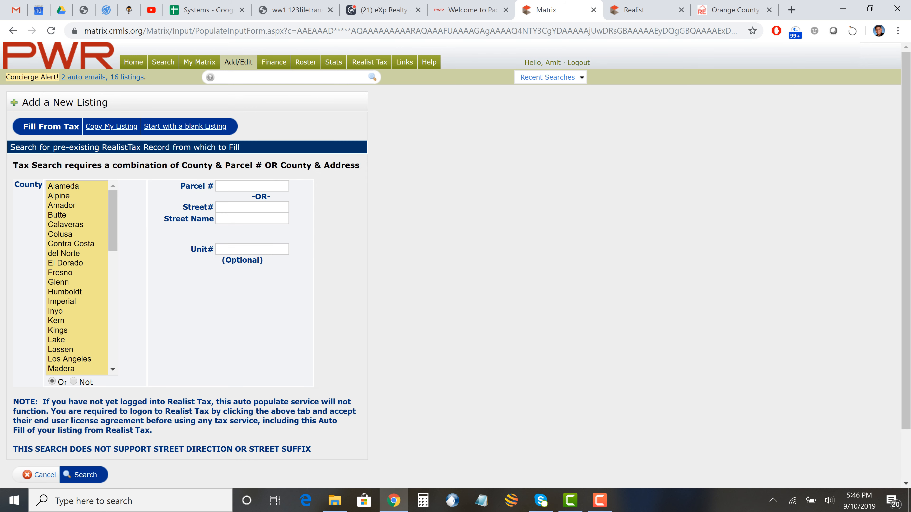
- Select Los Angeles as the tax-search county, then bring the Realist property report back up
left_click(671, 13)
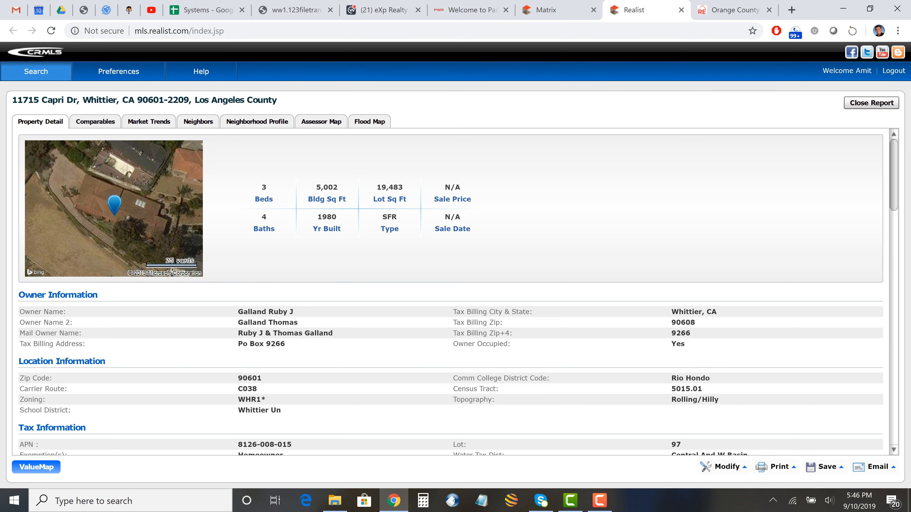
left_click(552, 10)
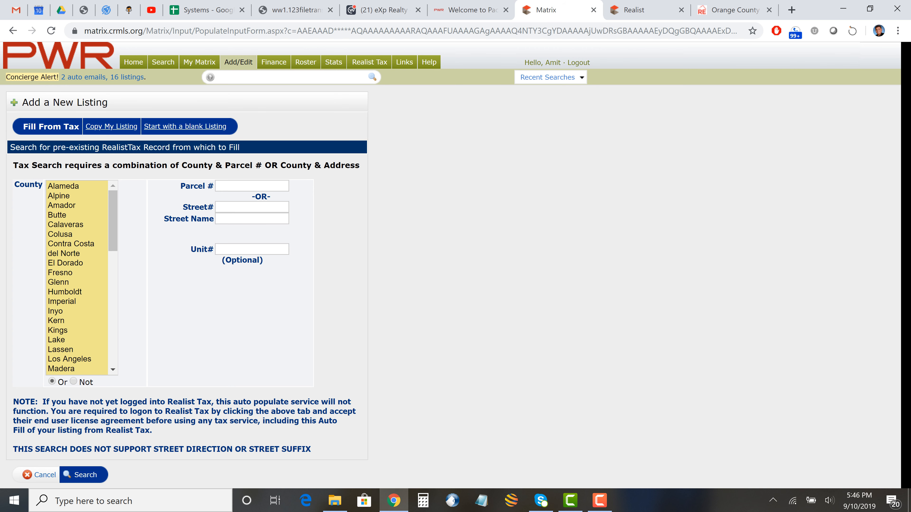
scroll(77, 283, "down", 2)
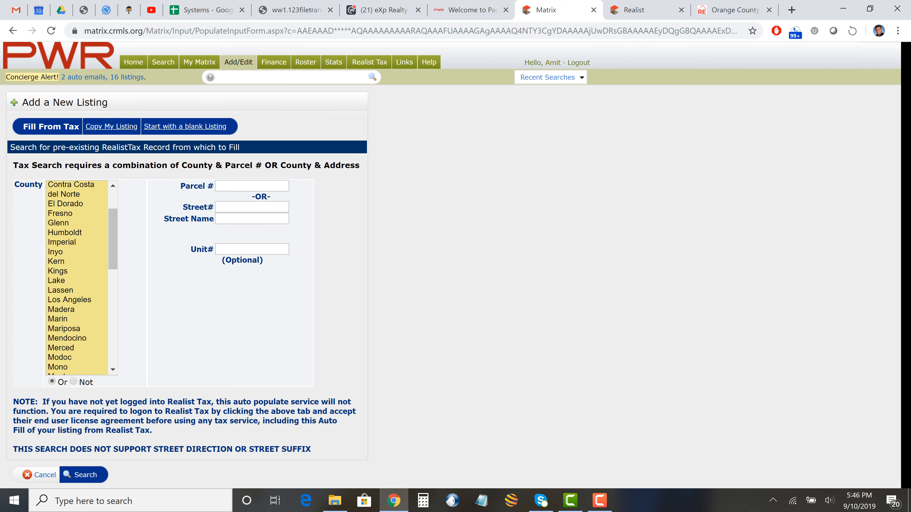
scroll(77, 283, "down", 3)
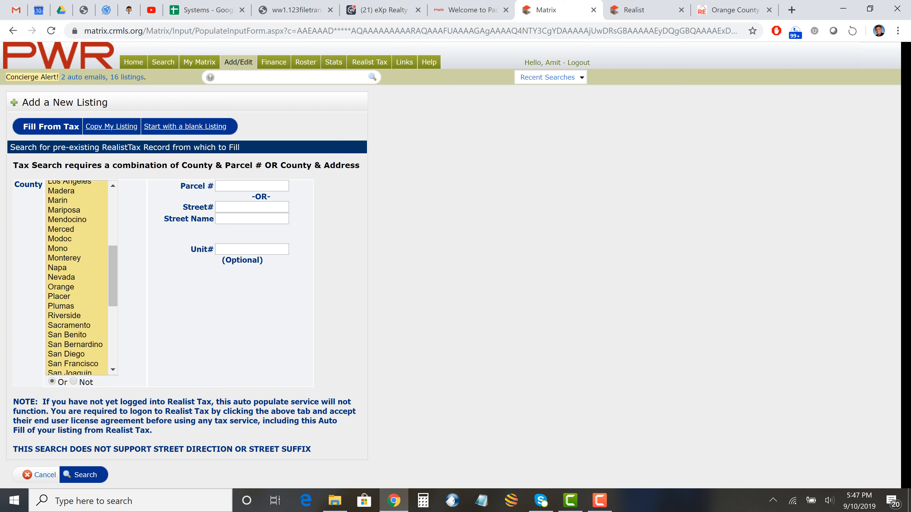
scroll(77, 283, "up", 2)
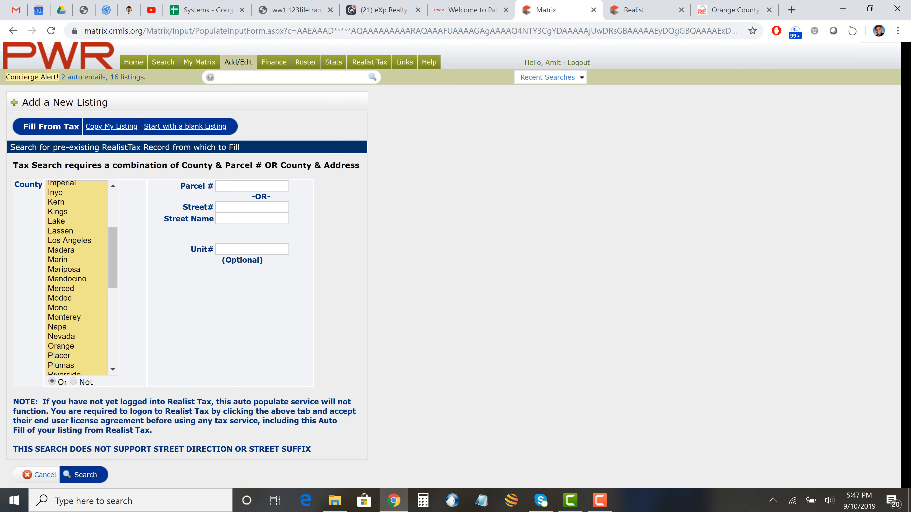
left_click(76, 240)
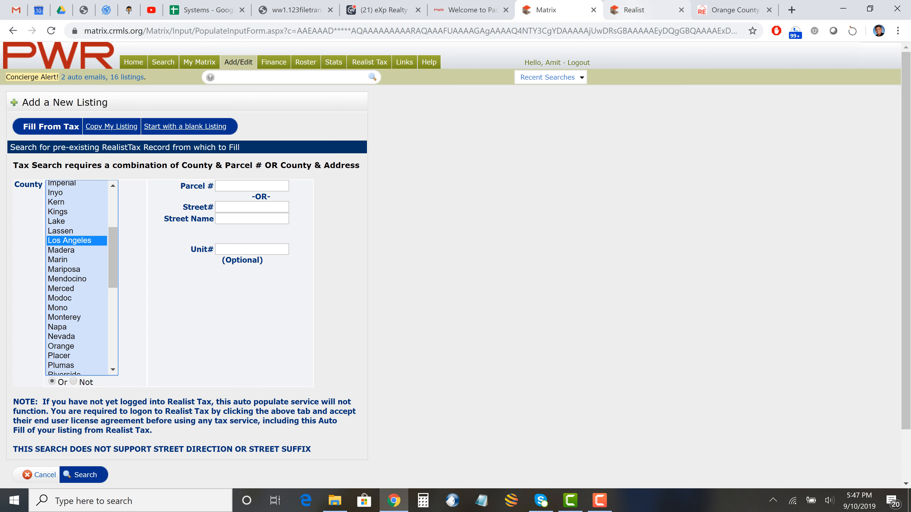
left_click(634, 9)
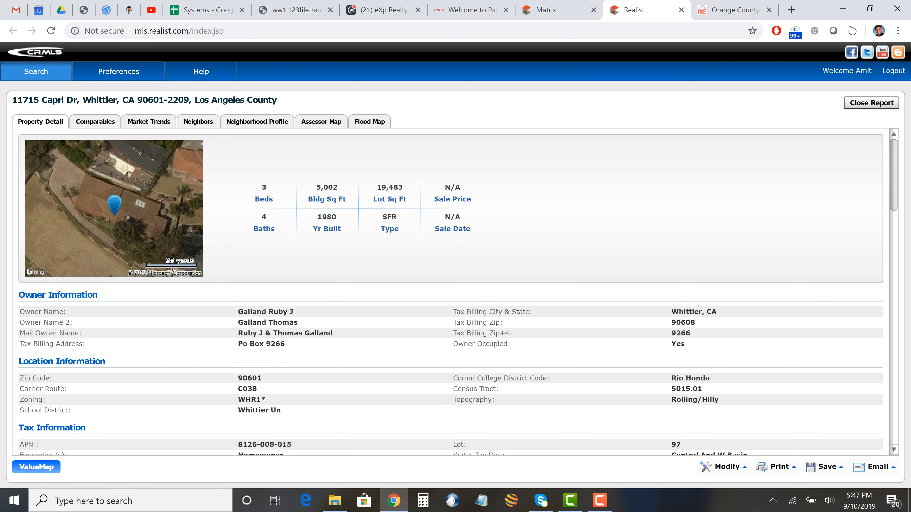
scroll(451, 290, "down", 5)
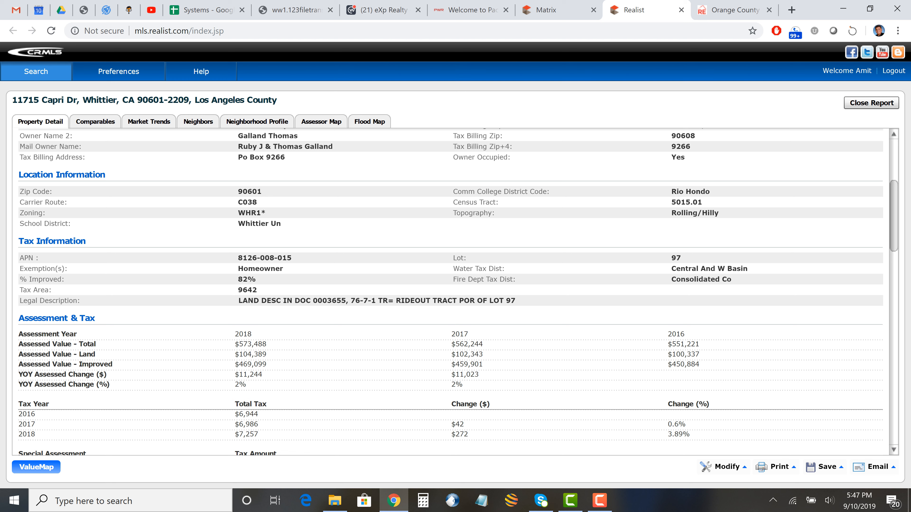
left_click_drag(292, 258, 238, 258)
left_click_drag(38, 258, 19, 257)
left_click_drag(237, 257, 291, 258)
key("ctrl+c")
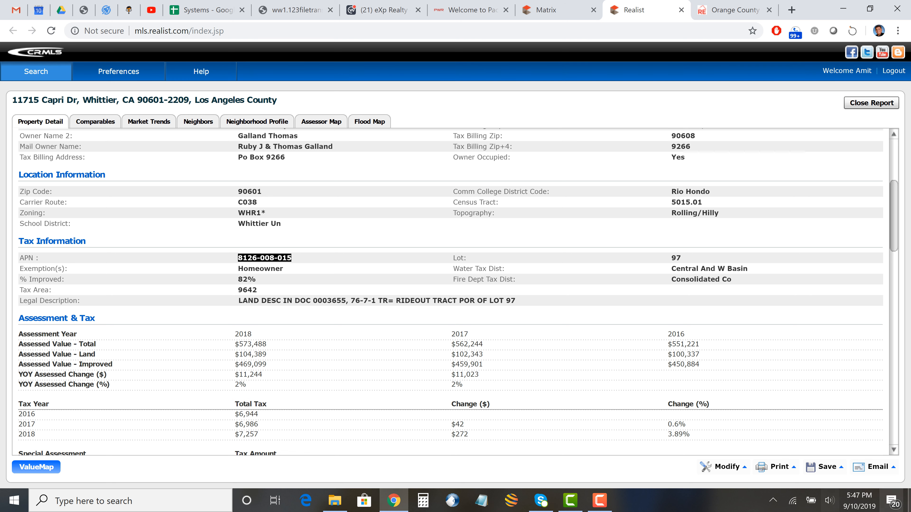
right_click(261, 255)
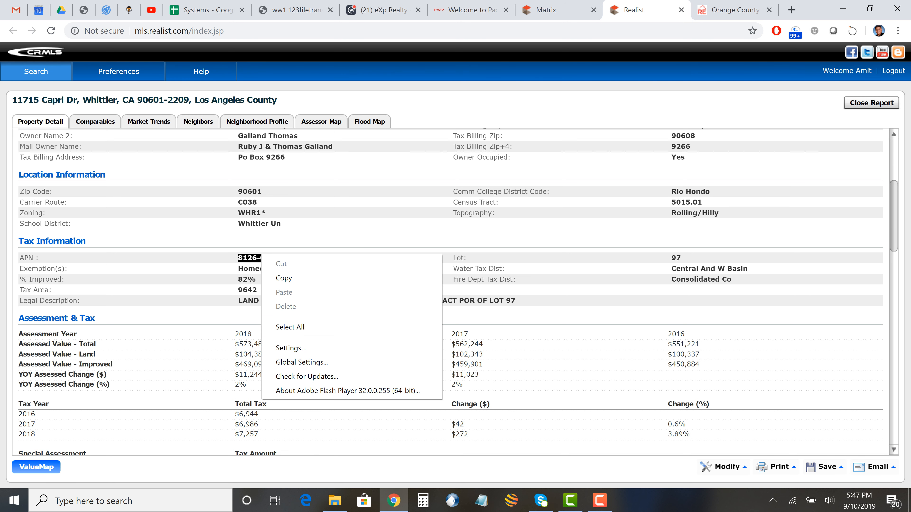
left_click(284, 278)
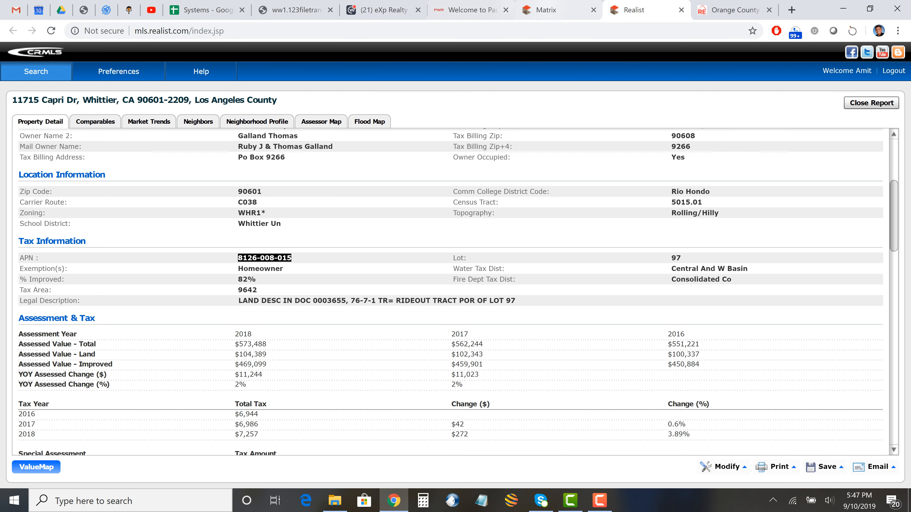
left_click(556, 11)
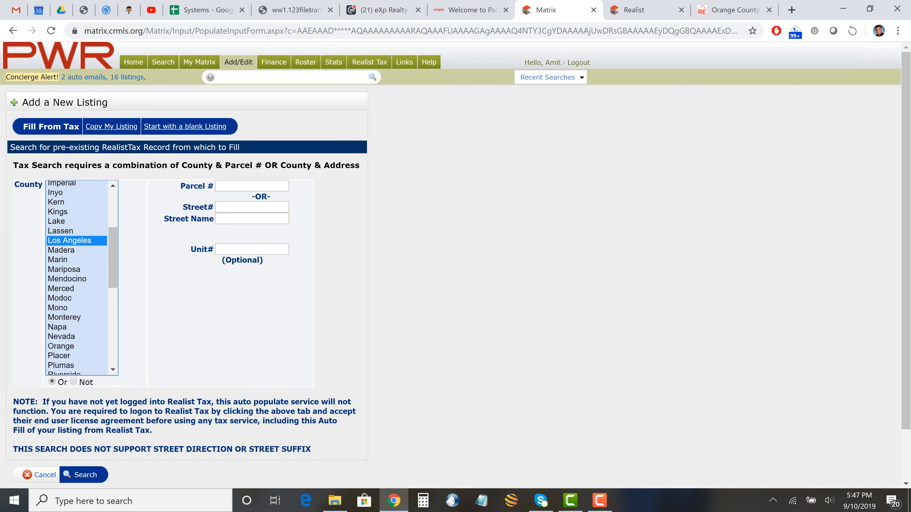
left_click(252, 185)
key("ctrl+v")
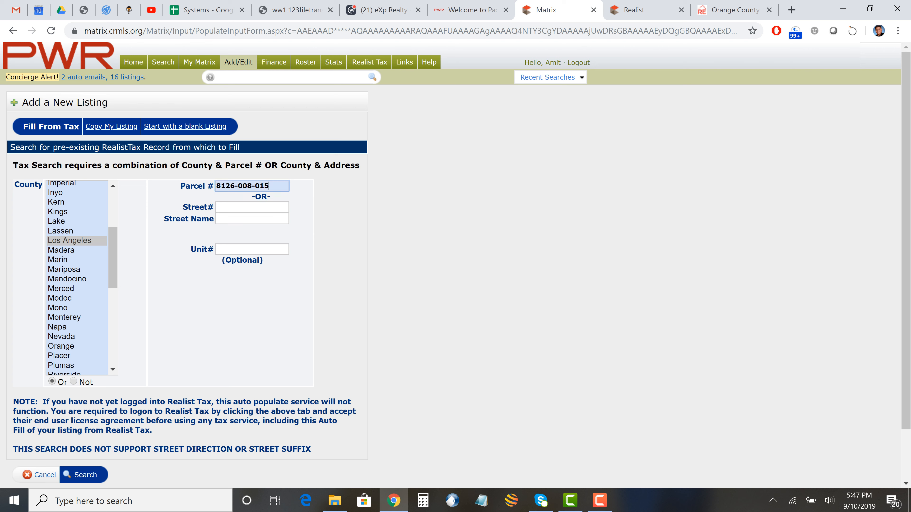
key("Return")
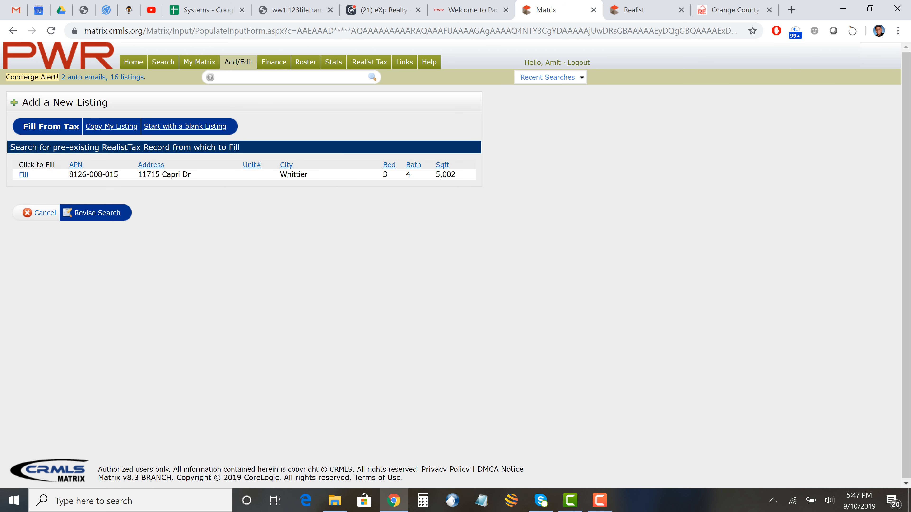
left_click_drag(190, 175, 138, 174)
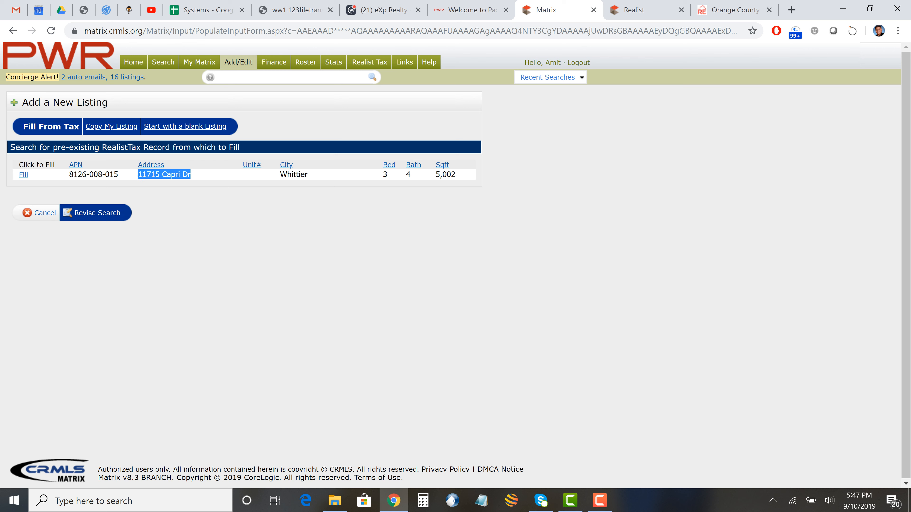
left_click(138, 174)
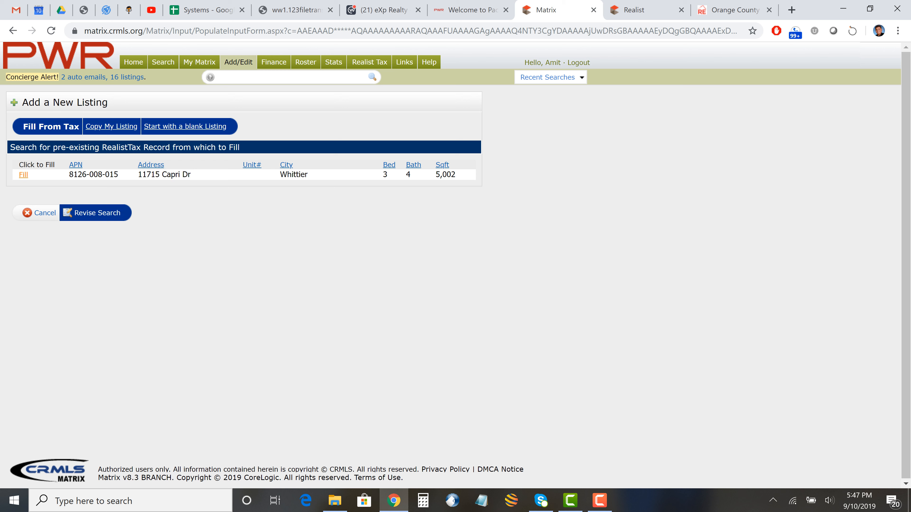
left_click(23, 175)
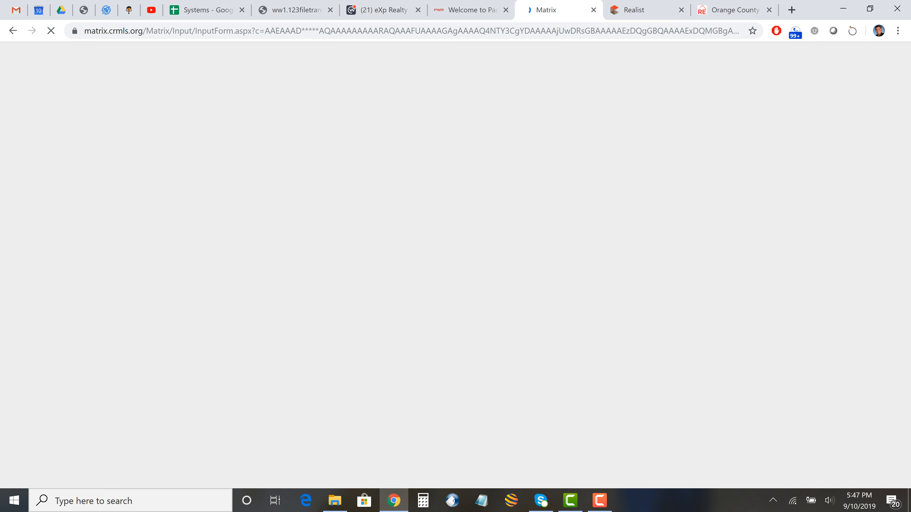
- Enter 500000 as the List Price on the pre-filled Residential input form
left_click(59, 249)
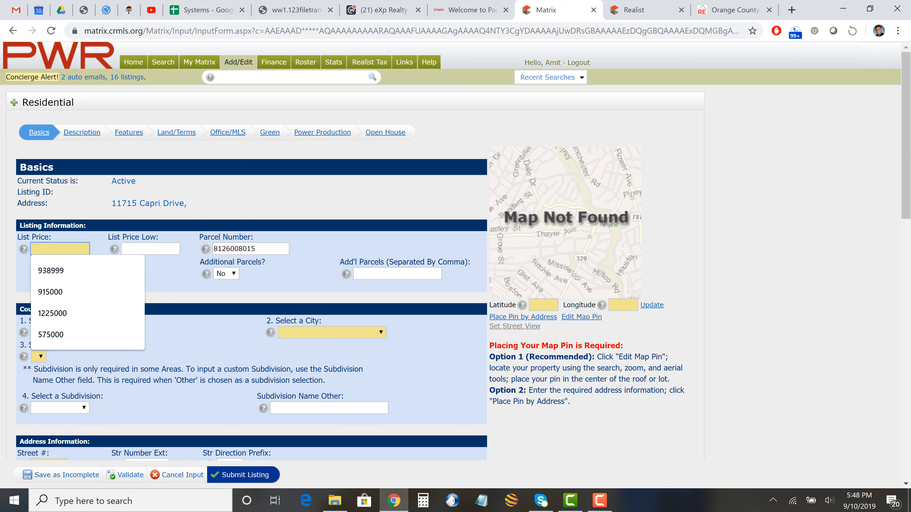
left_click(59, 248)
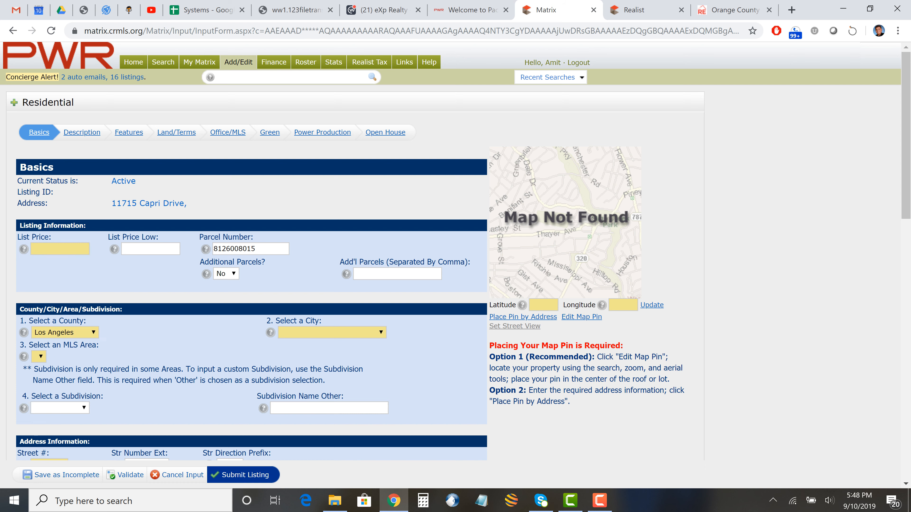
scroll(456, 251, "down", 5)
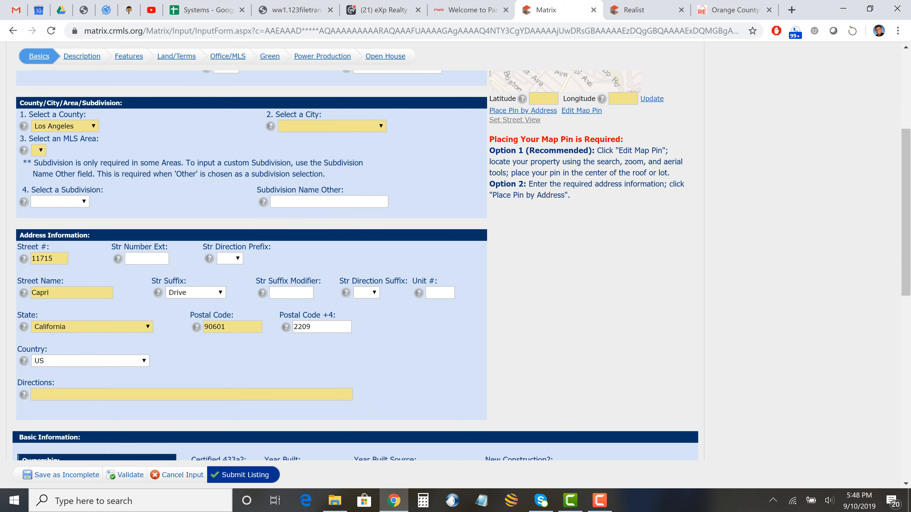
left_click(146, 259)
left_click(291, 293)
scroll(359, 252, "down", 5)
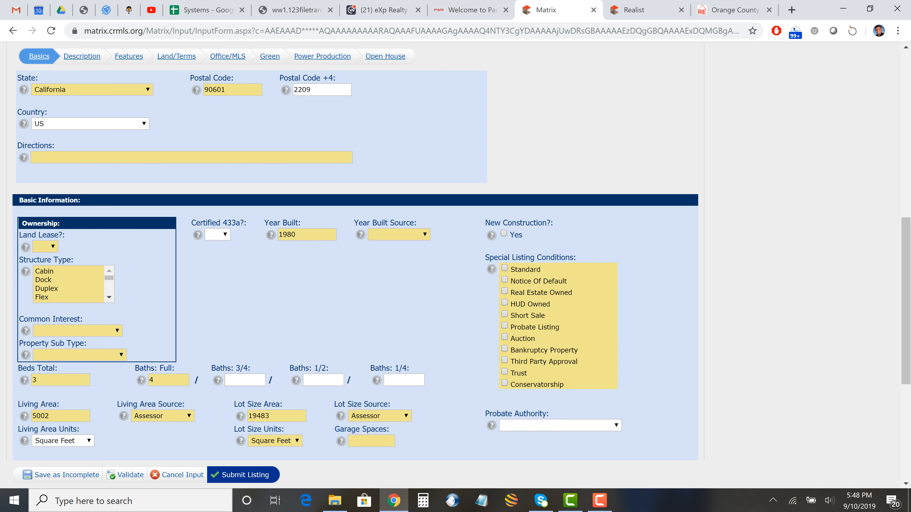
scroll(359, 251, "up", 8)
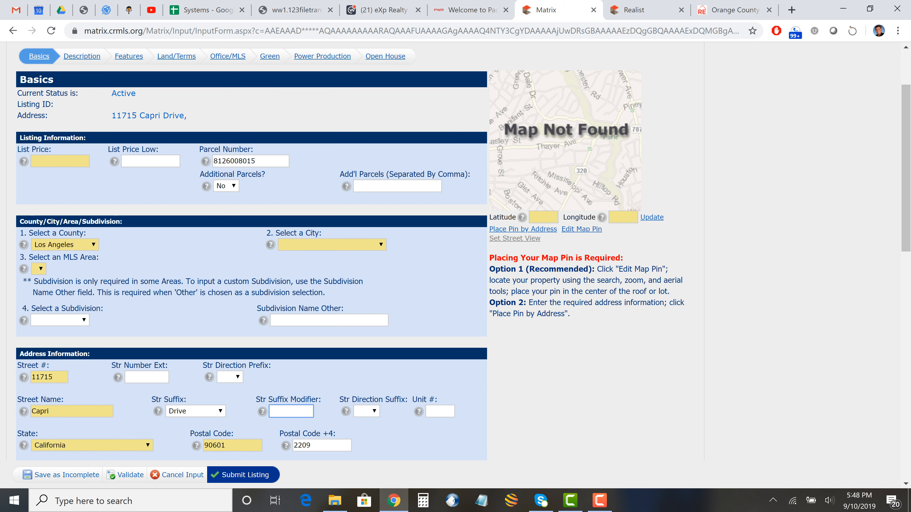
left_click(59, 161)
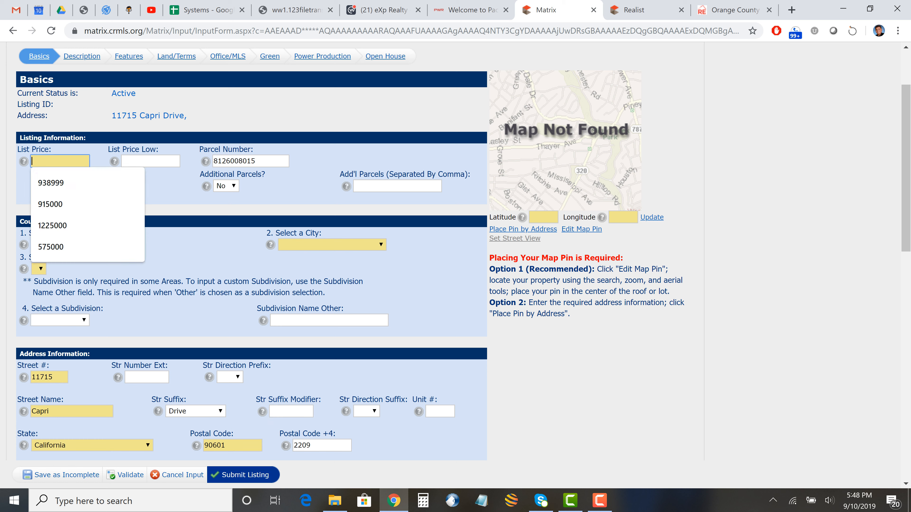
type("500000")
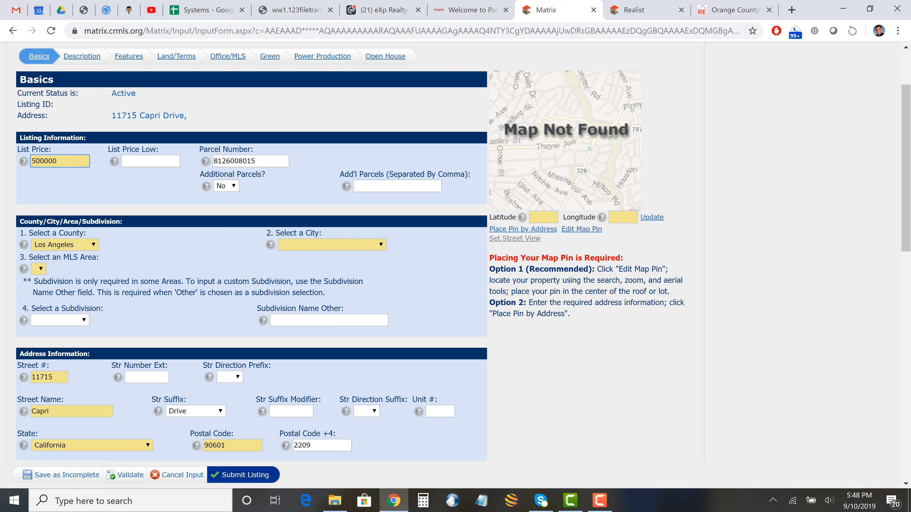
key("Tab")
- Set the city to Whittier and the MLS area to 670 - Whittier
left_click(331, 245)
key("w")
key("w")
key("w")
key("w")
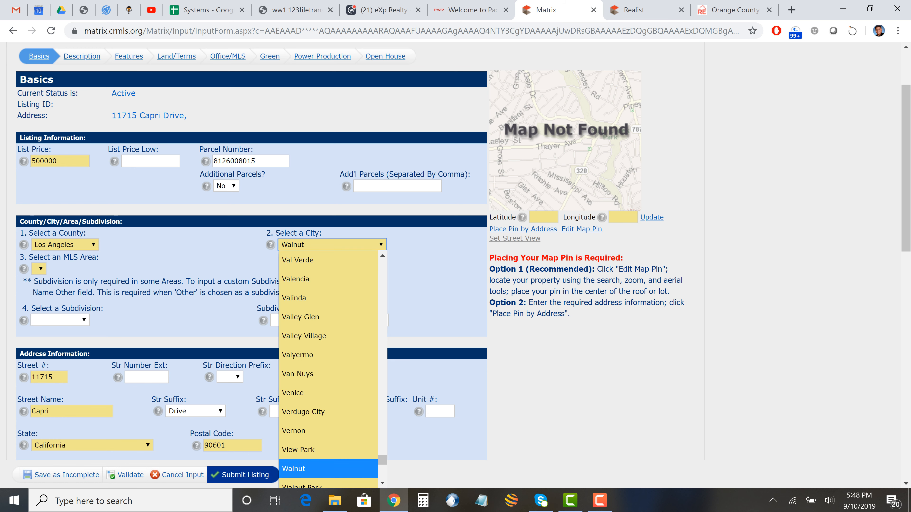
scroll(328, 369, "down", 5)
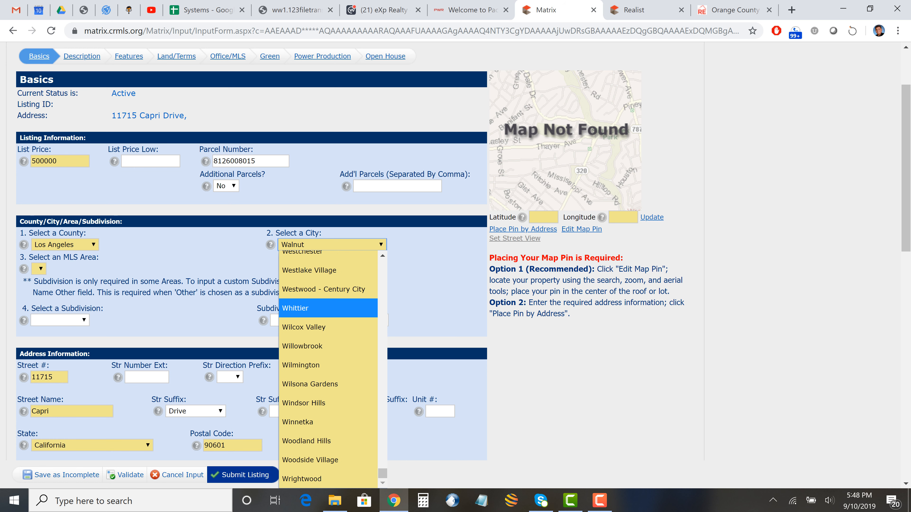
left_click(328, 308)
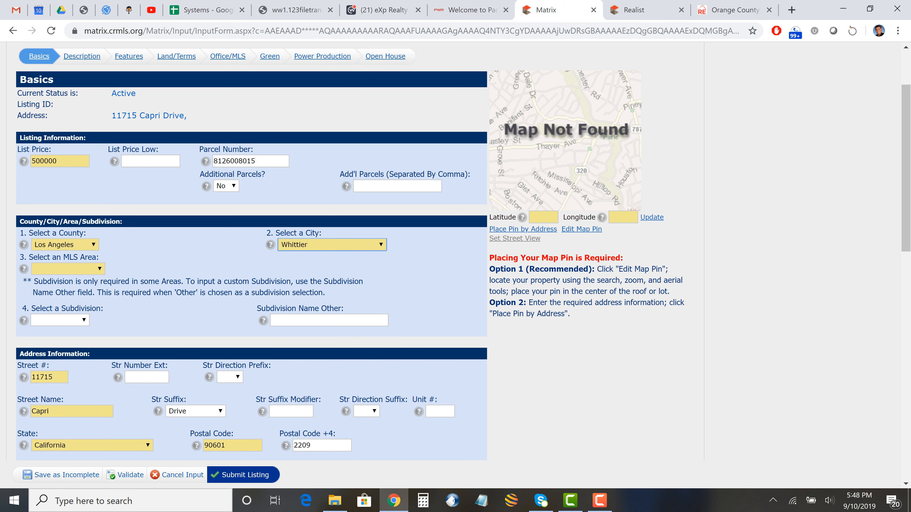
left_click(68, 269)
left_click(68, 304)
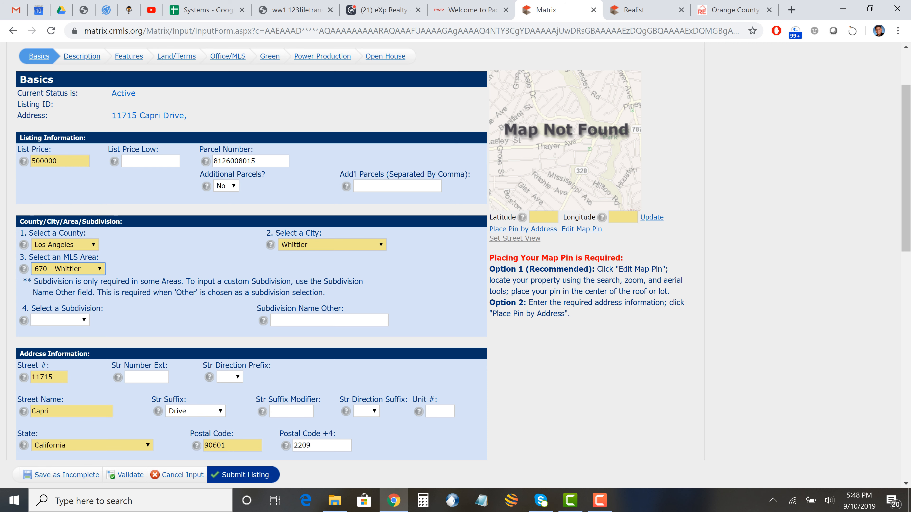
- Fill driving directions from a saved suggestion and set Land Lease to No, then return to Realist
scroll(251, 251, "down", 3)
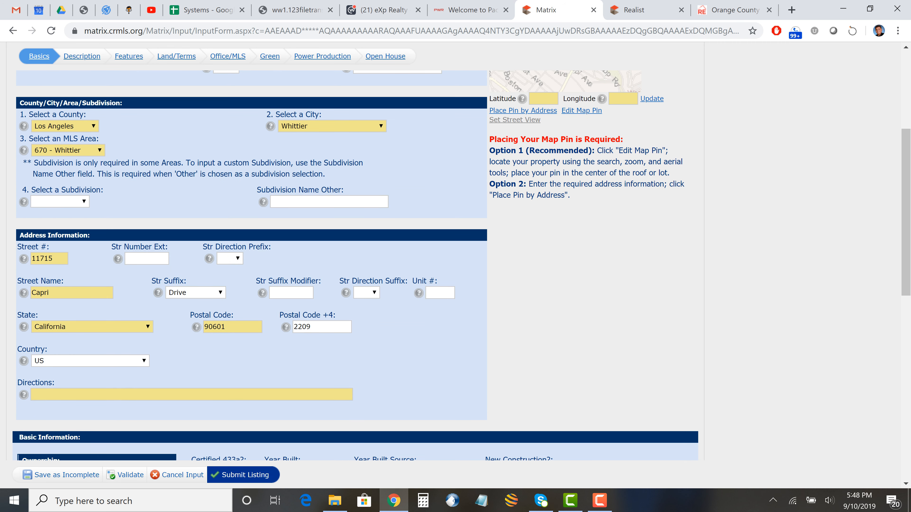
left_click(33, 395)
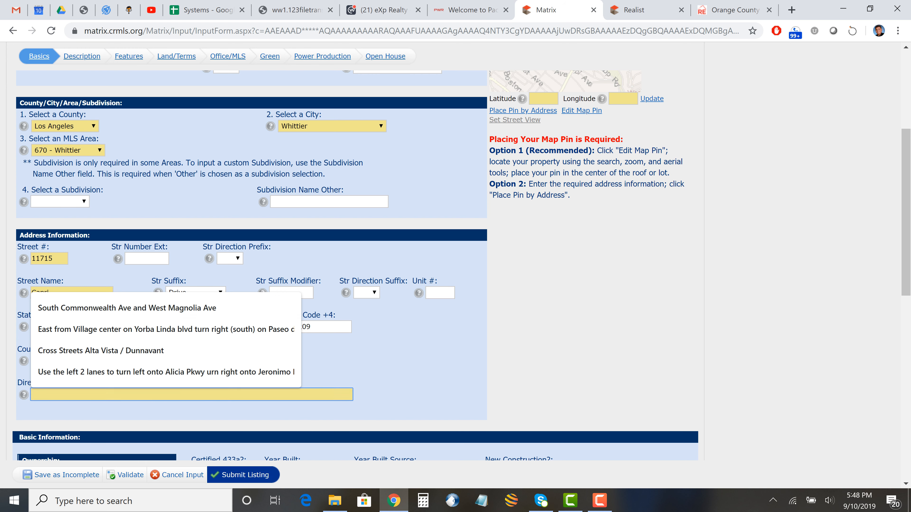
left_click(33, 395)
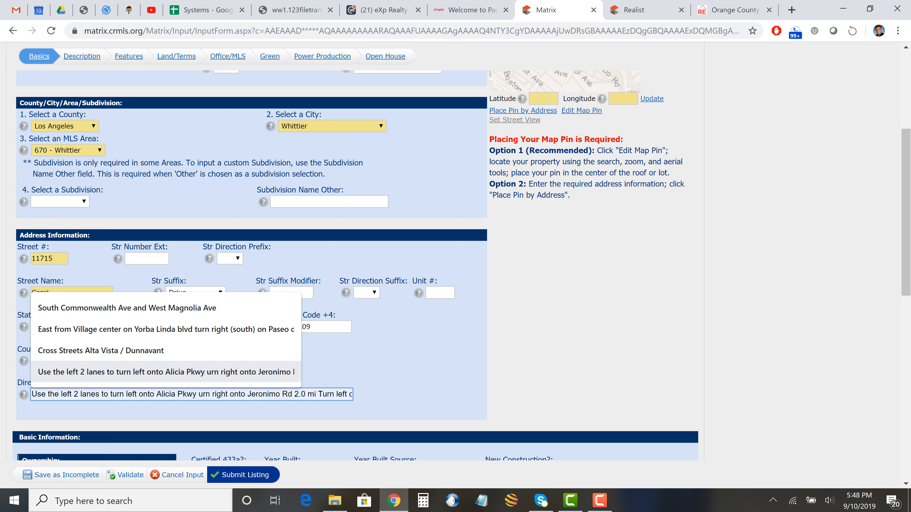
key("Return")
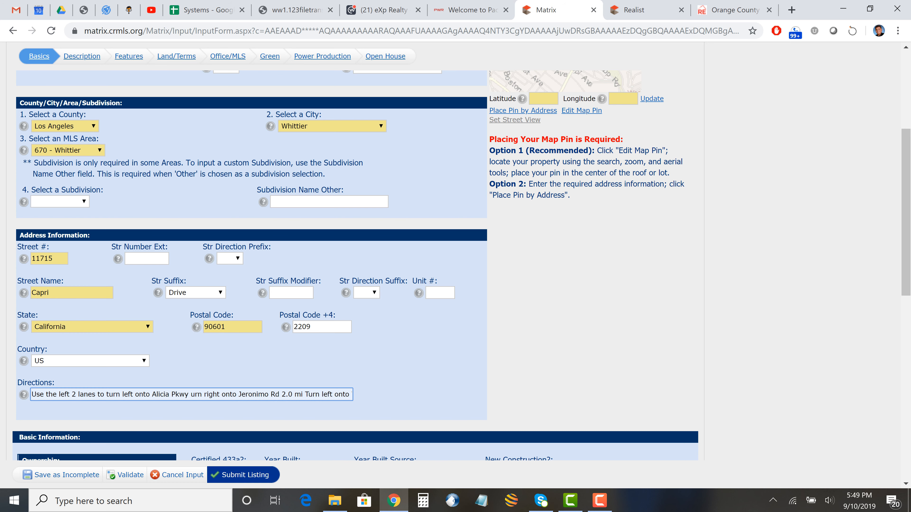
scroll(359, 266, "down", 6)
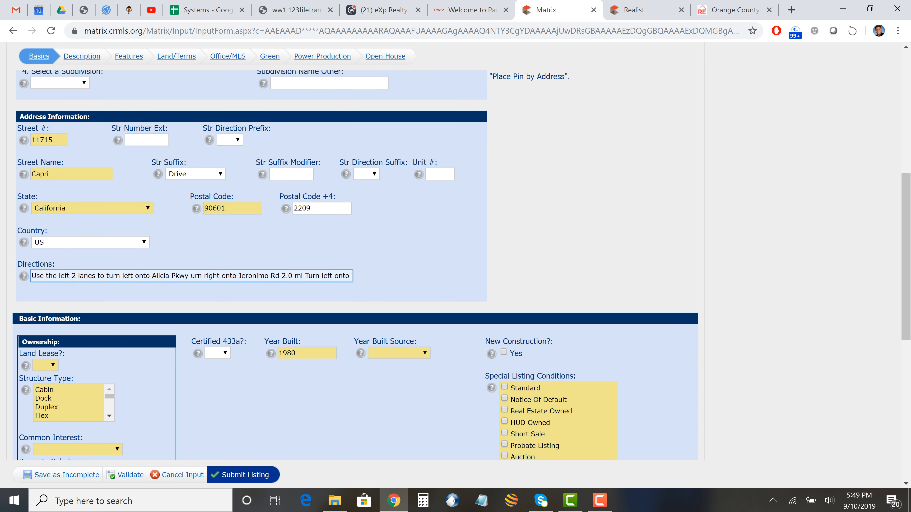
left_click(45, 247)
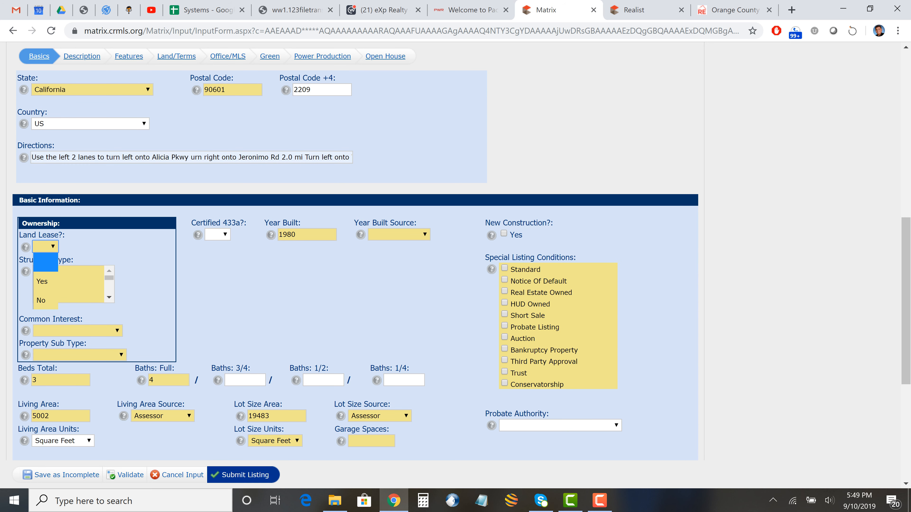
left_click(45, 301)
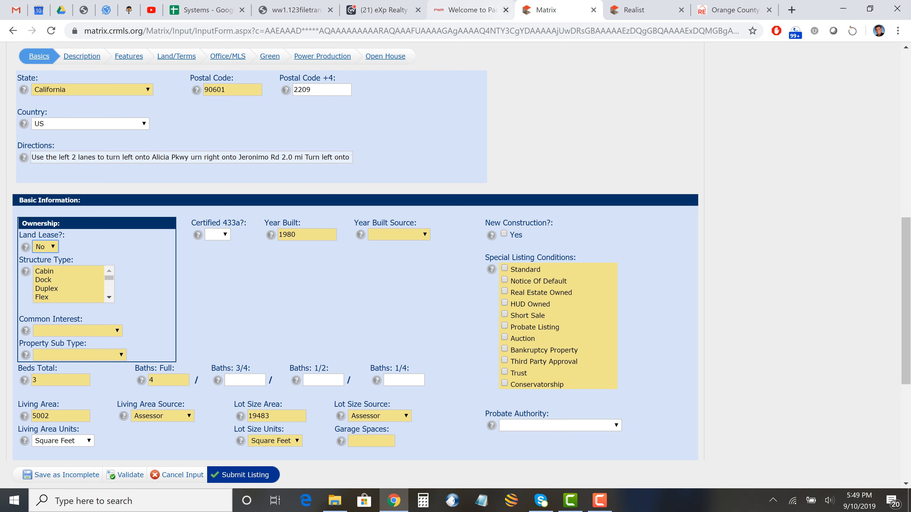
left_click(634, 10)
- Confirm the 5,002 building square footage in the Realist report, then go back to Matrix
scroll(244, 323, "down", 4)
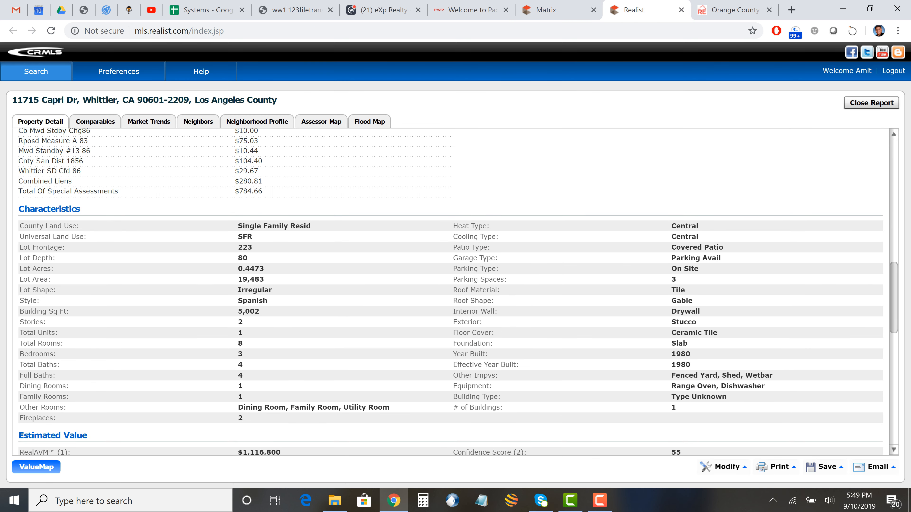
scroll(244, 323, "up", 4)
scroll(251, 327, "up", 5)
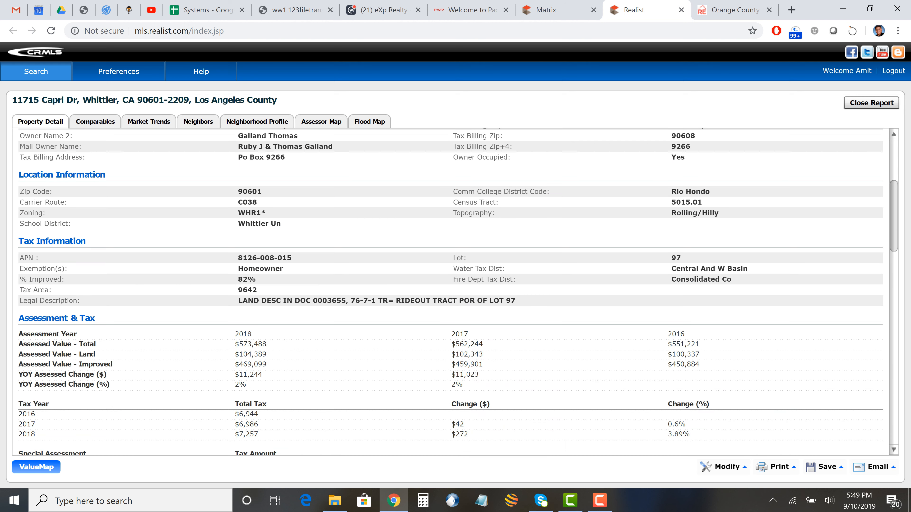
scroll(448, 290, "down", 10)
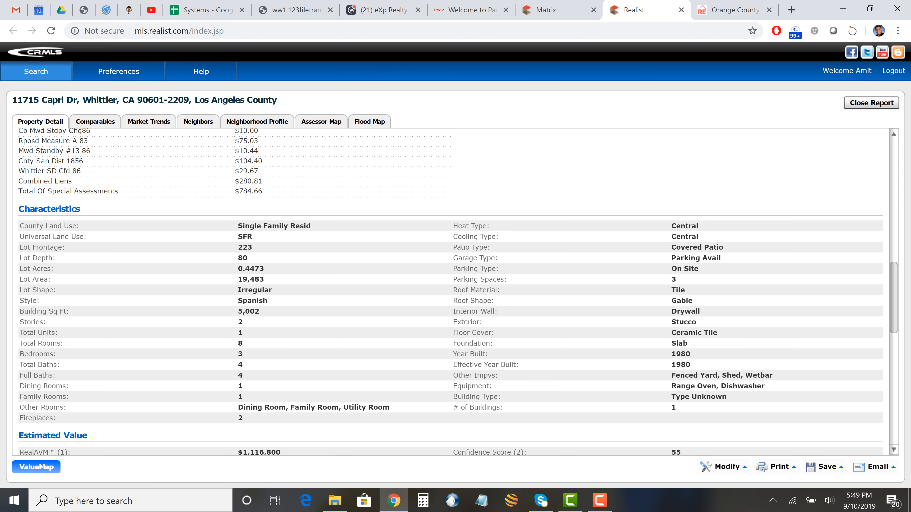
left_click_drag(259, 311, 243, 311)
scroll(449, 291, "down", 10)
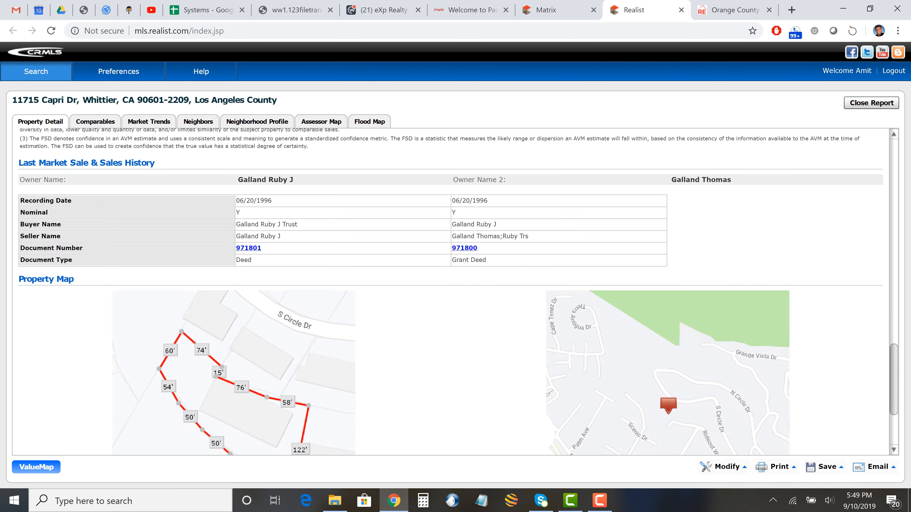
scroll(448, 290, "up", 15)
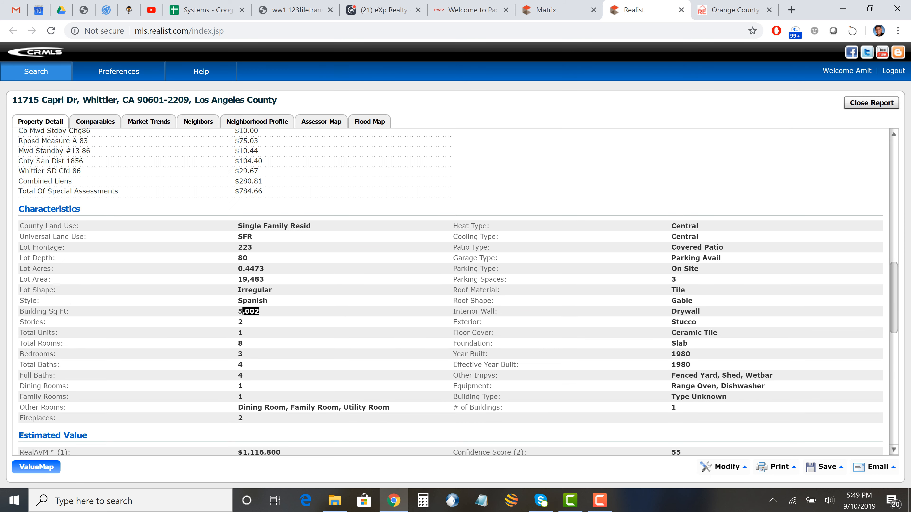
scroll(449, 290, "up", 5)
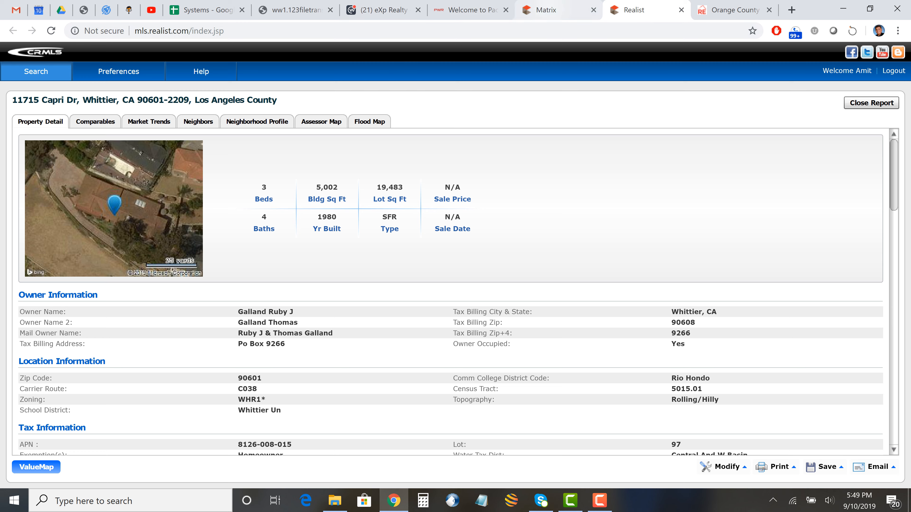
left_click(549, 10)
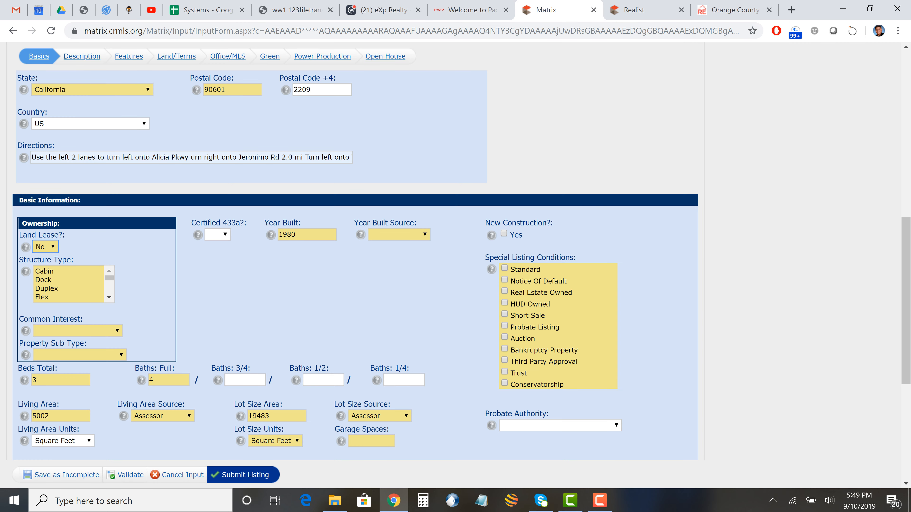
- Set the Structure Type to House
scroll(69, 284, "down", 2)
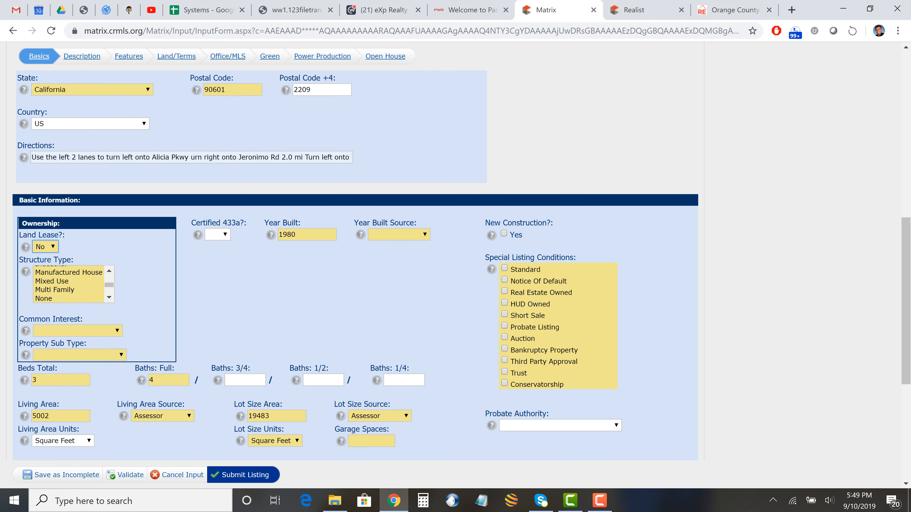
scroll(70, 284, "down", 3)
scroll(70, 284, "down", 2)
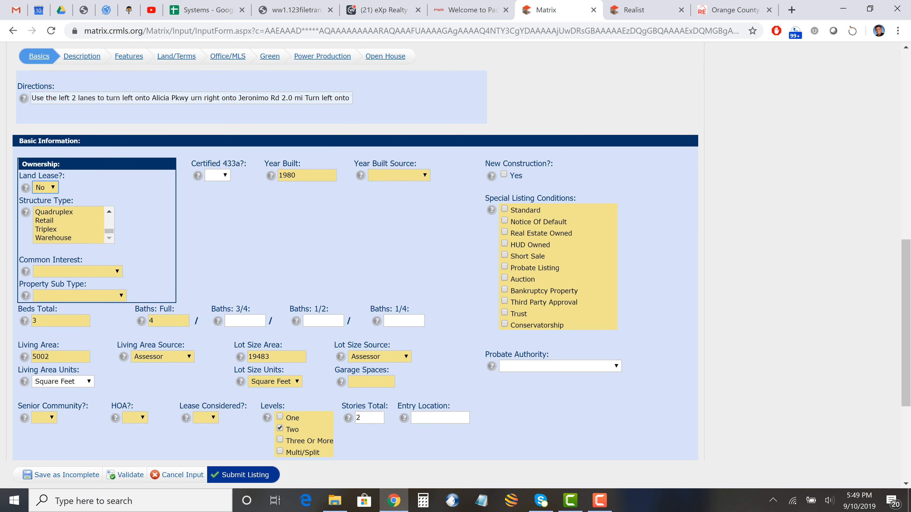
left_click(109, 212)
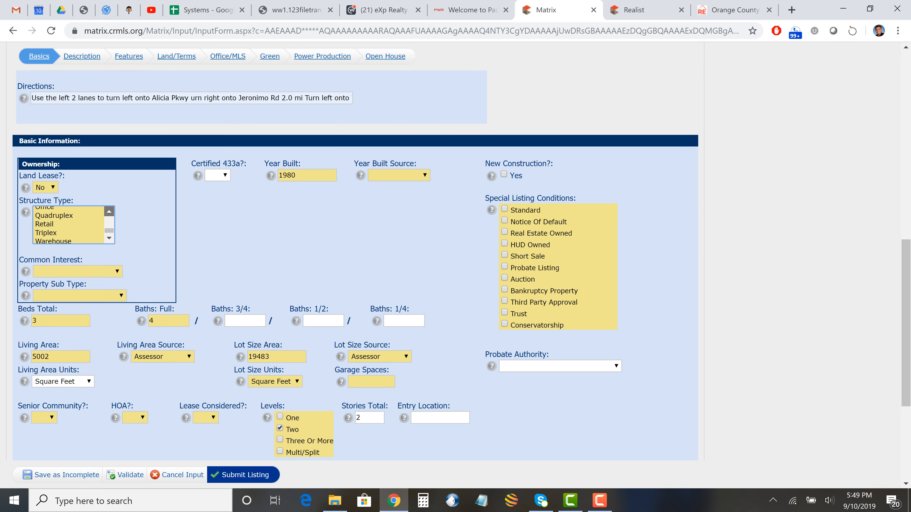
left_click(109, 212)
left_click(109, 211)
left_click(109, 212)
left_click(109, 211)
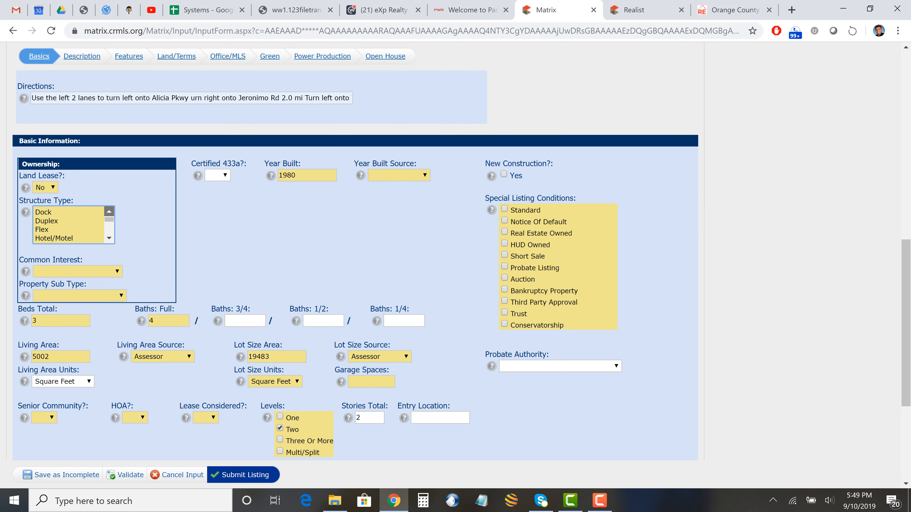
left_click(110, 238)
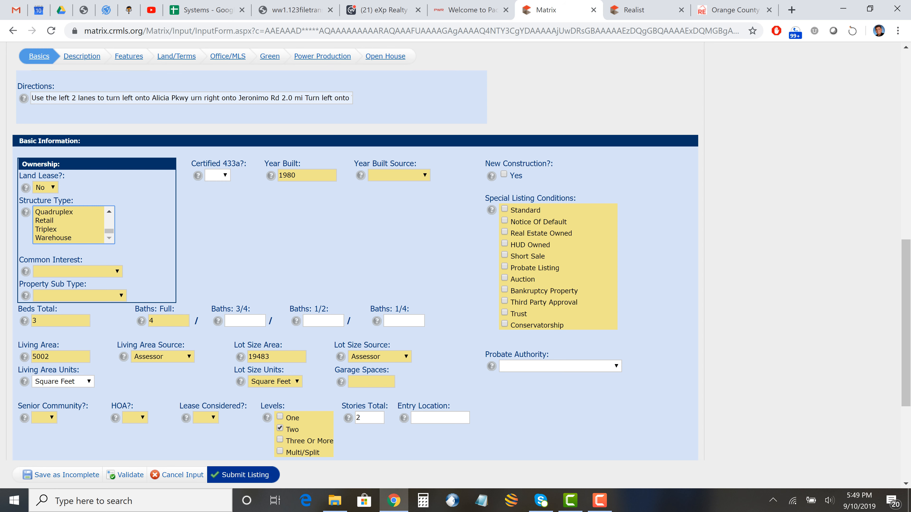
left_click(109, 211)
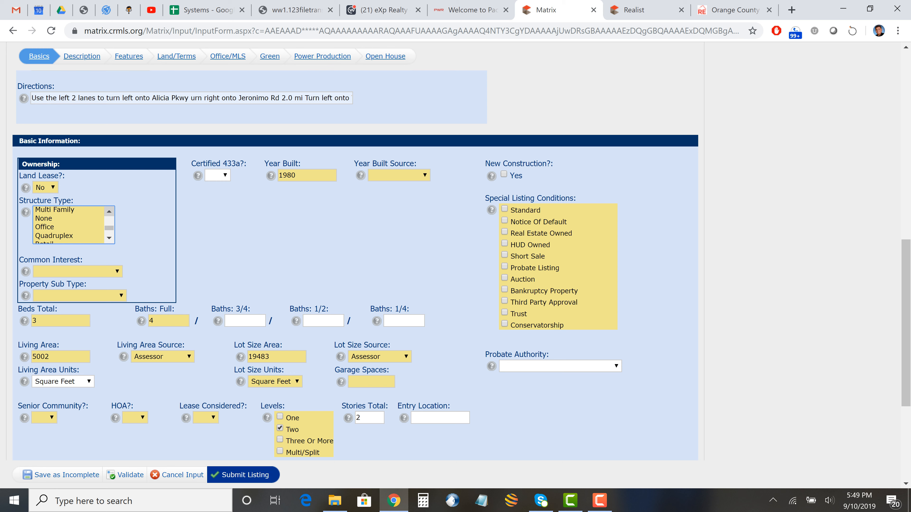
left_click(109, 211)
left_click(109, 211)
left_click(109, 212)
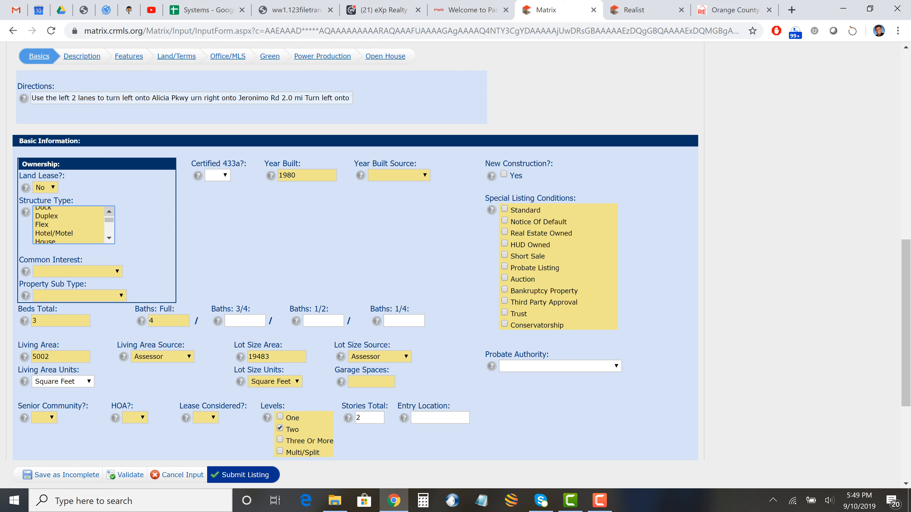
left_click(109, 211)
left_click(109, 238)
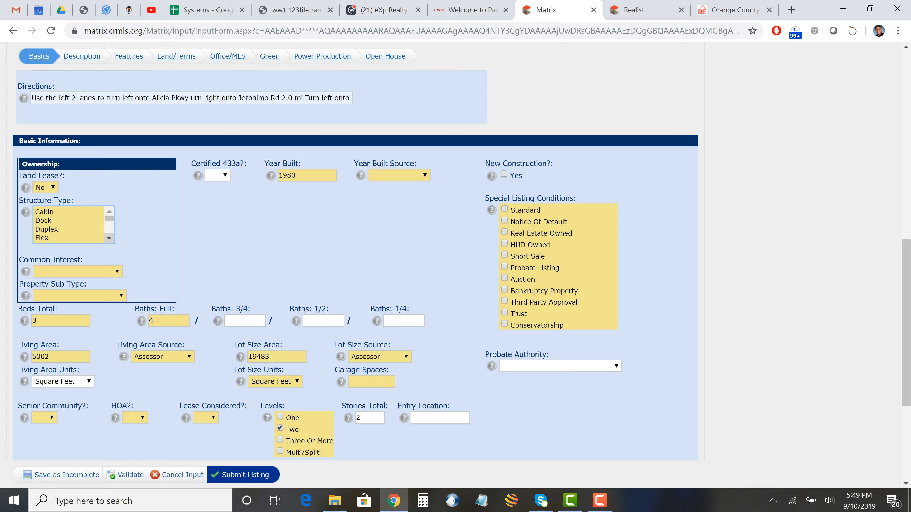
left_click(110, 238)
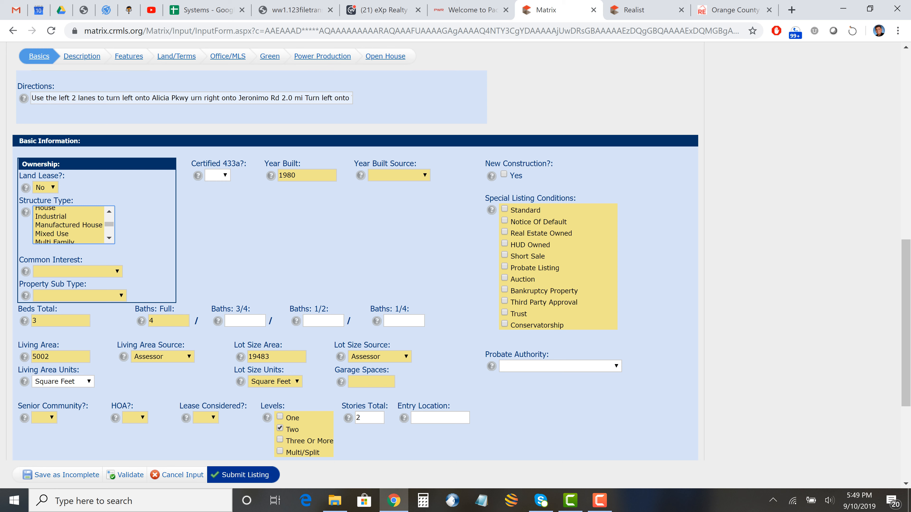
left_click(45, 209)
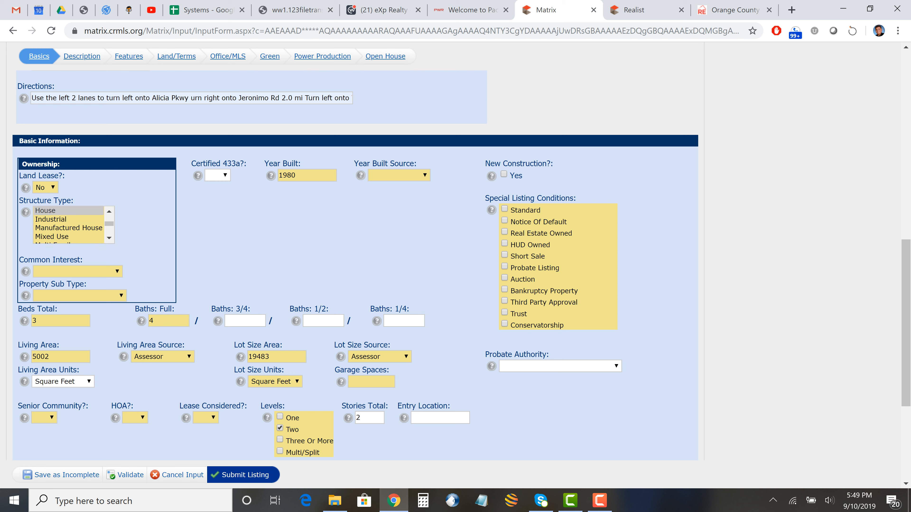
- Set Year Built Source to Assessor, then bring up the Realist report
left_click(399, 176)
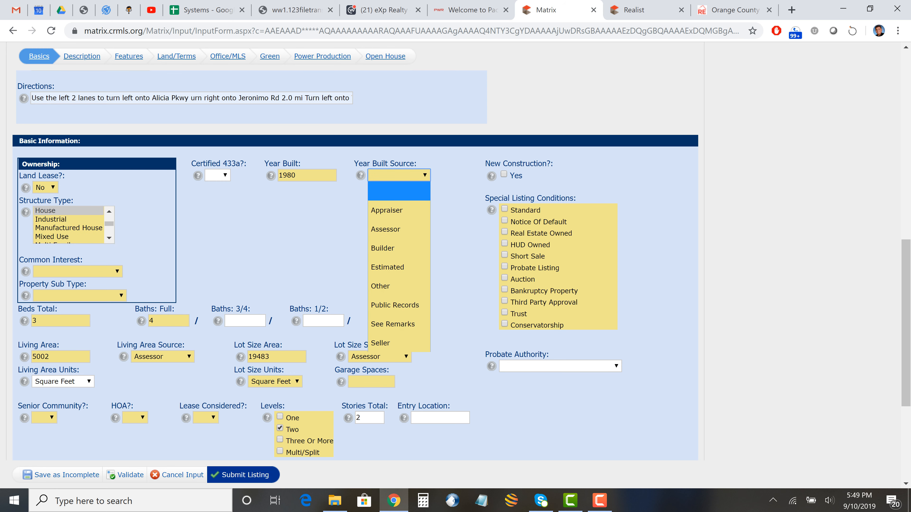
left_click(385, 229)
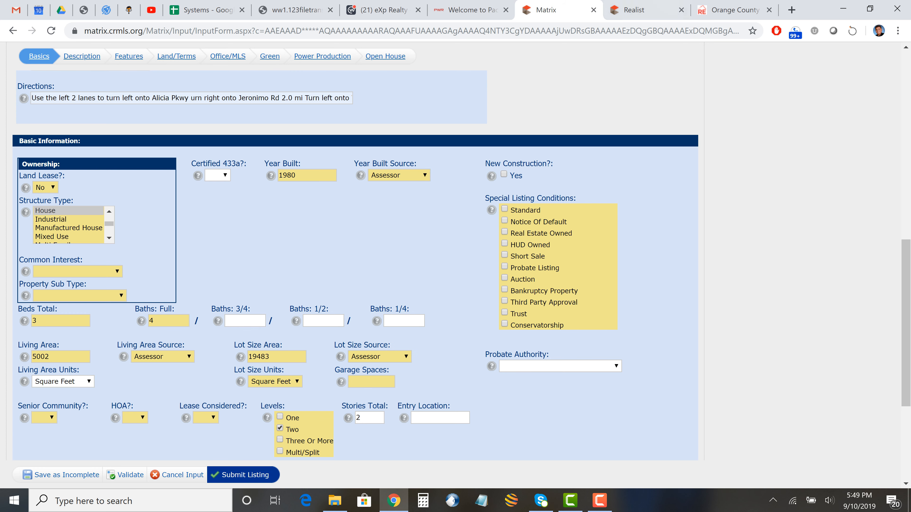
left_click(639, 10)
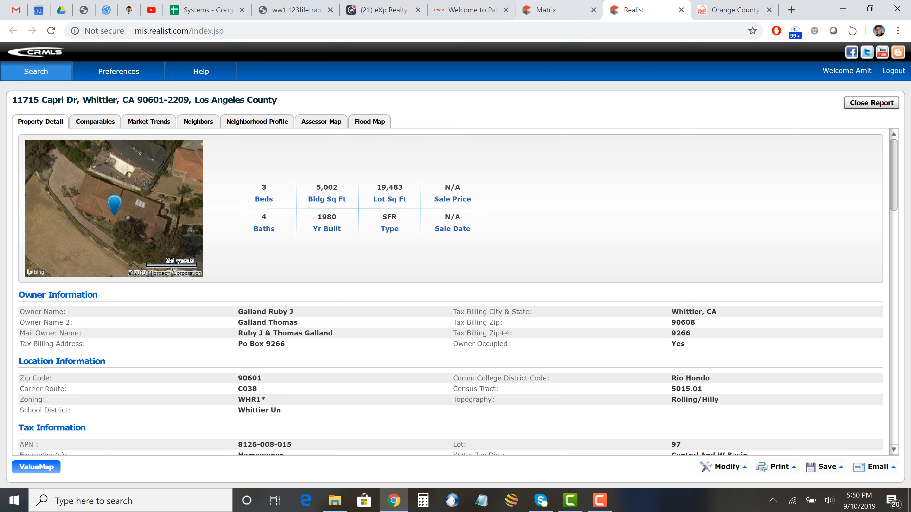
- Compare the Realist property details against the Matrix listing form
left_click(549, 11)
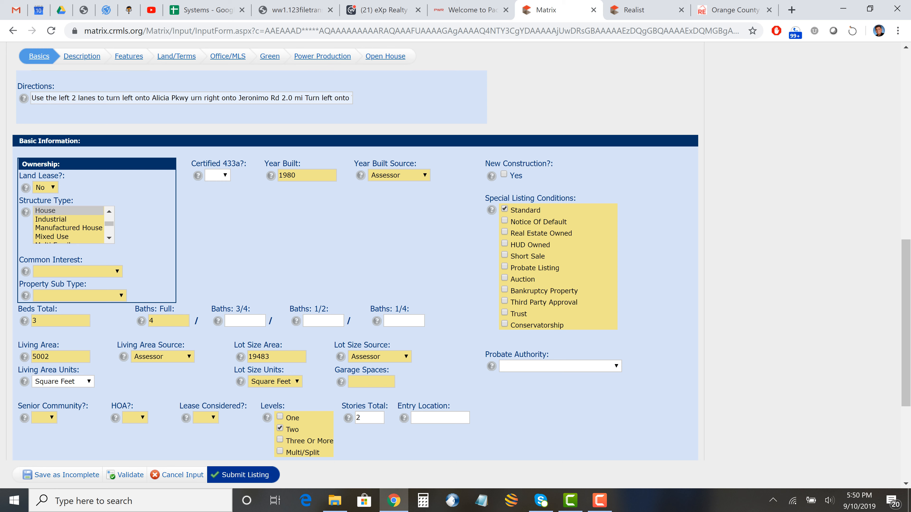
left_click(634, 10)
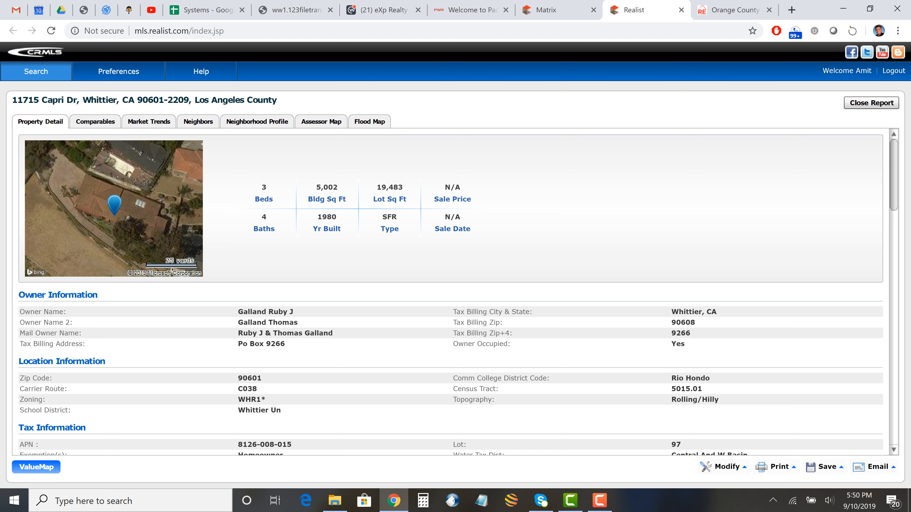
left_click(548, 10)
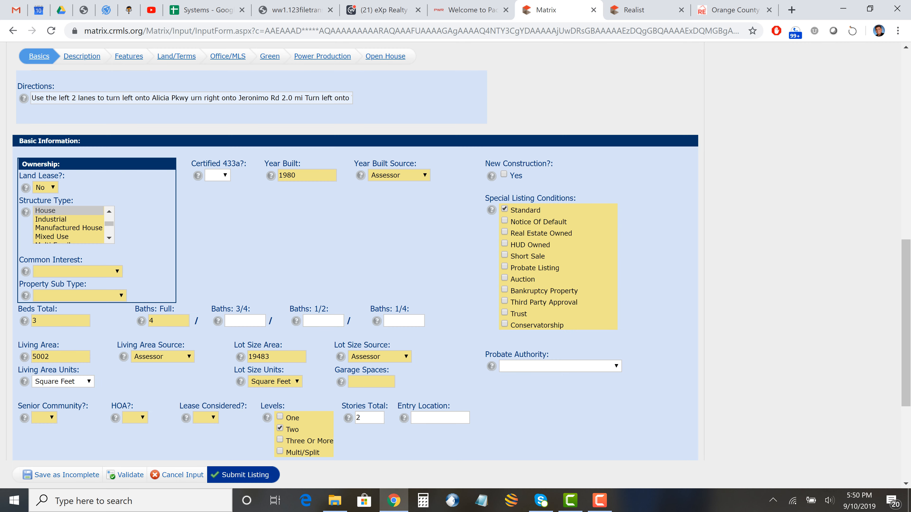
- Mark the listing condition as Standard and change Beds Total from 3 to 5
left_click(37, 321)
key("BackSpace")
type("5")
left_click_drag(264, 163, 320, 452)
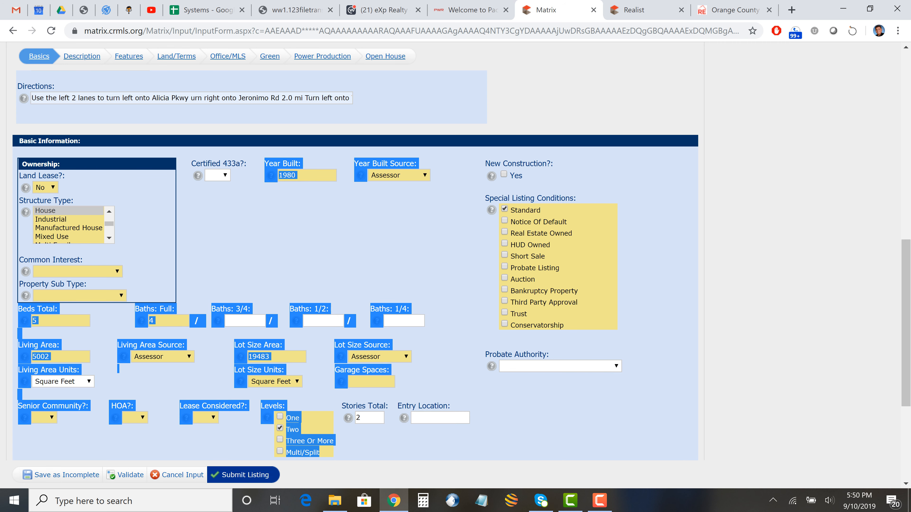
- Set the Senior Community, HOA and Lease Considered dropdowns all to No
scroll(355, 252, "down", 3)
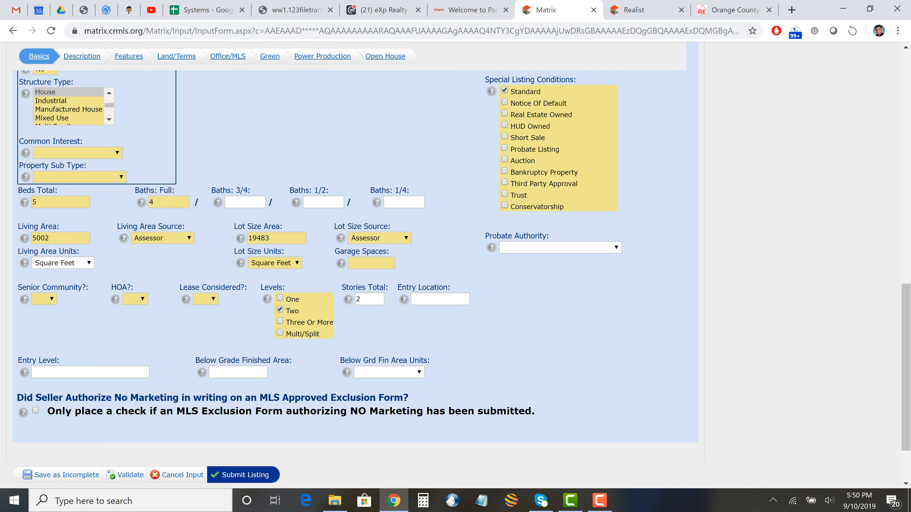
left_click(45, 299)
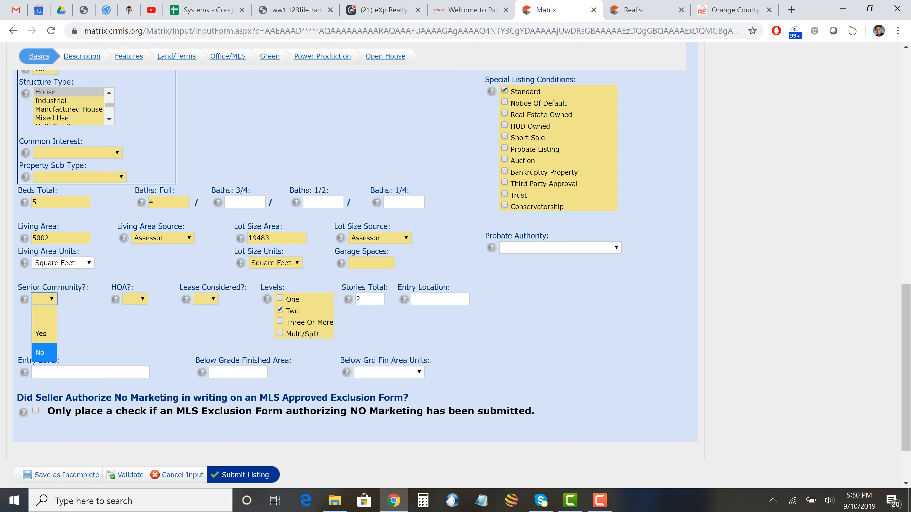
left_click(44, 352)
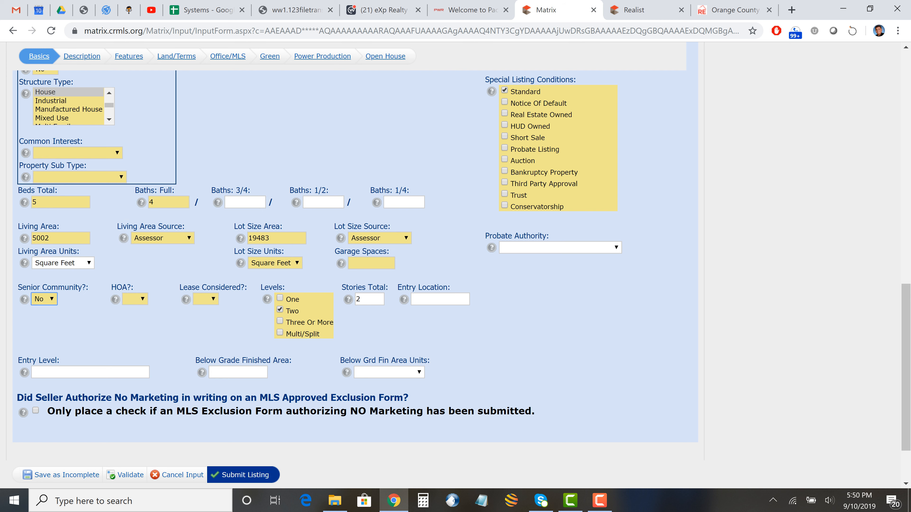
left_click(135, 299)
left_click(132, 337)
left_click(135, 299)
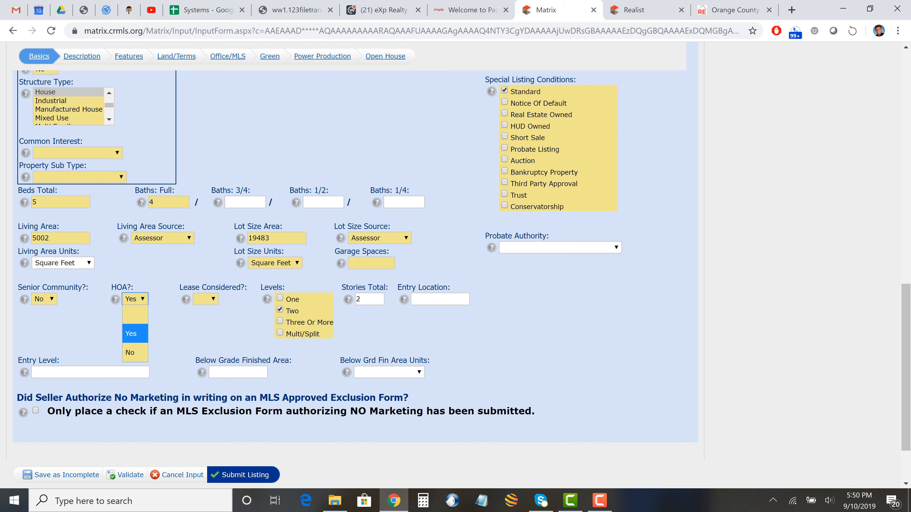
left_click(132, 353)
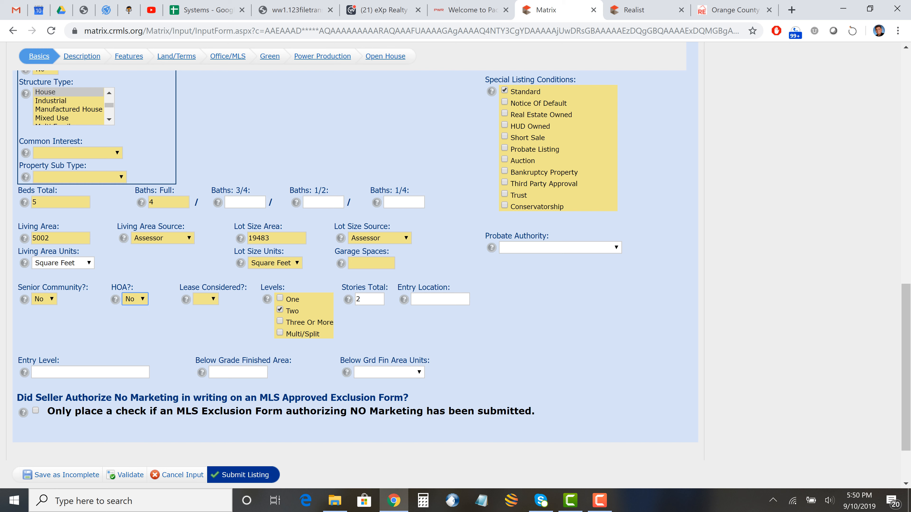
left_click(206, 299)
left_click(203, 352)
- Pin the property on the map using Place Pin by Address
scroll(355, 251, "down", 2)
scroll(355, 251, "up", 8)
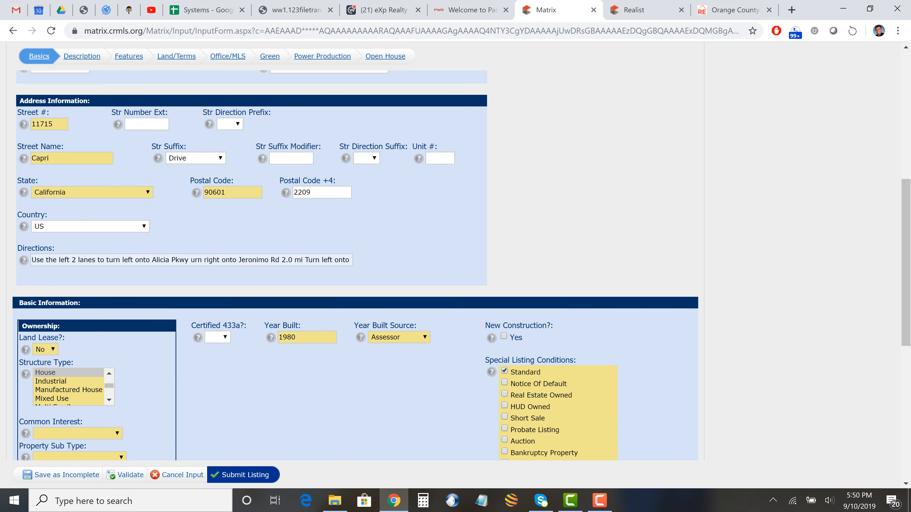
scroll(356, 251, "up", 5)
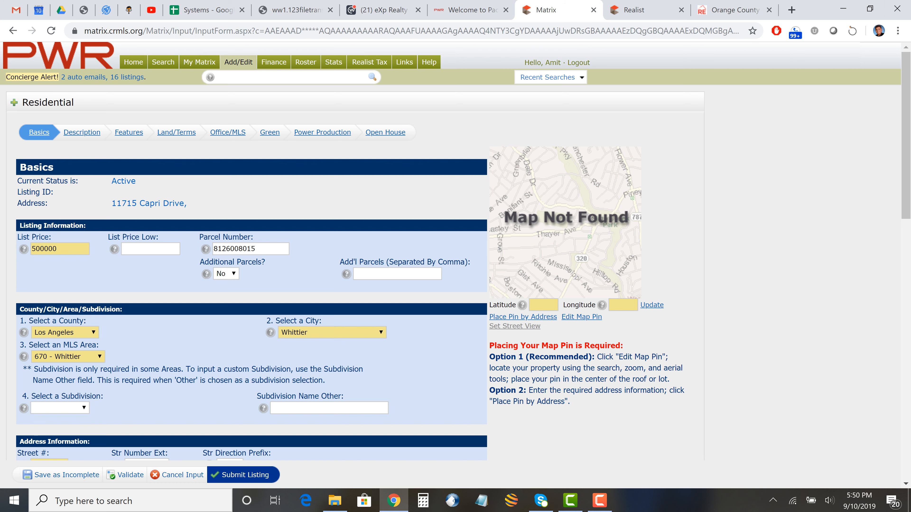
left_click(522, 317)
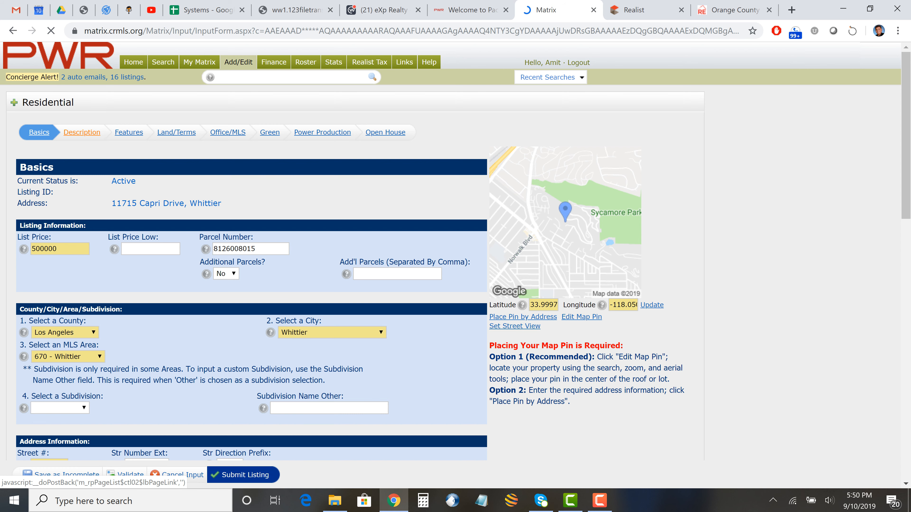
- Go to Land & Terms via Features and check Realist's tax info for the tract number
left_click(129, 132)
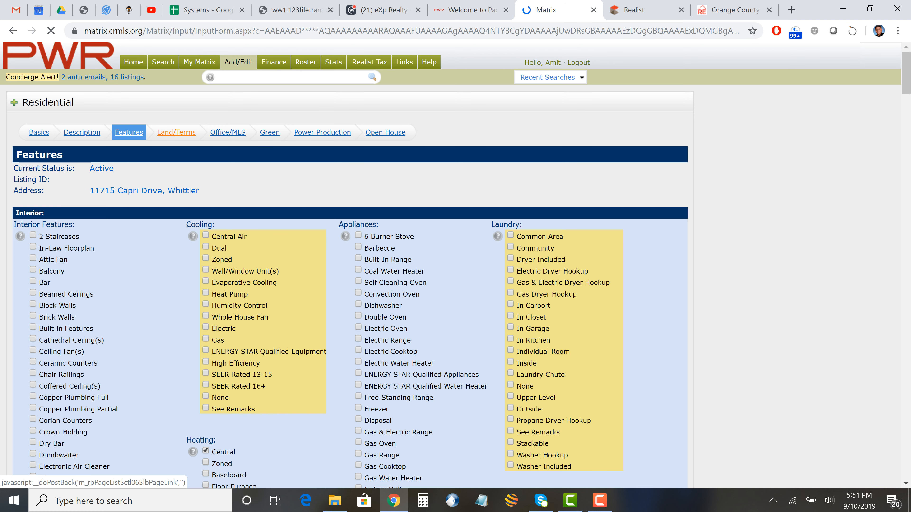
left_click(176, 132)
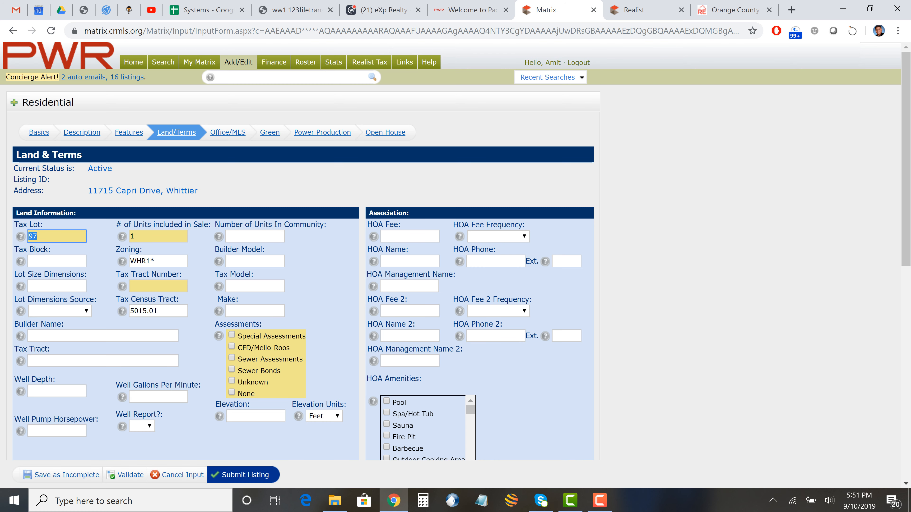
left_click(158, 286)
left_click(641, 10)
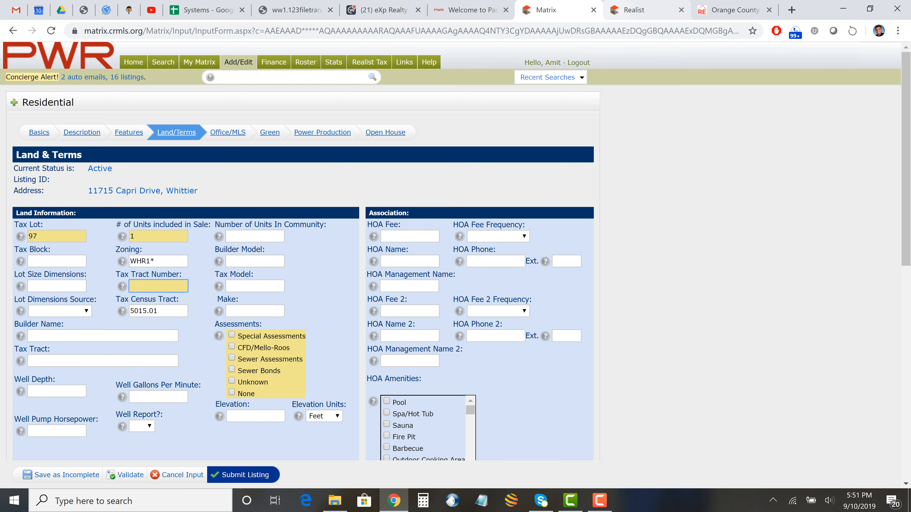
scroll(451, 291, "down", 8)
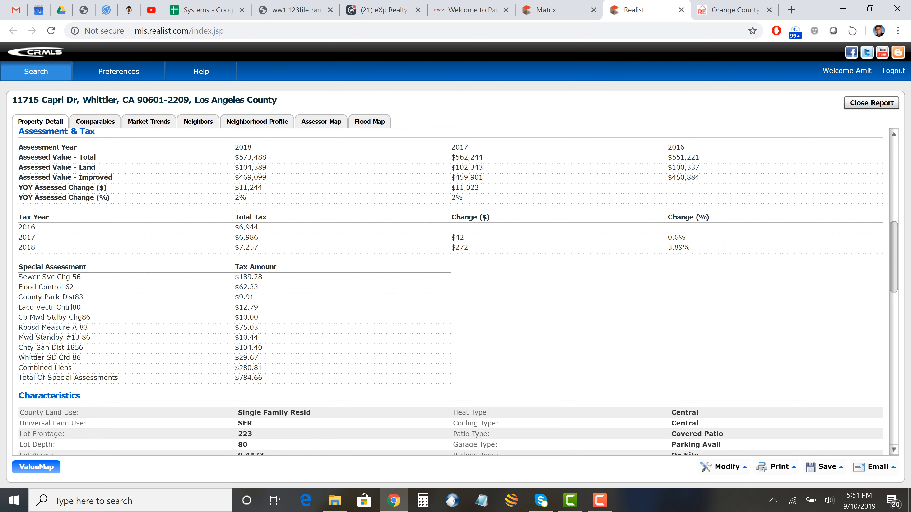
scroll(451, 290, "up", 5)
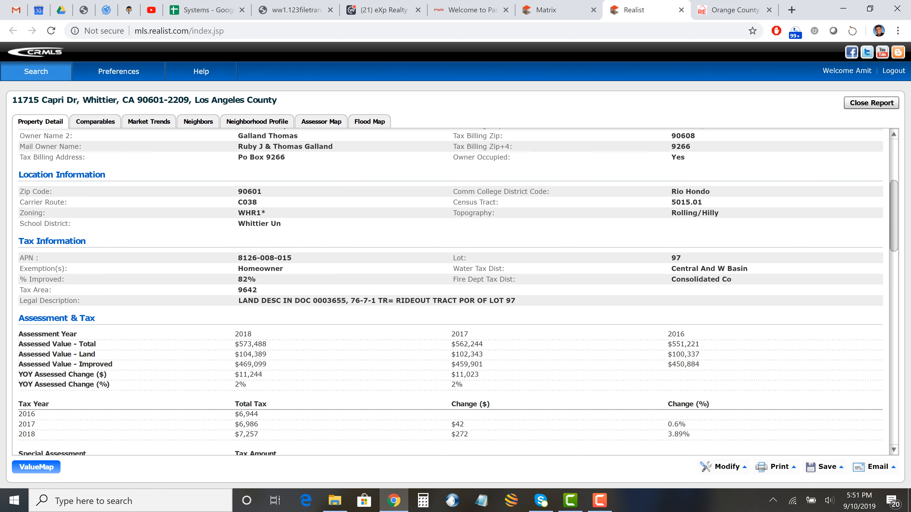
- Review Realist's tax, assessment and characteristics details, noting year built 1980 and the tax area
scroll(450, 290, "up", 5)
scroll(451, 290, "down", 8)
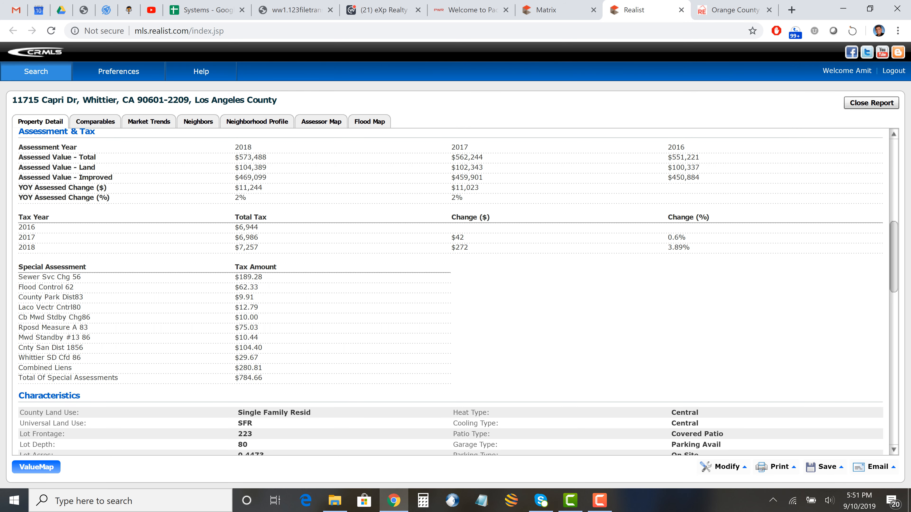
scroll(451, 290, "down", 5)
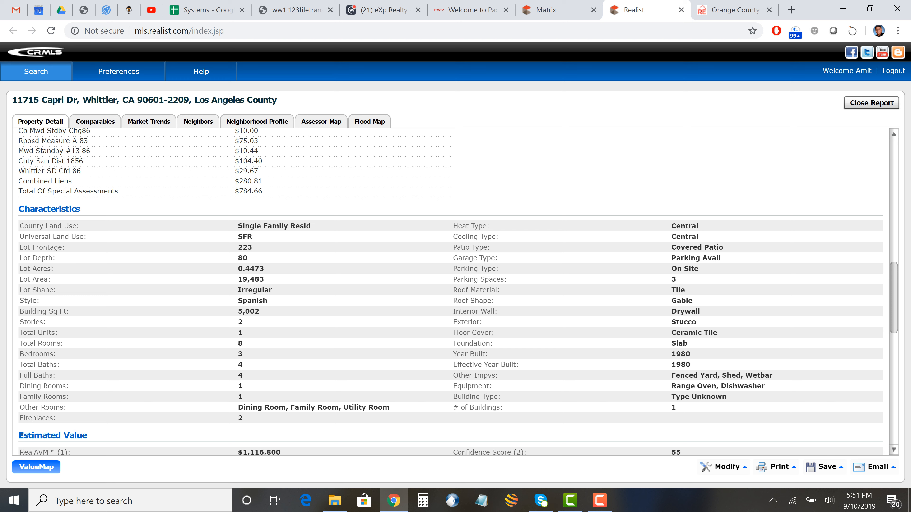
double_click(680, 354)
scroll(451, 290, "down", 5)
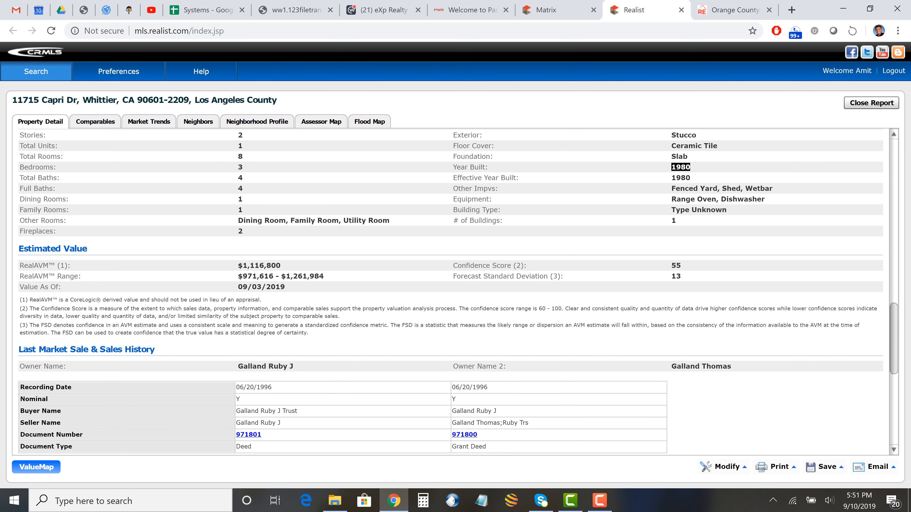
scroll(450, 291, "up", 20)
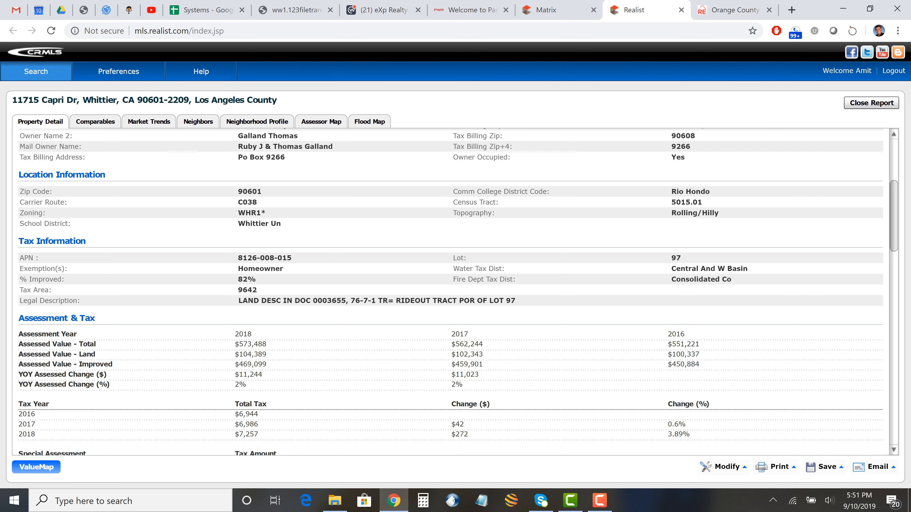
left_click_drag(257, 290, 243, 289)
- Recheck the Realist report, then return to the Matrix Land & Terms form
left_click(552, 9)
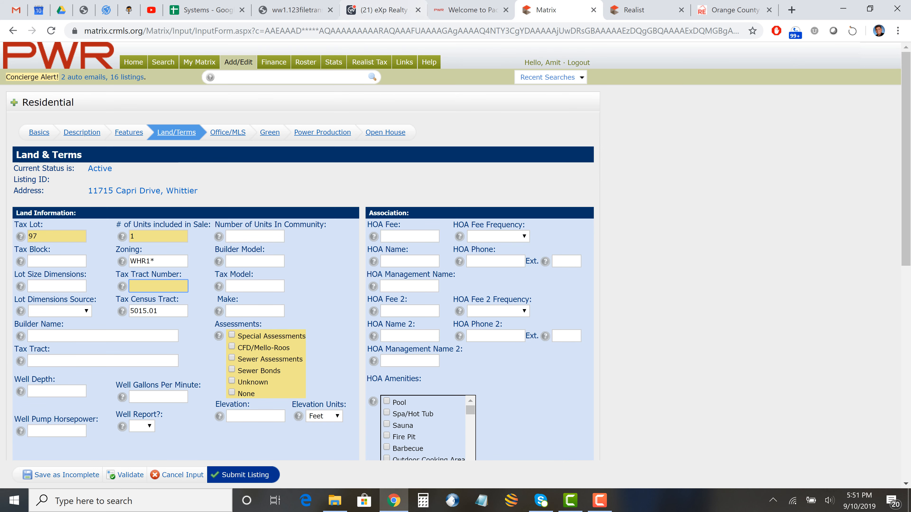
left_click(642, 10)
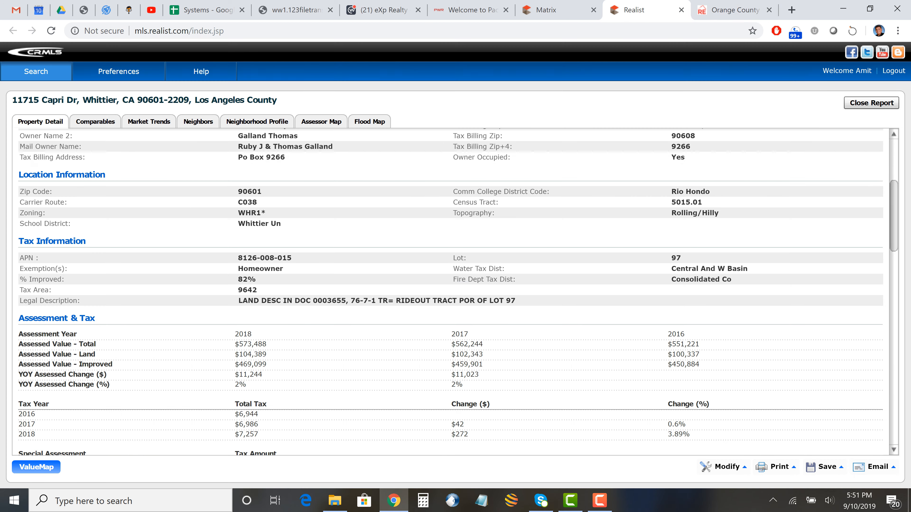
scroll(448, 291, "down", 10)
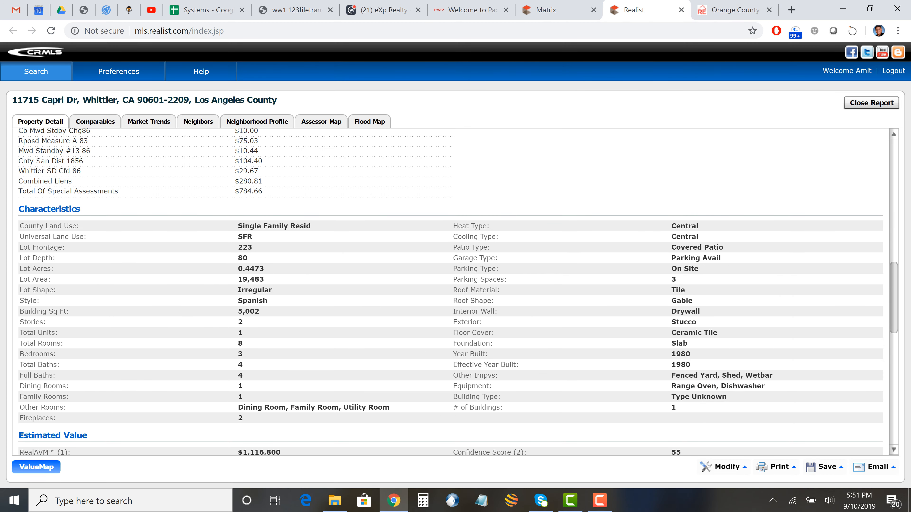
scroll(294, 341, "up", 5)
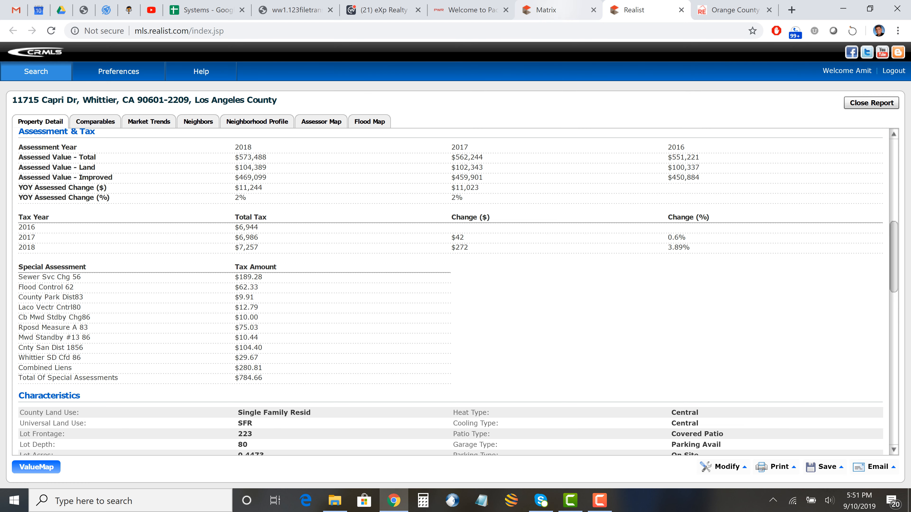
left_click(549, 10)
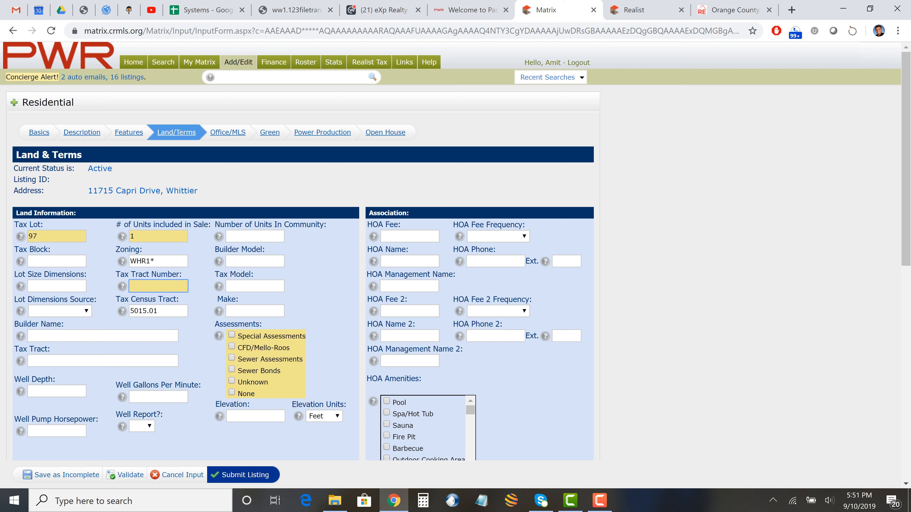
- Mark assessments Unknown, browse high school districts without choosing, then switch to the Orange County site
left_click(232, 335)
scroll(455, 251, "down", 9)
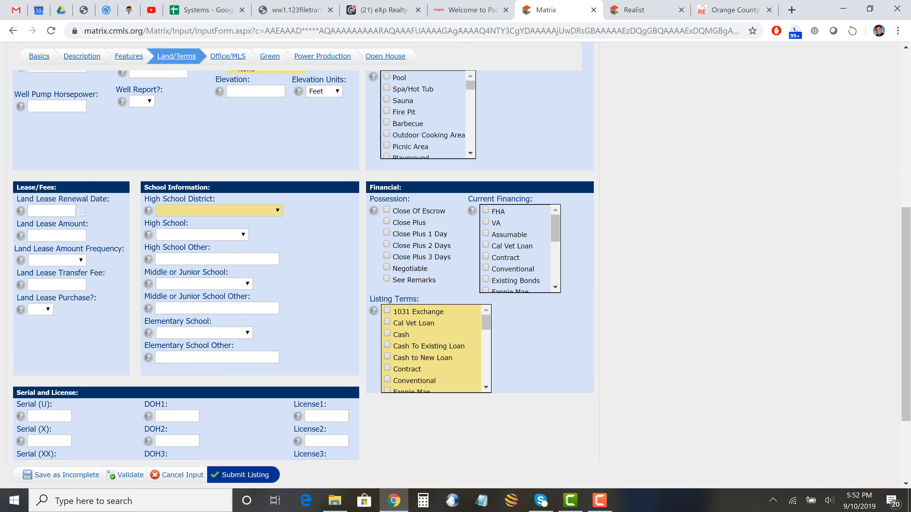
left_click(218, 210)
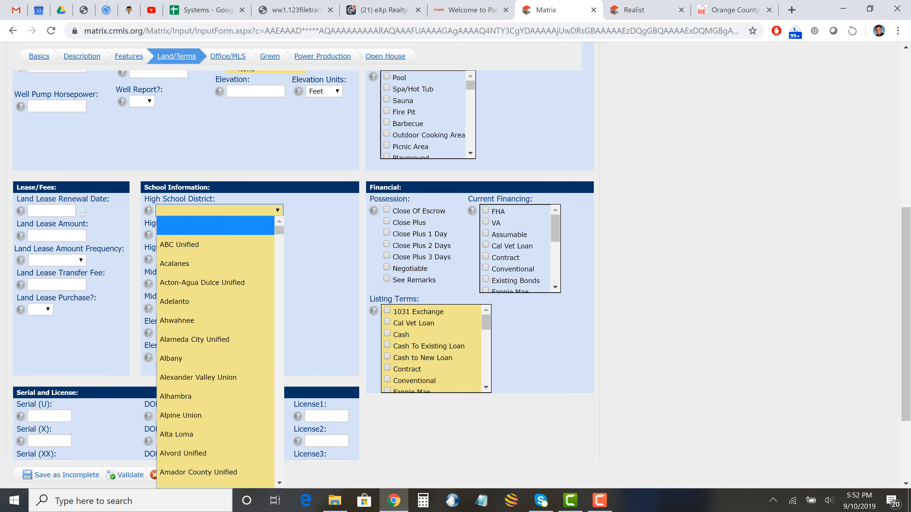
key("Escape")
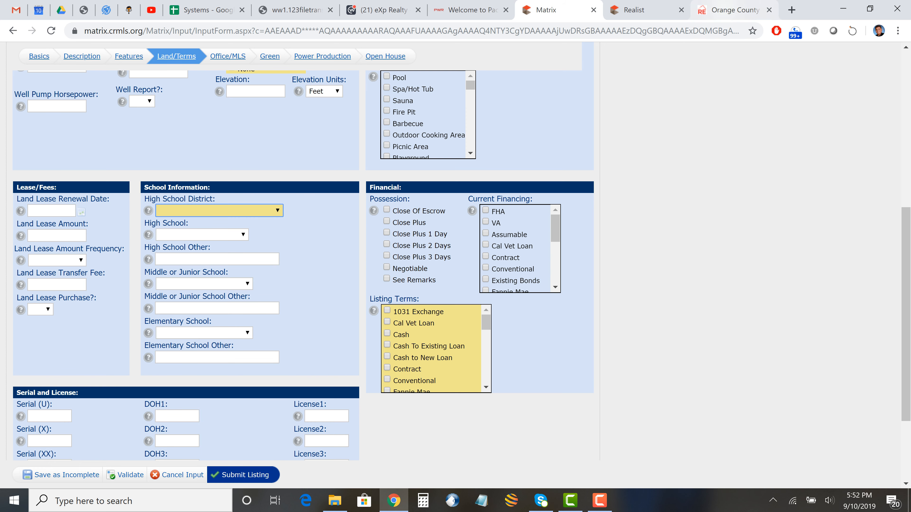
left_click(728, 10)
key("ctrl+l")
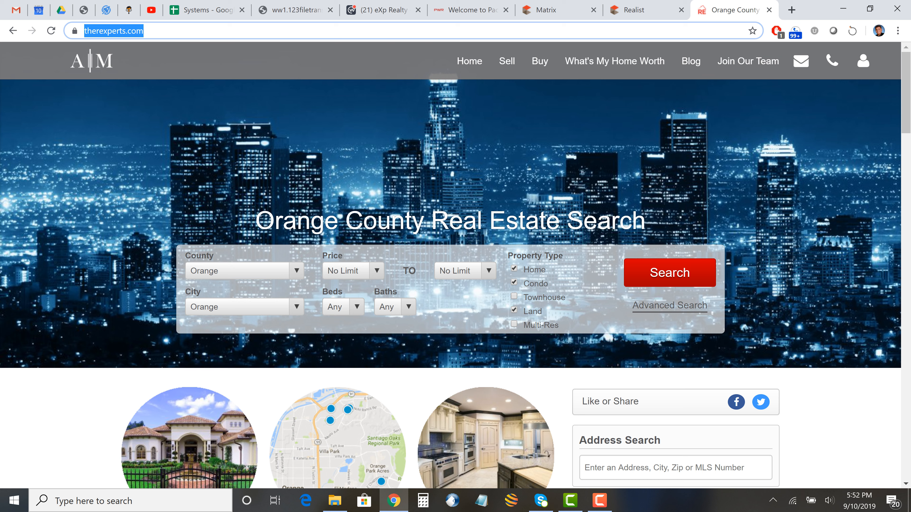
type("greatsch")
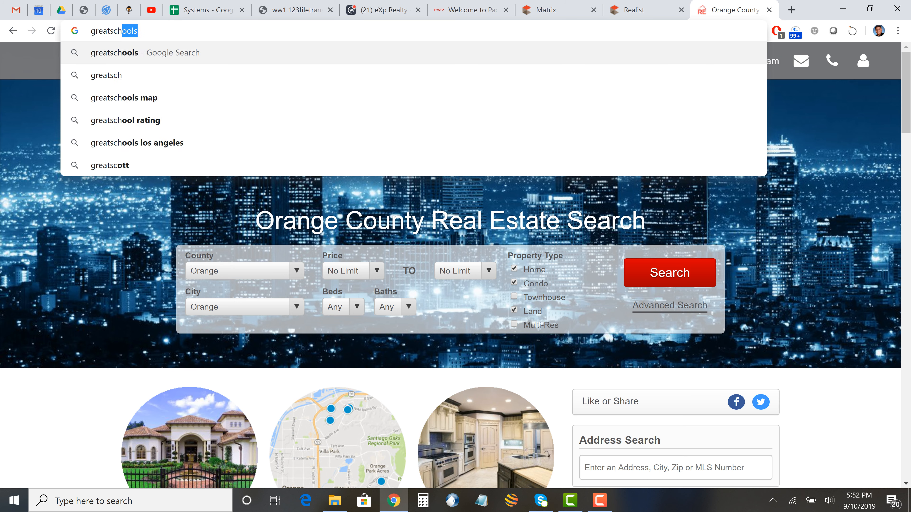
type("ools.o")
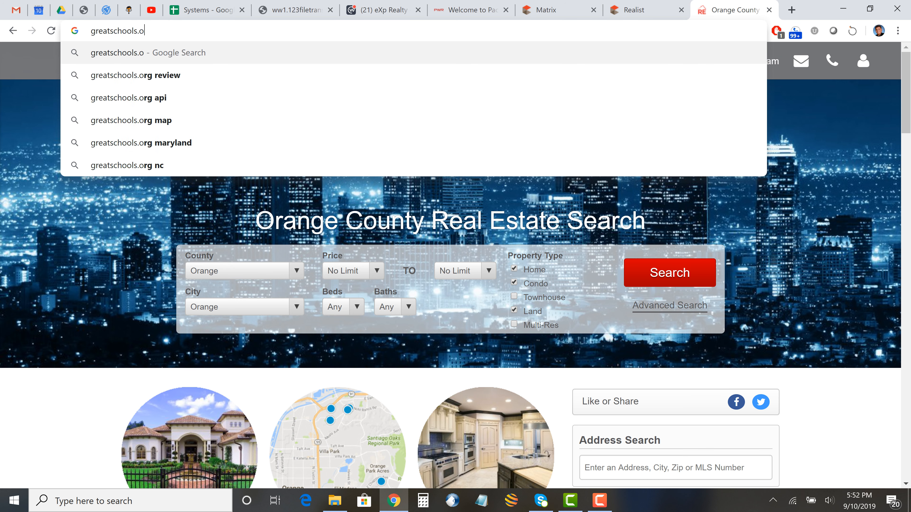
type("rg")
key("Return")
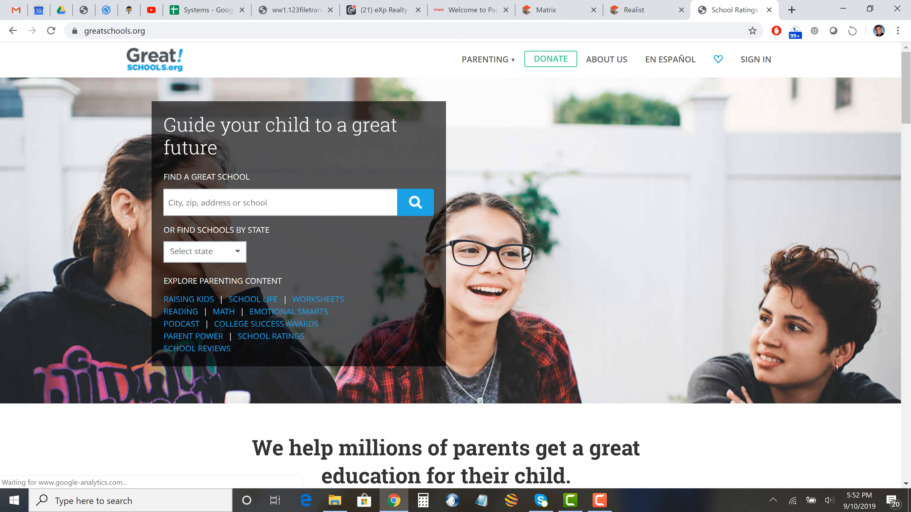
type("11")
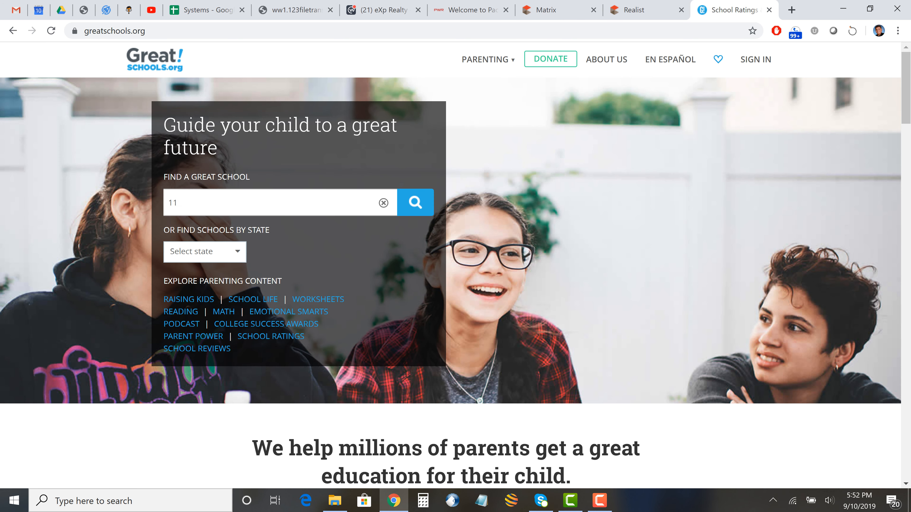
left_click(642, 10)
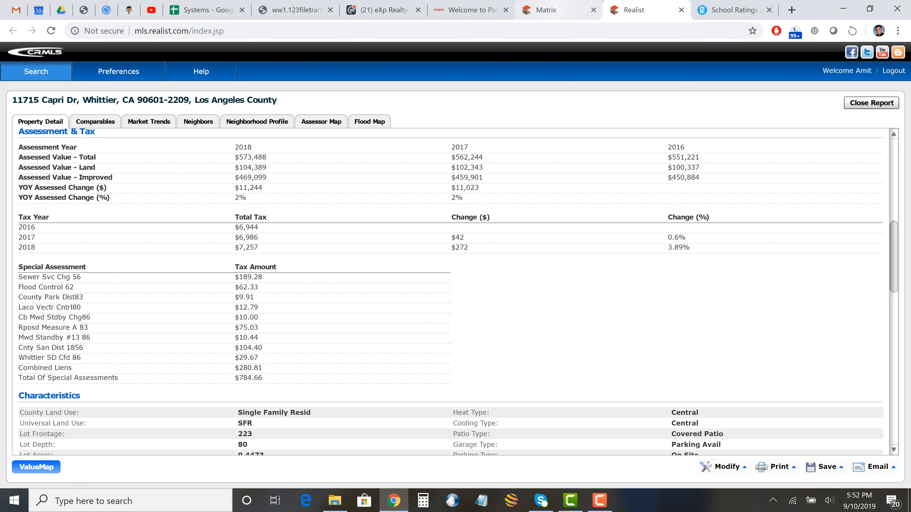
left_click(728, 9)
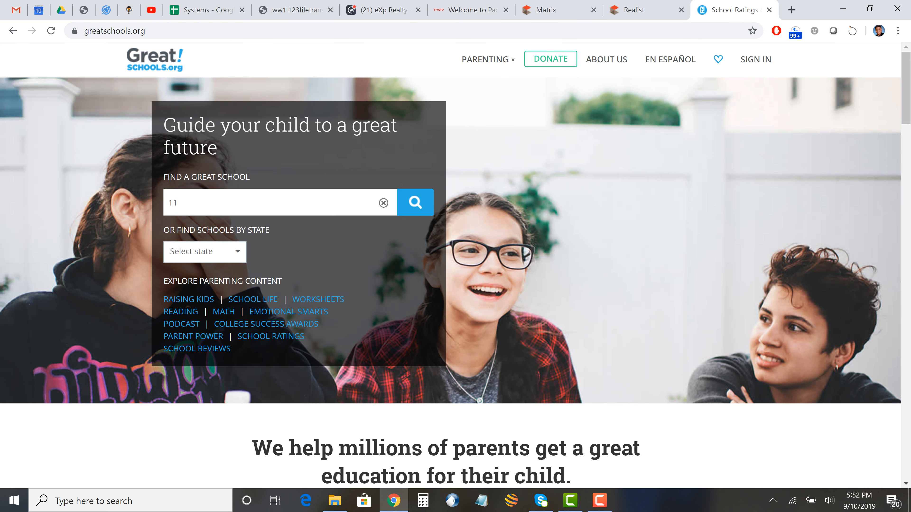
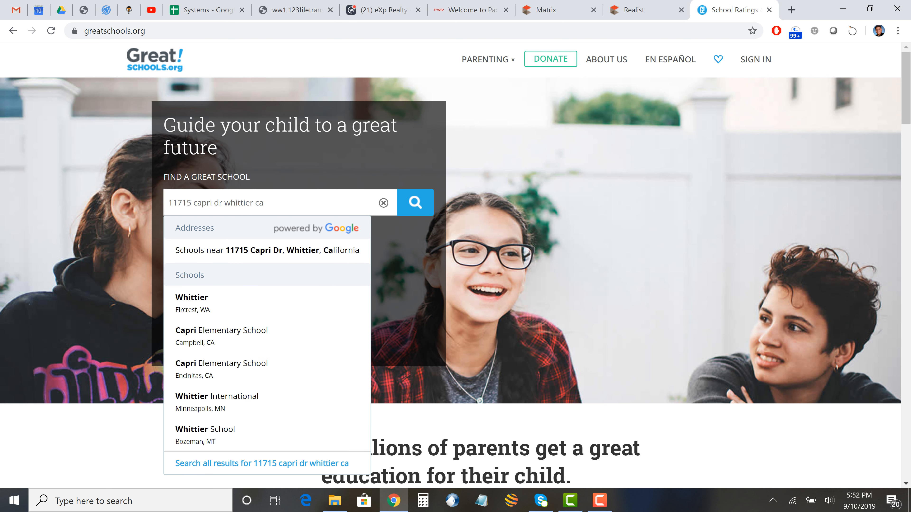
key("Return")
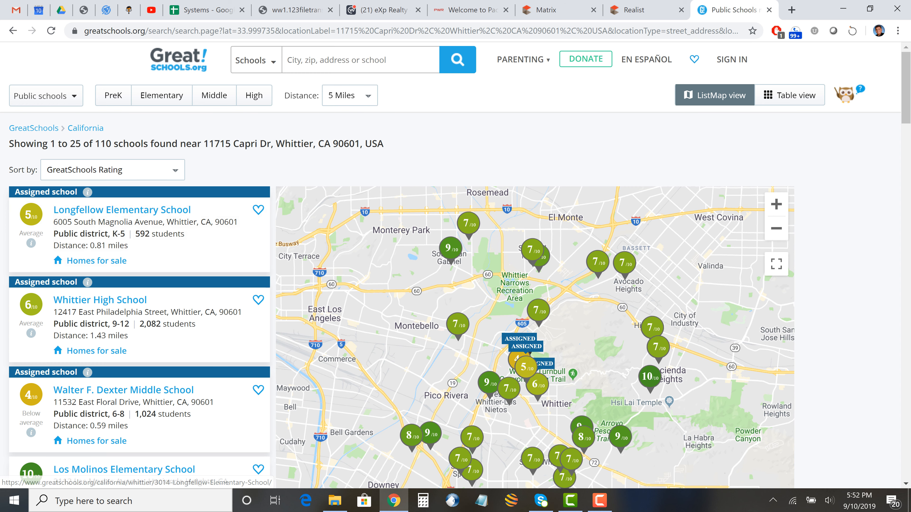
- Review the assigned schools: Longfellow Elementary, Walter F. Dexter Middle and Whittier High, then return to Matrix
scroll(455, 309, "down", 2)
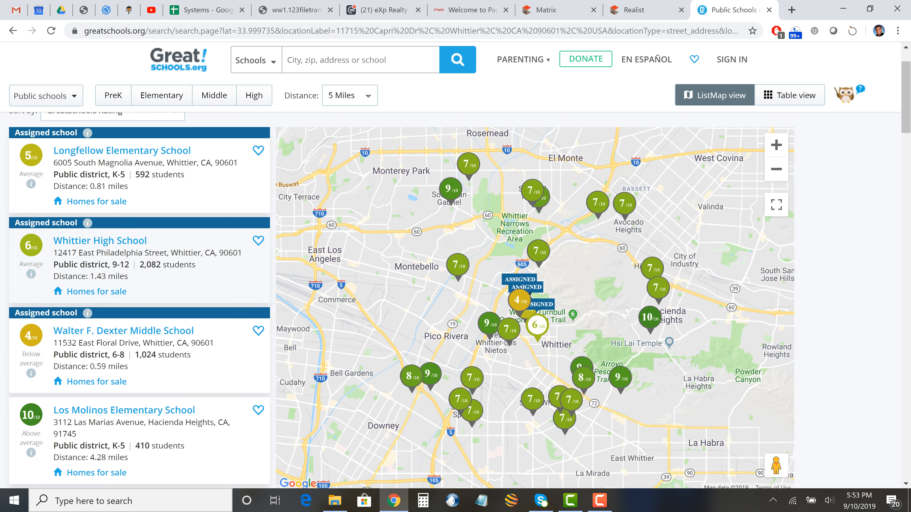
mouse_move(31, 245)
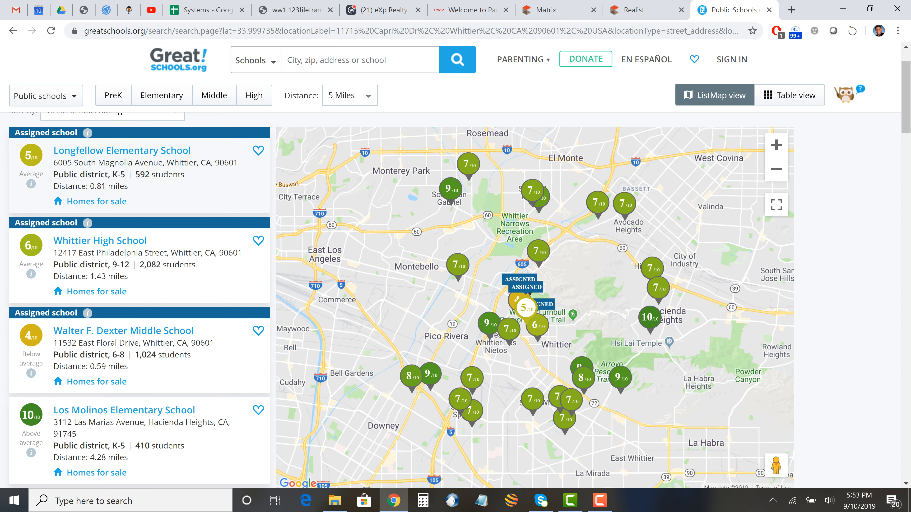
scroll(140, 215, "up", 2)
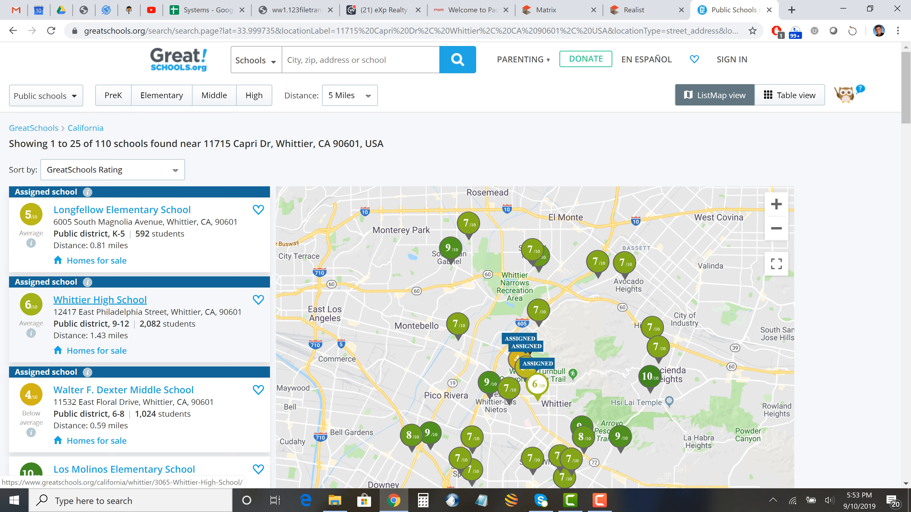
scroll(107, 322, "down", 3)
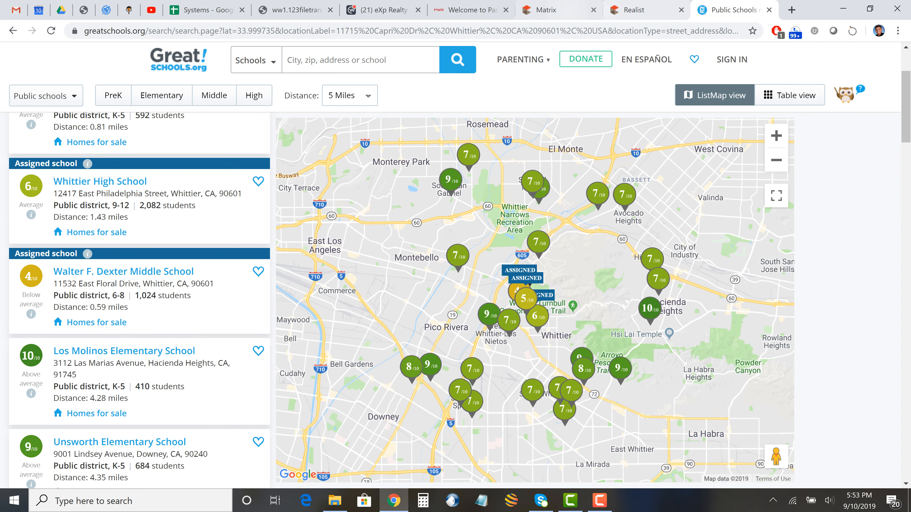
left_click(548, 10)
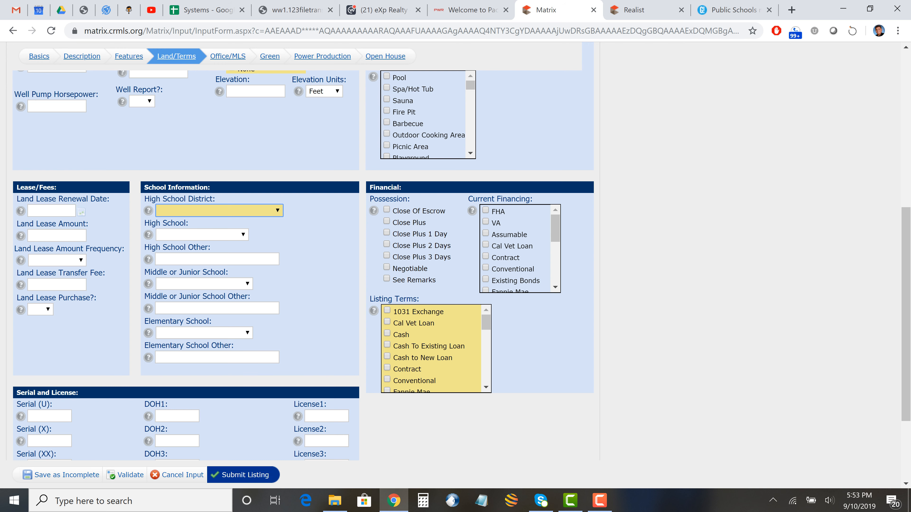
- Leave High School District unset and tick Cash and Conventional under Listing Terms
key("alt+Down")
key("Escape")
left_click(387, 333)
left_click(387, 380)
scroll(462, 266, "down", 2)
scroll(462, 266, "up", 10)
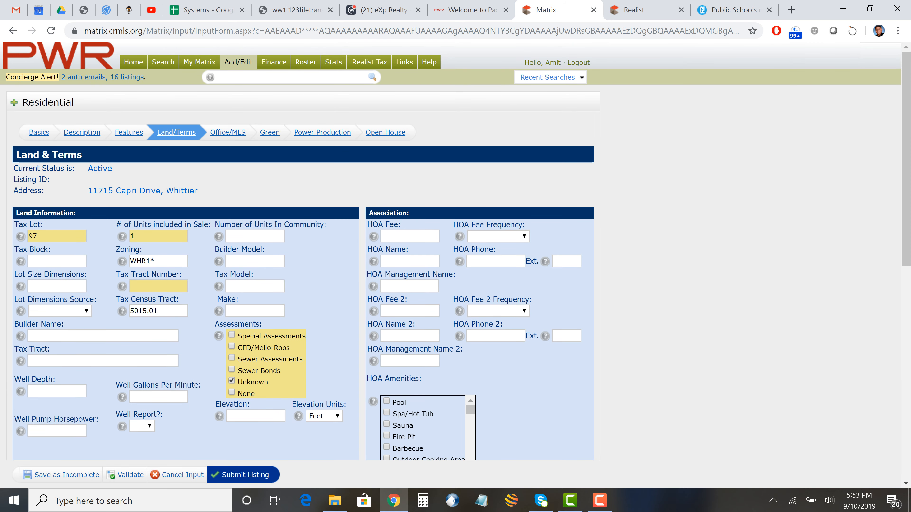
left_click(228, 132)
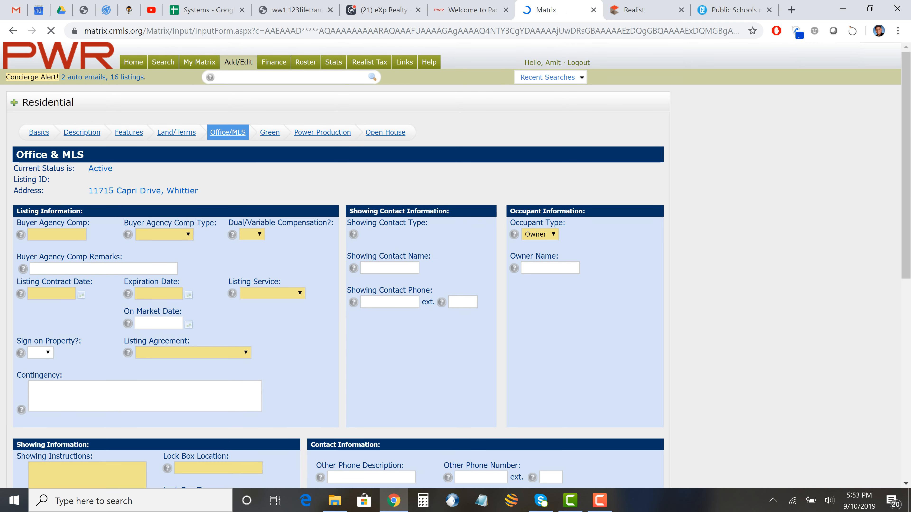
key("Down")
key("Return")
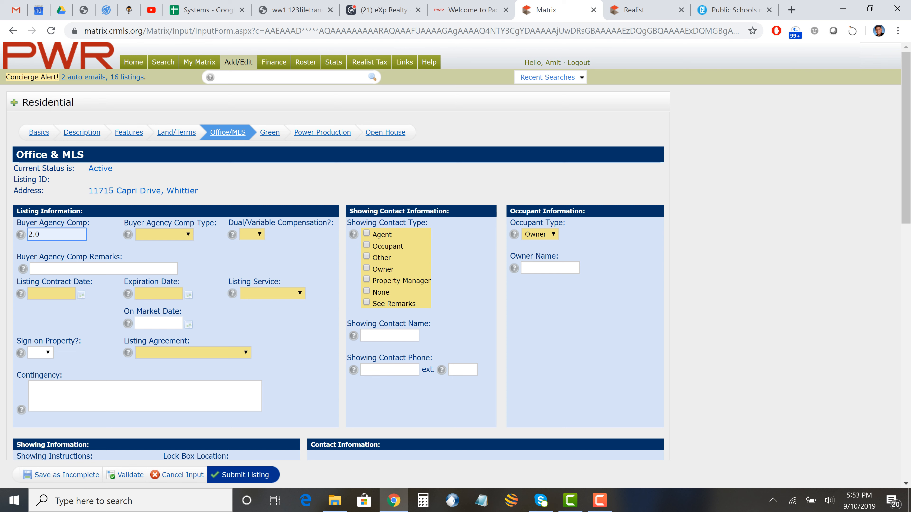
left_click(164, 235)
left_click(143, 289)
left_click(252, 234)
left_click(250, 287)
left_click(52, 294)
key("Tab")
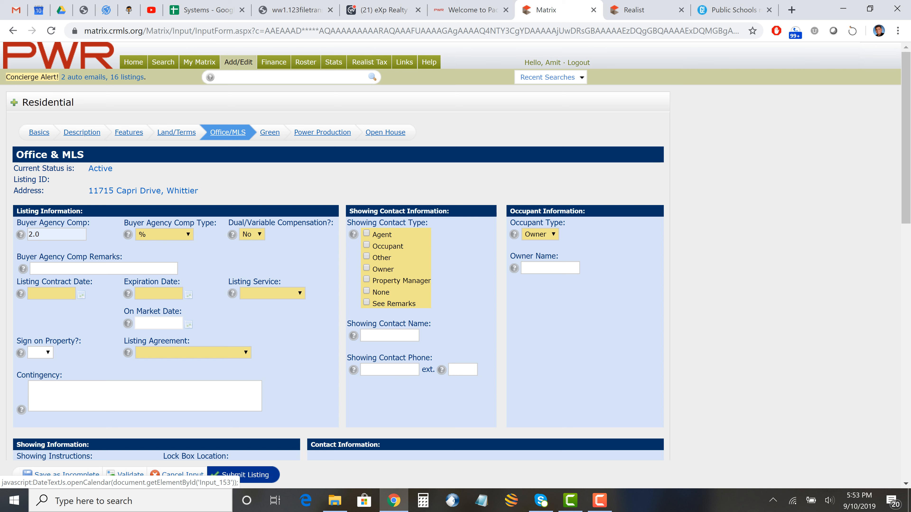
left_click(272, 293)
left_click(192, 352)
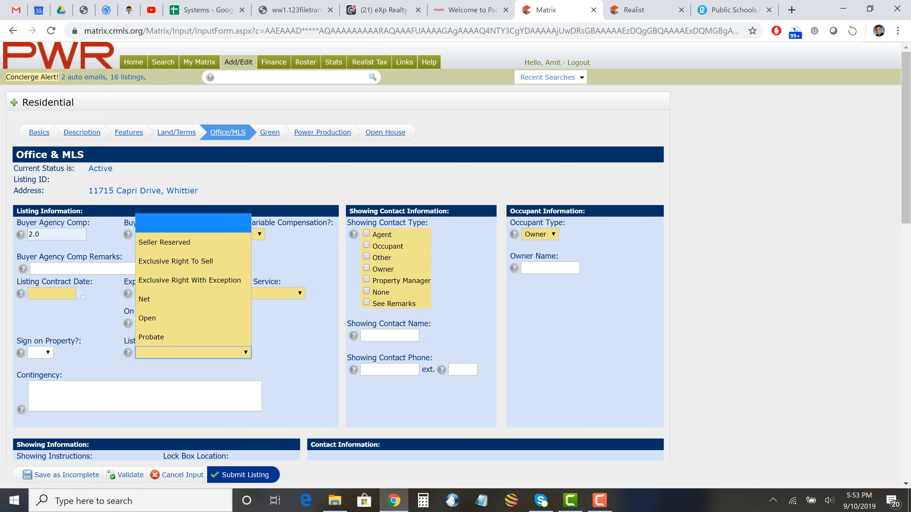
key("Escape")
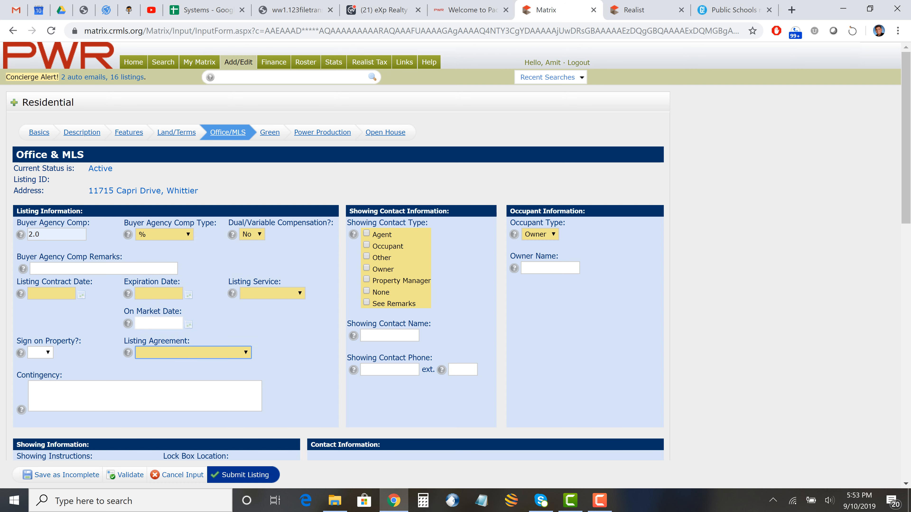
scroll(339, 269, "down", 5)
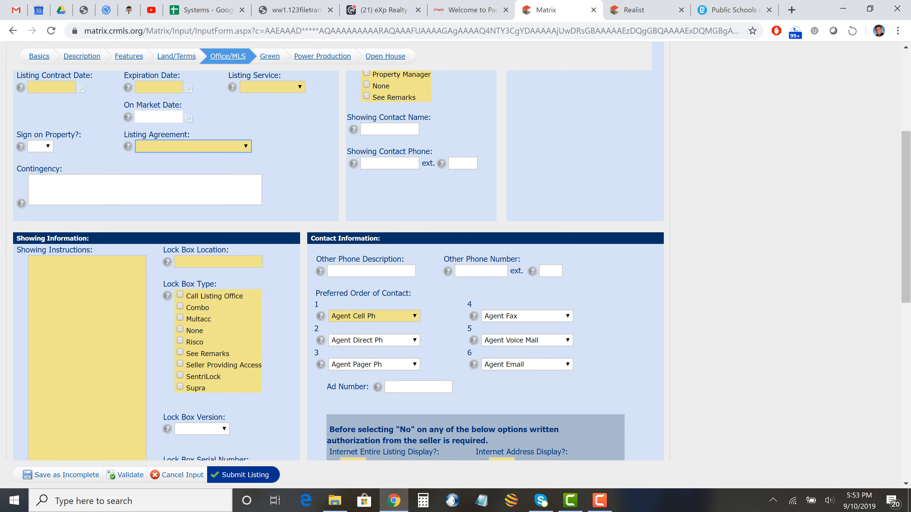
left_click(30, 261)
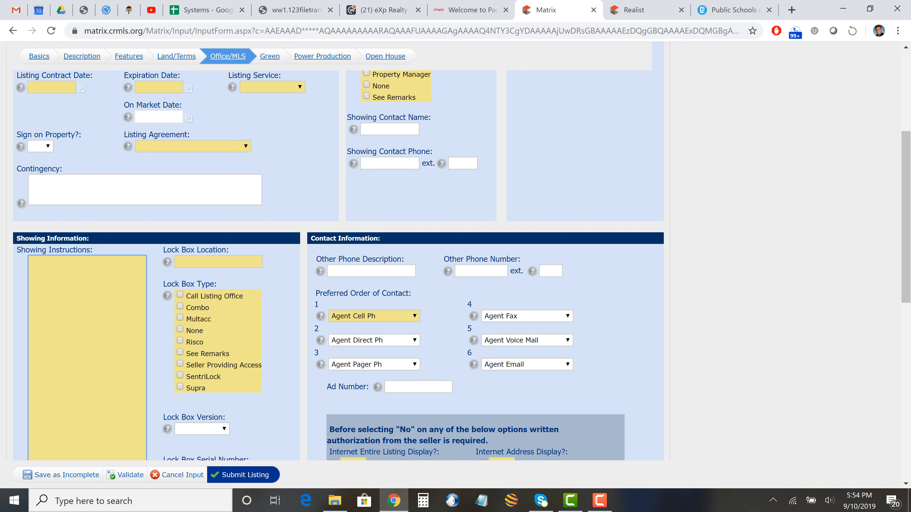
scroll(338, 265, "down", 8)
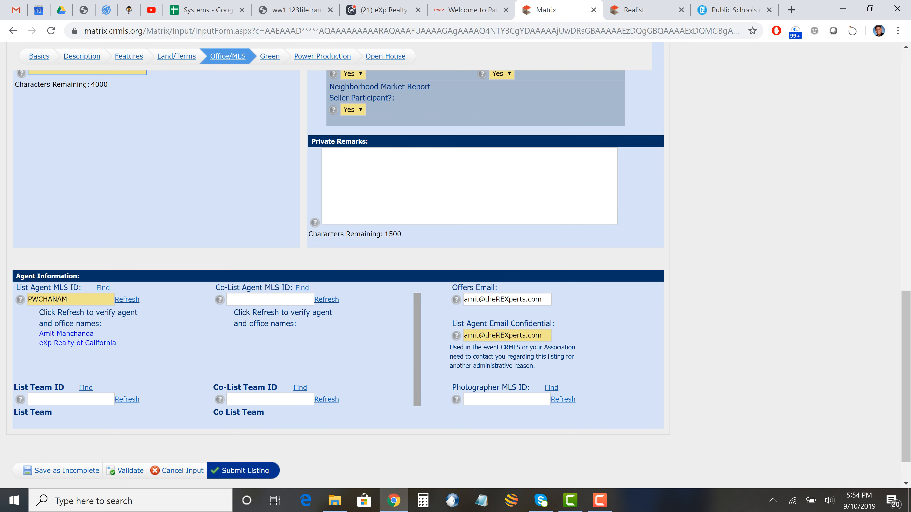
left_click(323, 154)
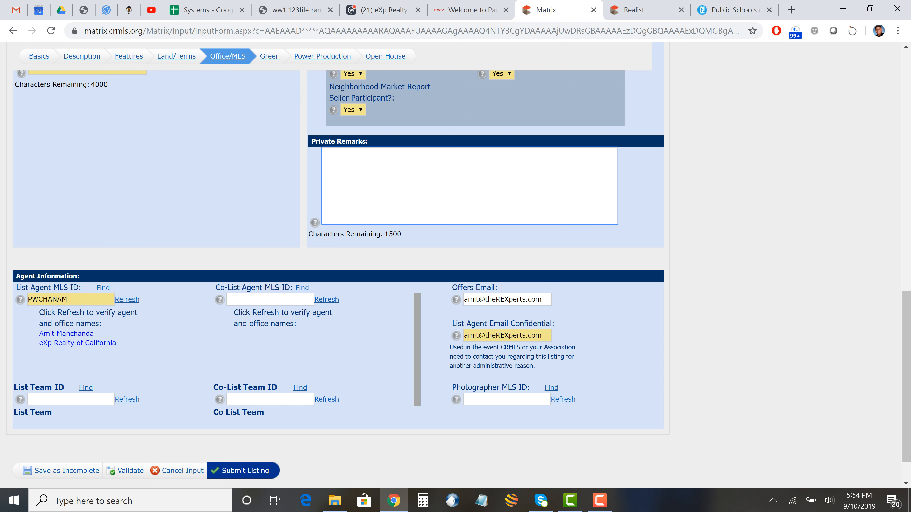
scroll(338, 265, "up", 7)
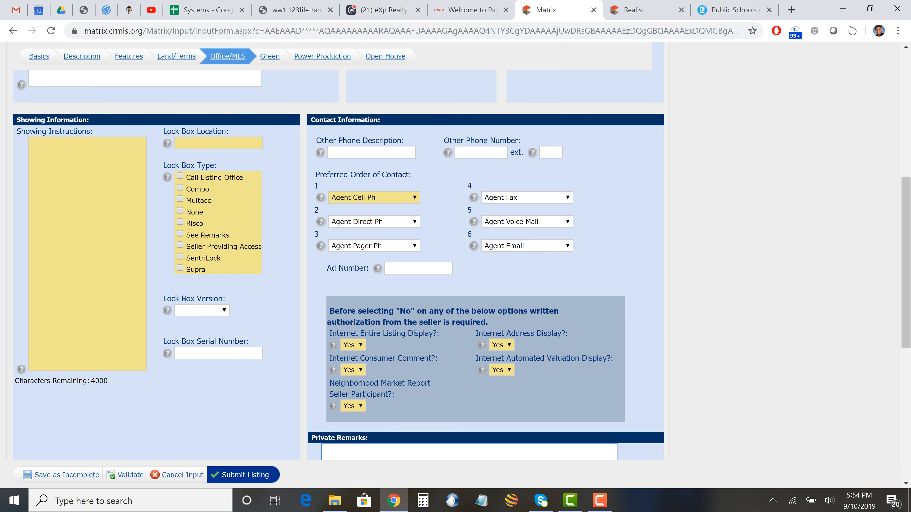
- View the listing's Power Production and Open House sections, then go back to the home dashboard
scroll(339, 265, "up", 8)
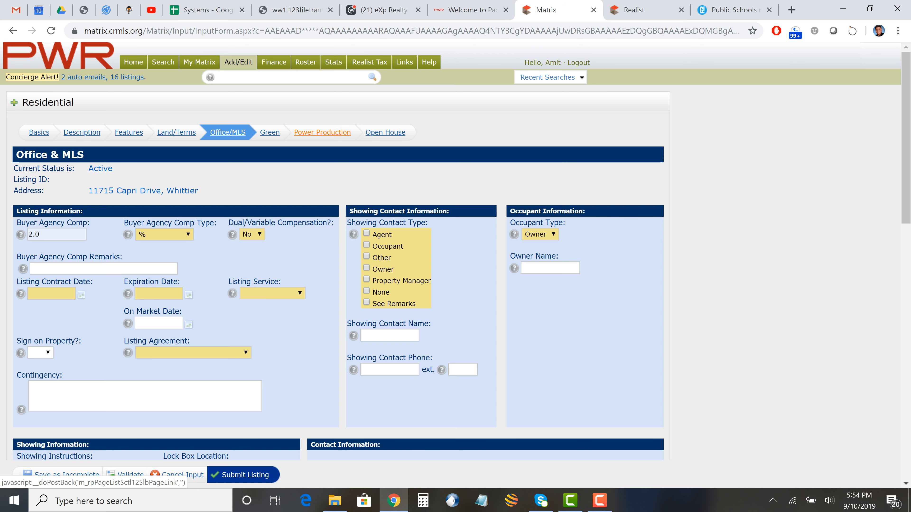
left_click(322, 133)
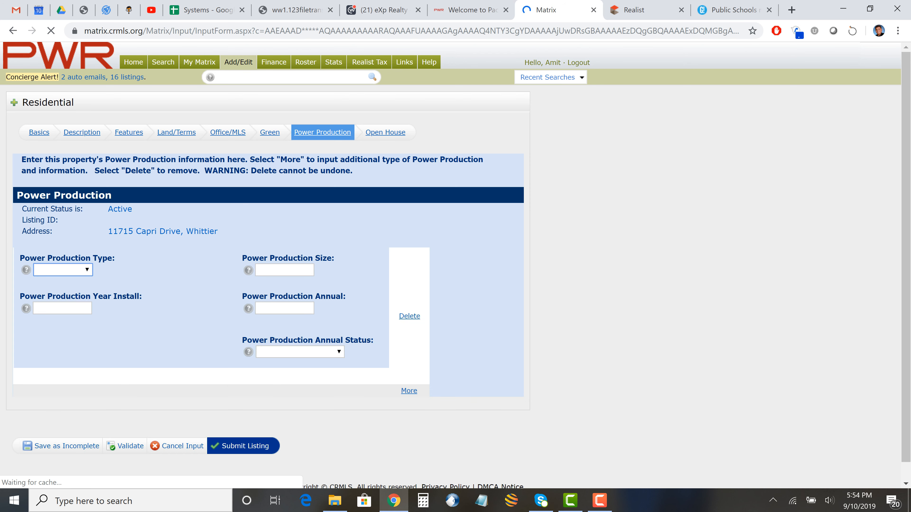
left_click(385, 132)
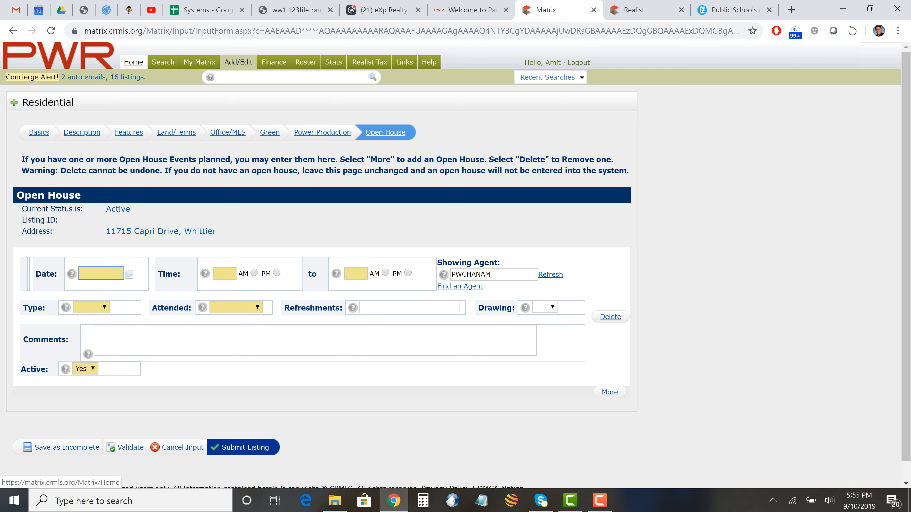
left_click(133, 62)
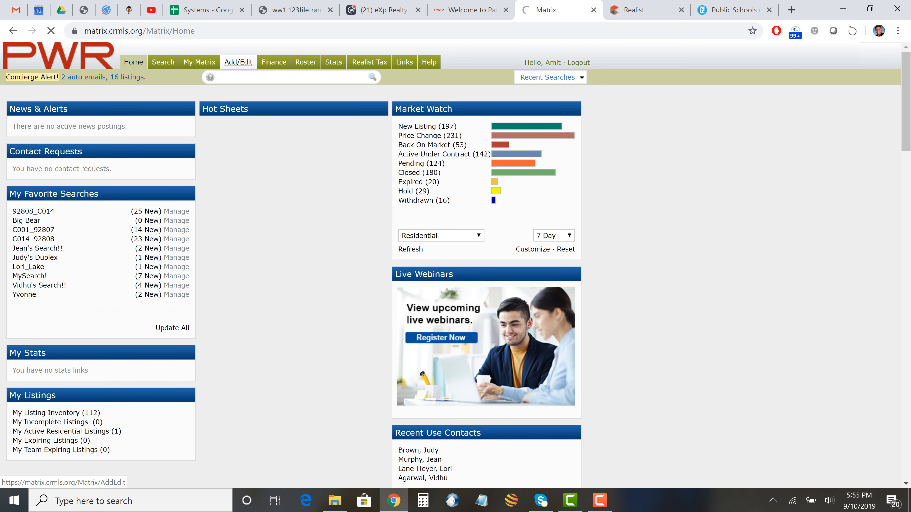
- Look at Add/Edit's Quick Modify listings, return Home, and show the Search > Residential submenu
left_click(238, 62)
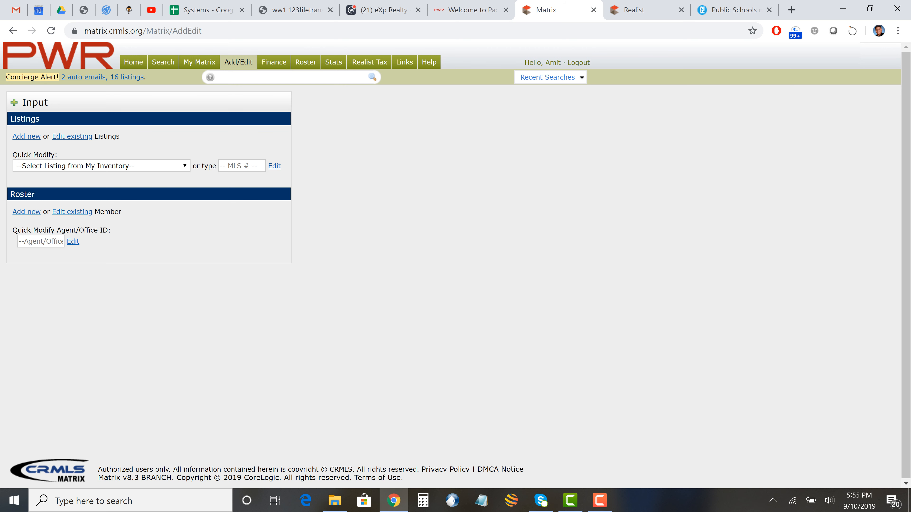
left_click(101, 166)
left_click(133, 62)
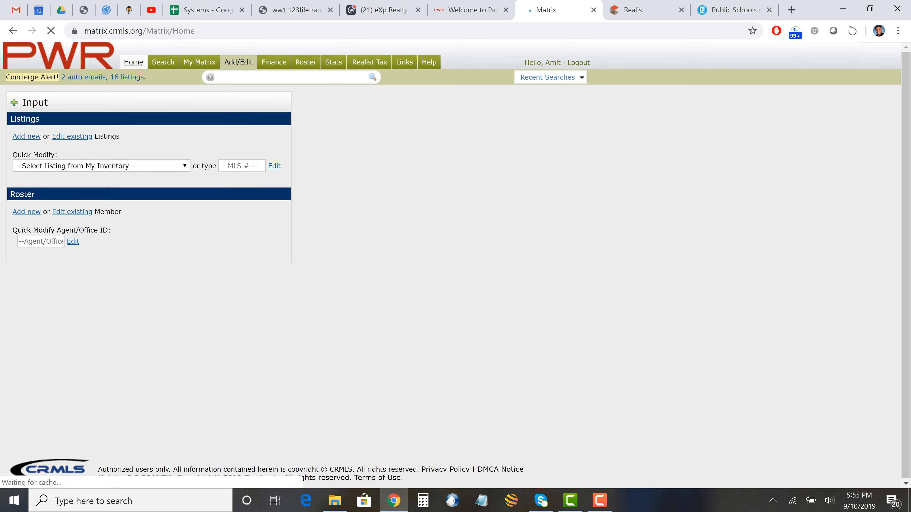
mouse_move(164, 62)
mouse_move(193, 78)
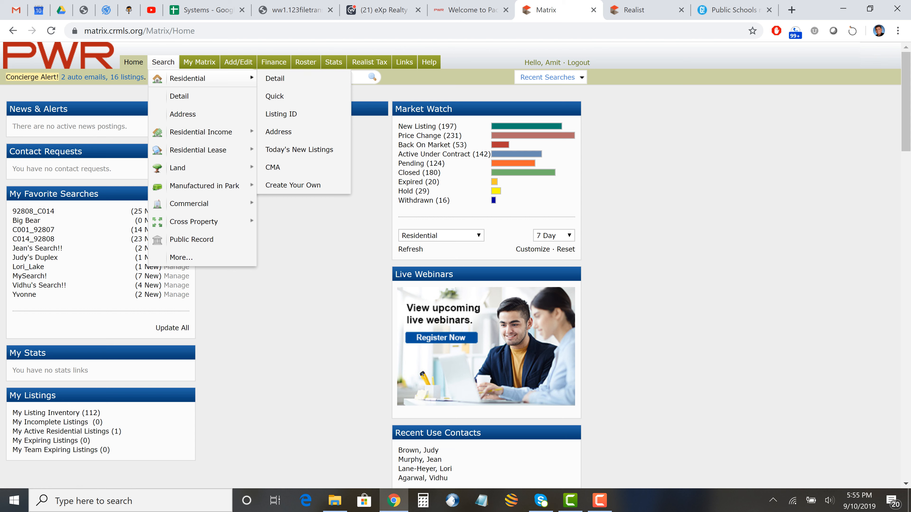
- Open Residential Detail search, limit Property Sub Type to Single Family Residence, and open the City lookup
left_click(275, 79)
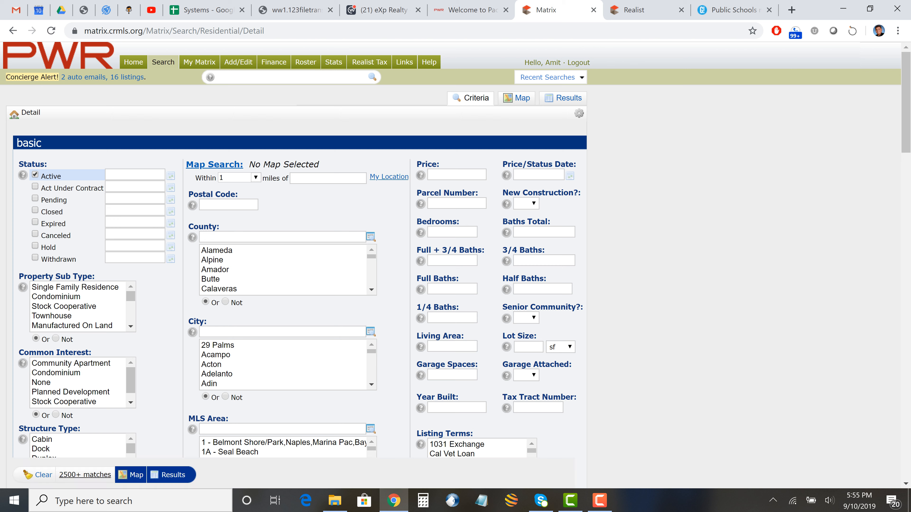
left_click(74, 287)
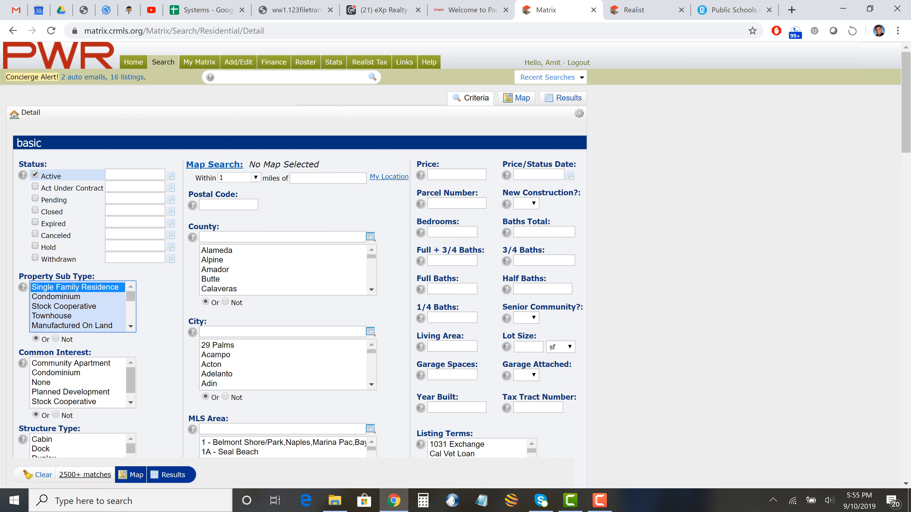
left_click(74, 296)
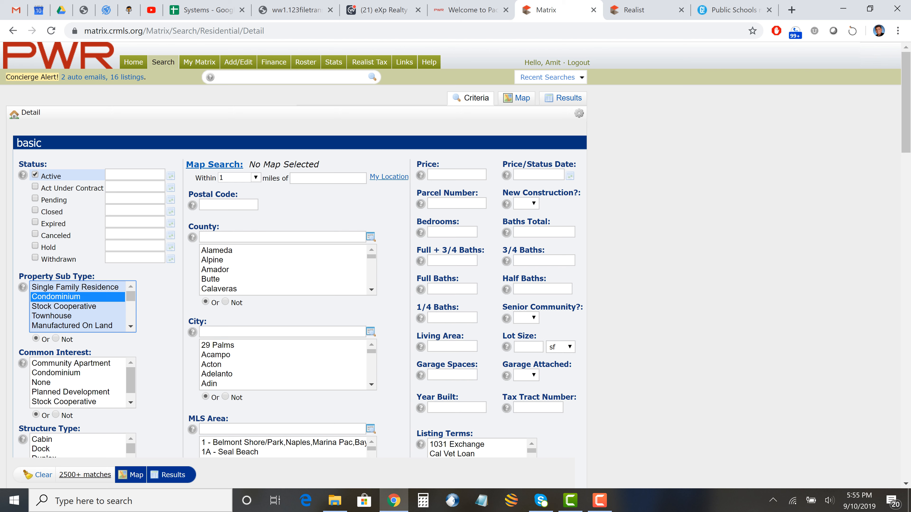
left_click(75, 315, "ctrl")
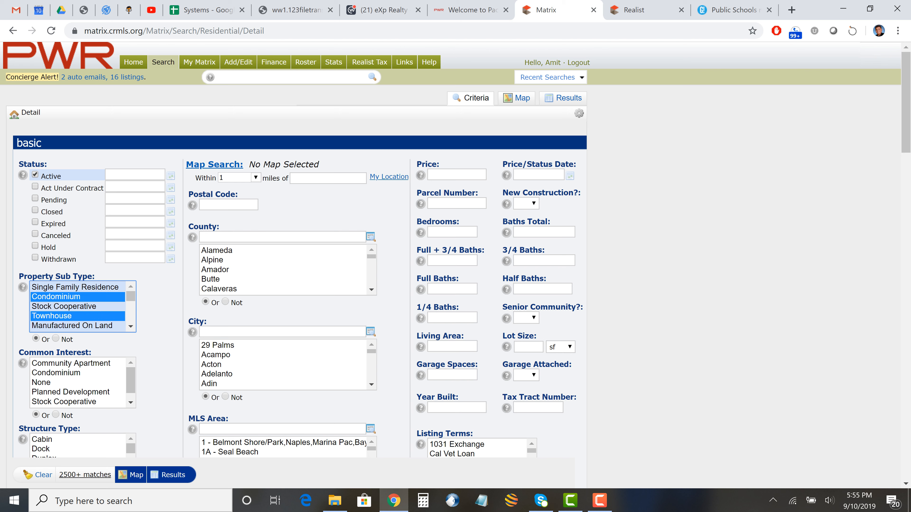
left_click(56, 287)
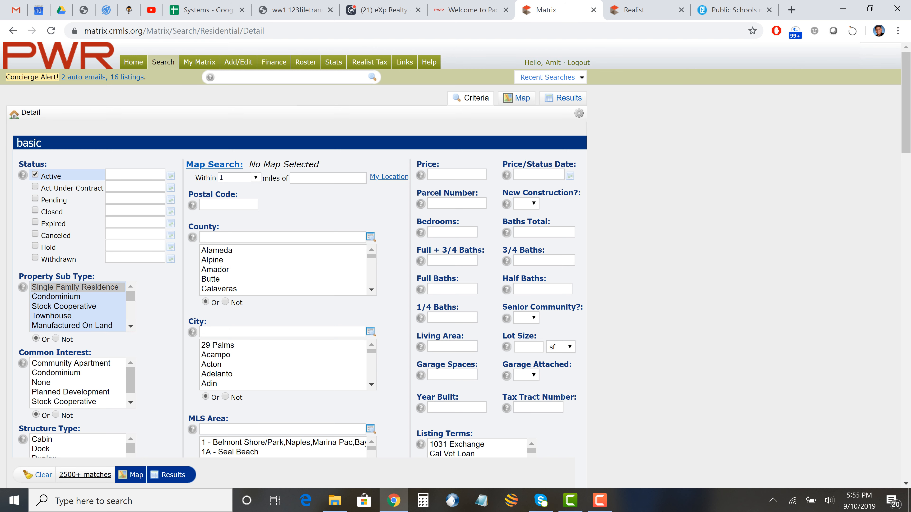
left_click(370, 331)
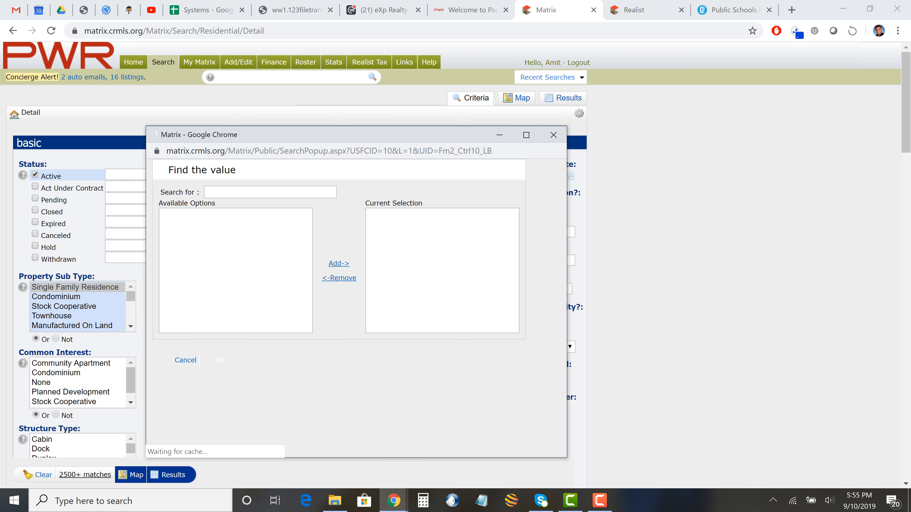
- Add Anaheim Hills as the city criterion in the Residential Detail search
type("anaheim")
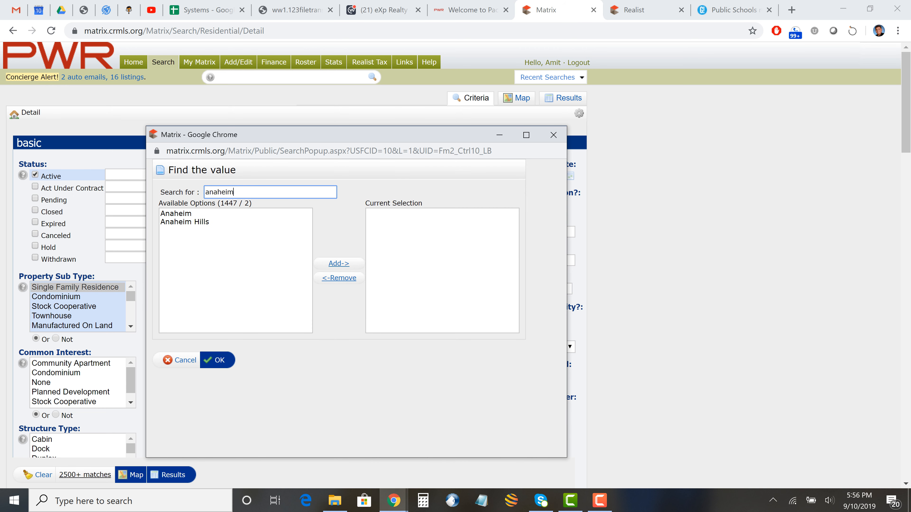
left_click(184, 222)
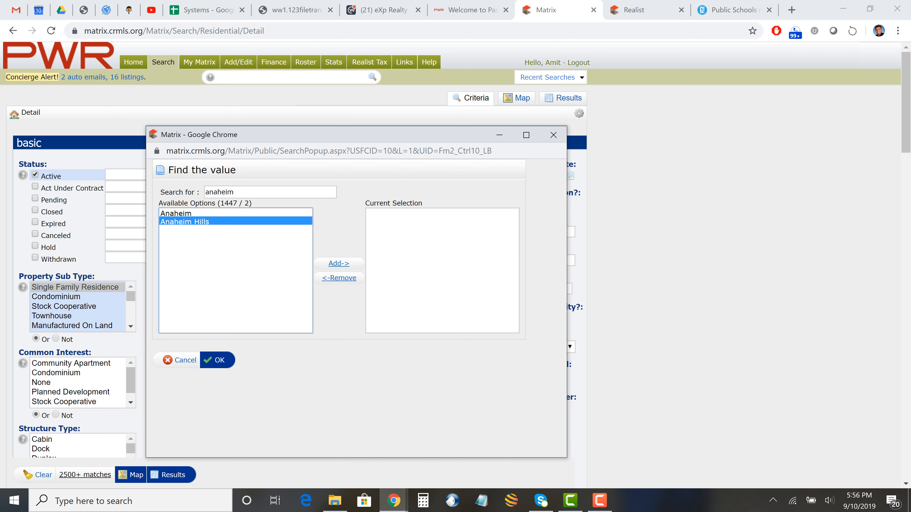
left_click(339, 263)
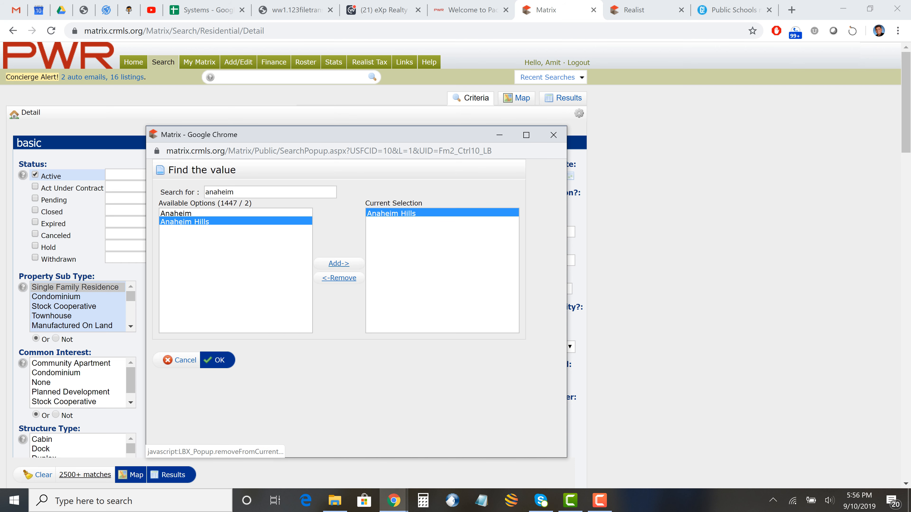
left_click(218, 360)
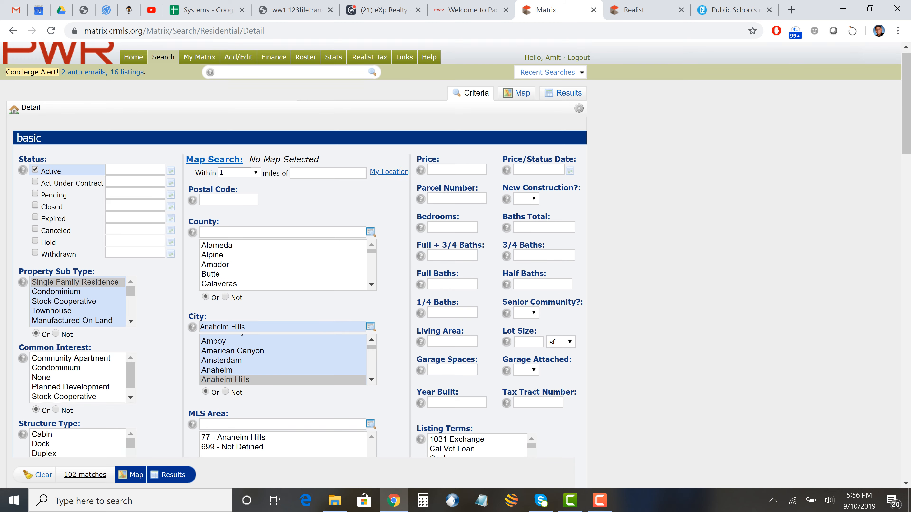
scroll(455, 252, "down", 4)
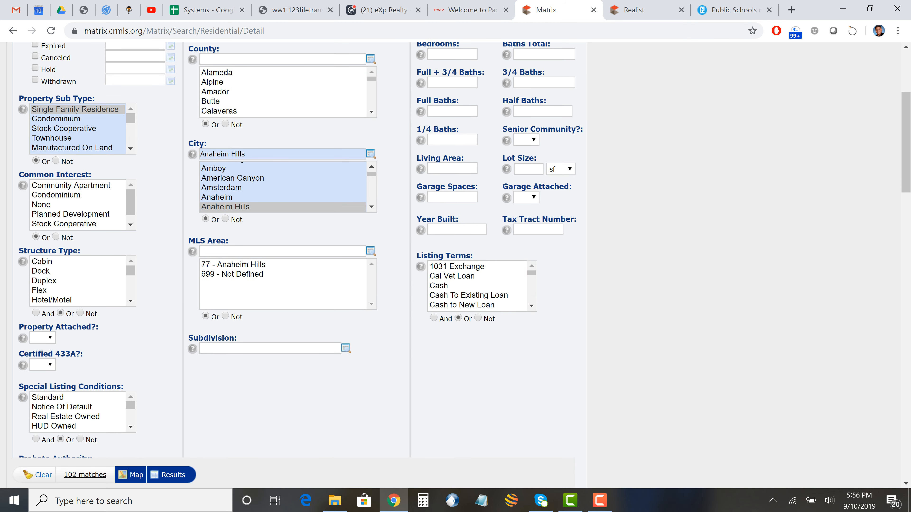
scroll(455, 251, "up", 4)
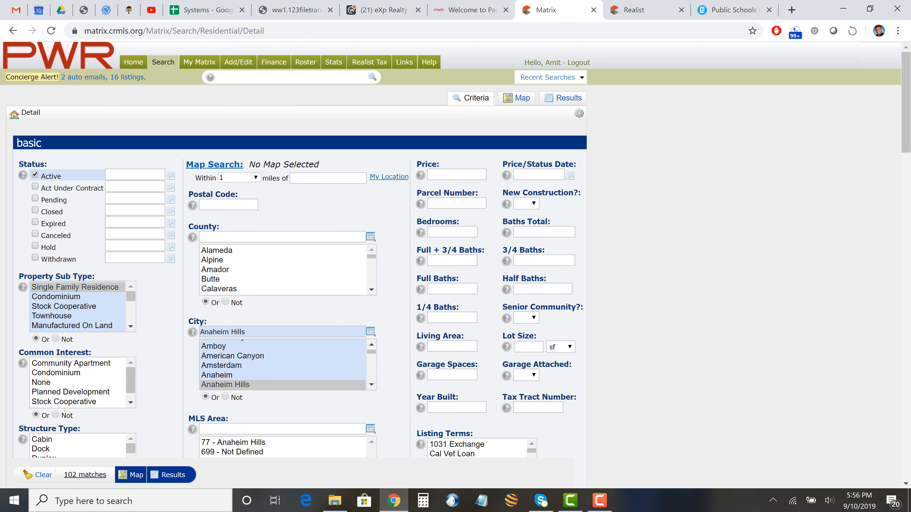
scroll(455, 251, "down", 3)
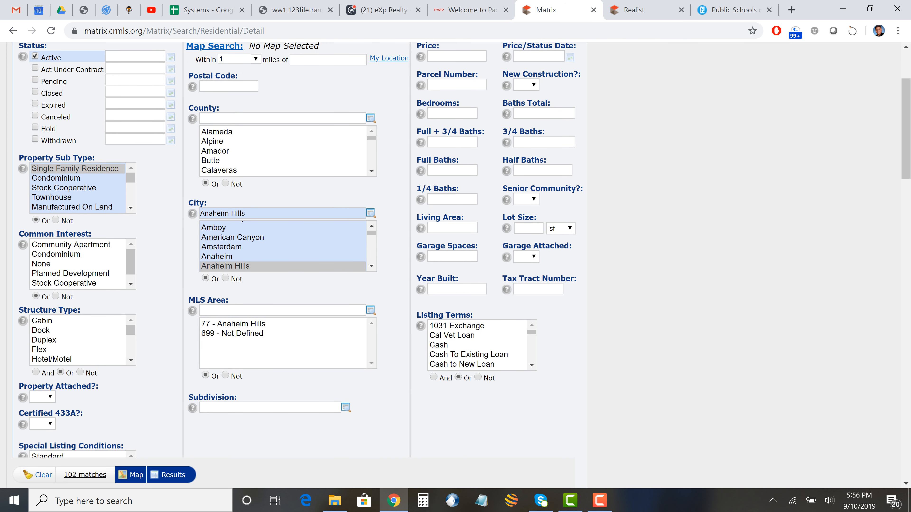
scroll(456, 251, "up", 2)
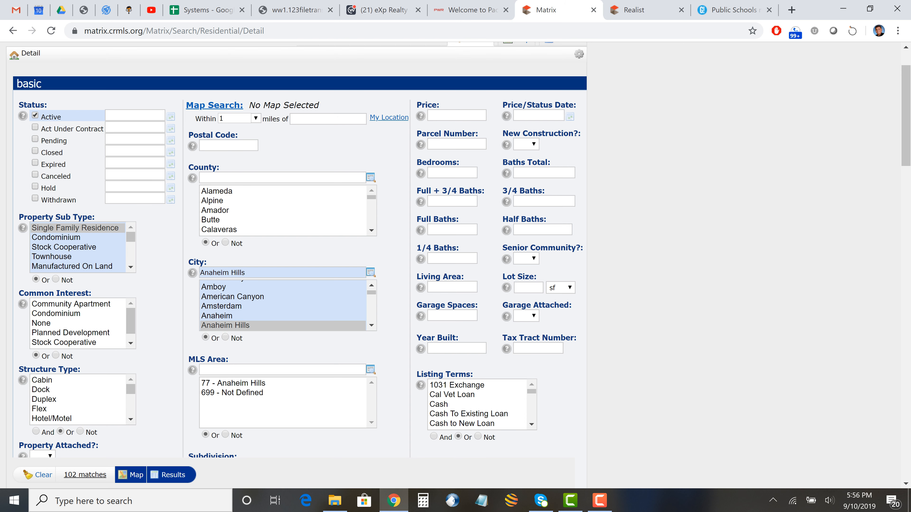
left_click(456, 115)
type("600")
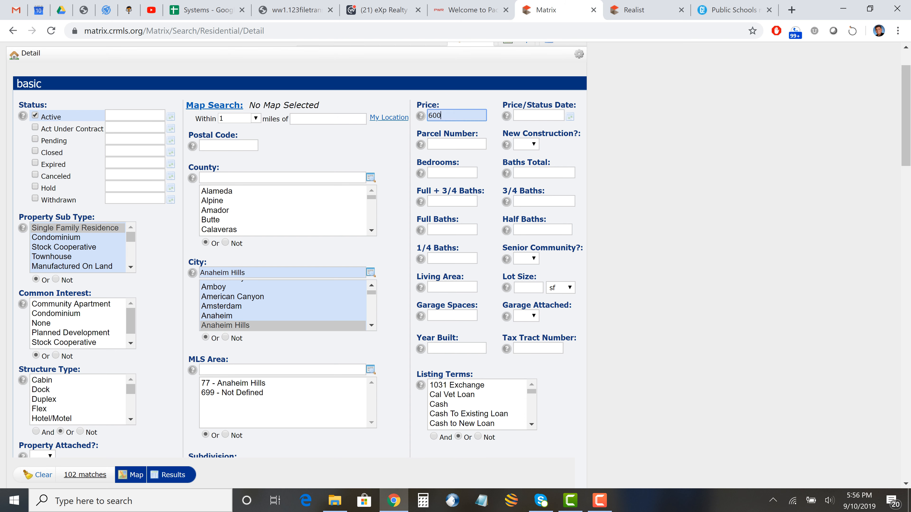
type("000-800000")
scroll(455, 251, "down", 3)
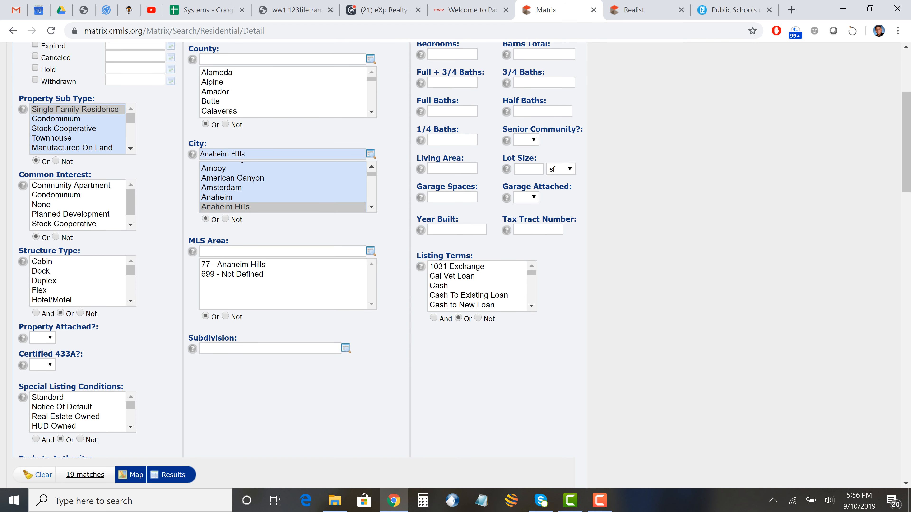
scroll(455, 251, "up", 5)
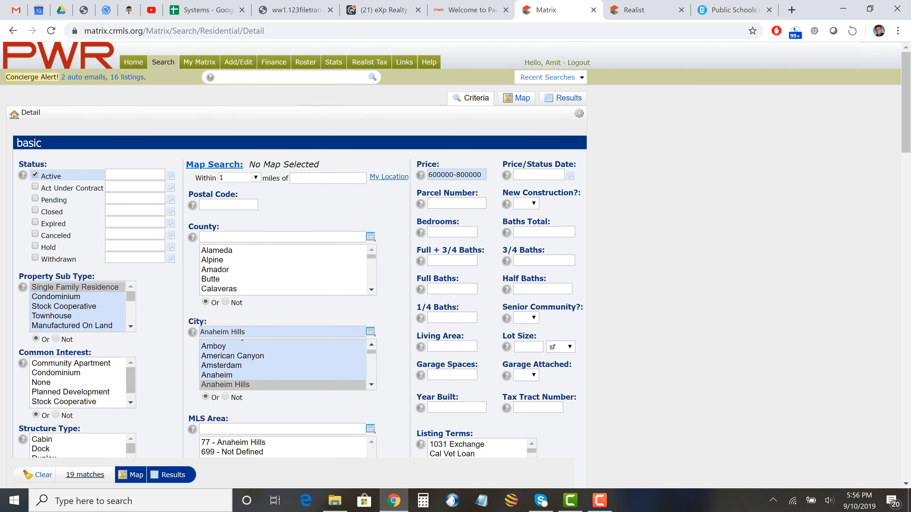
- Enter living area 2000+, garage spaces 2+, and year built 2000
left_click(452, 346)
type("2000+")
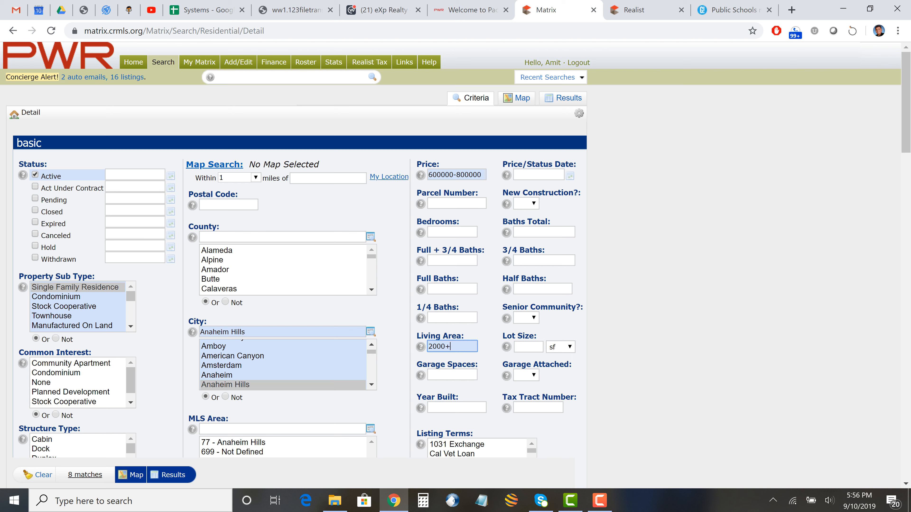
left_click(452, 374)
type("2")
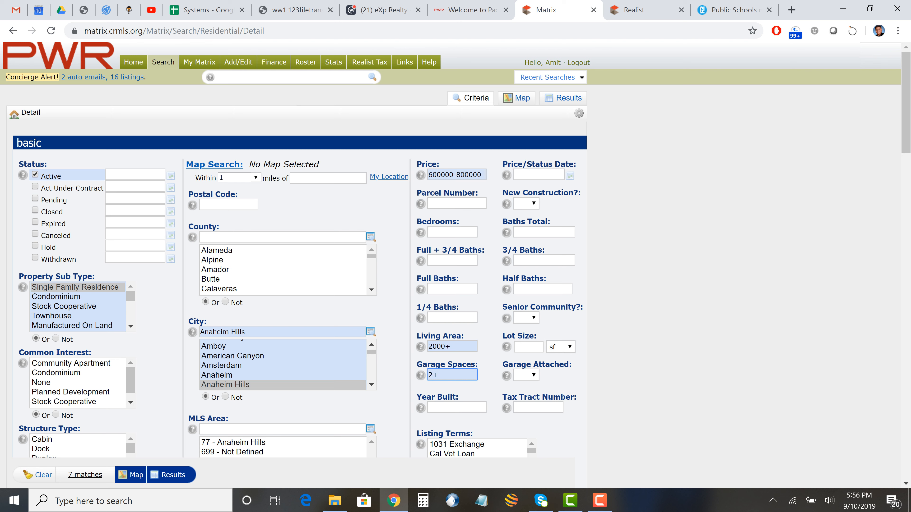
type("+")
key("Tab")
type("2000")
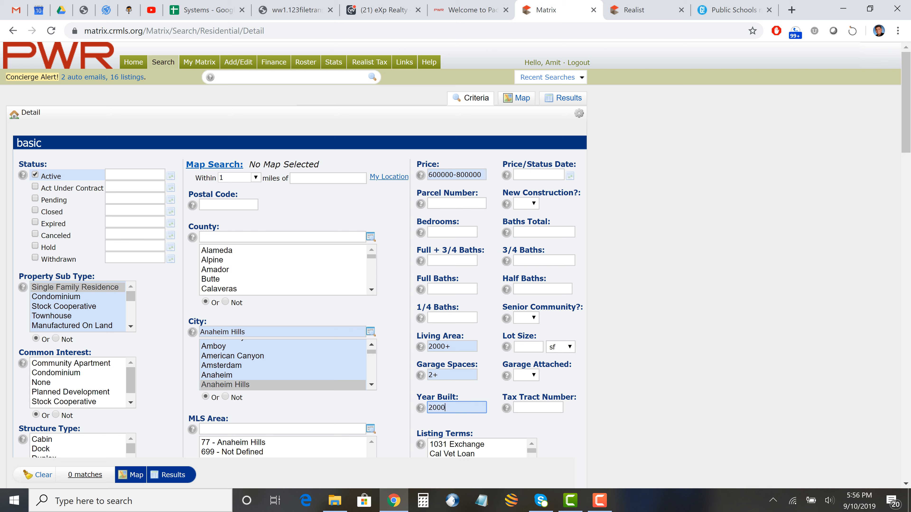
key("Tab")
- Change year built to 1995+ and view the single $799,000 result
scroll(455, 251, "down", 3)
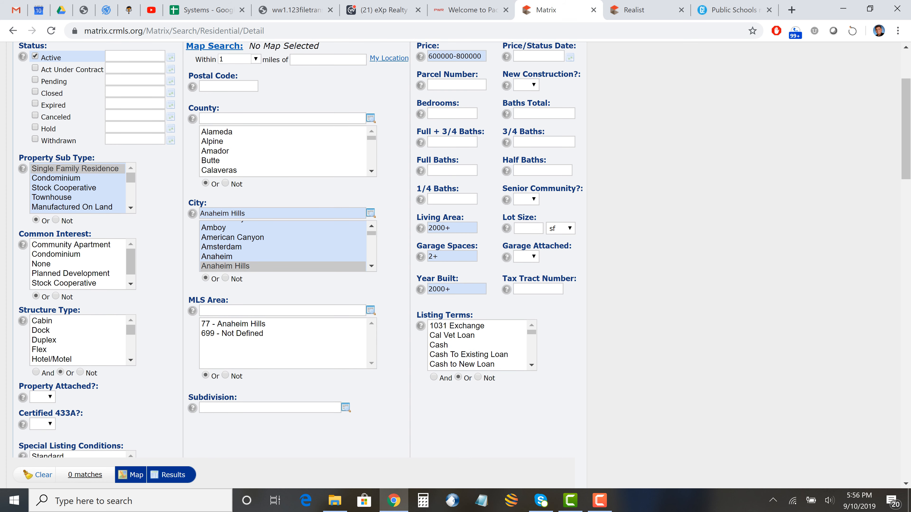
scroll(455, 252, "up", 3)
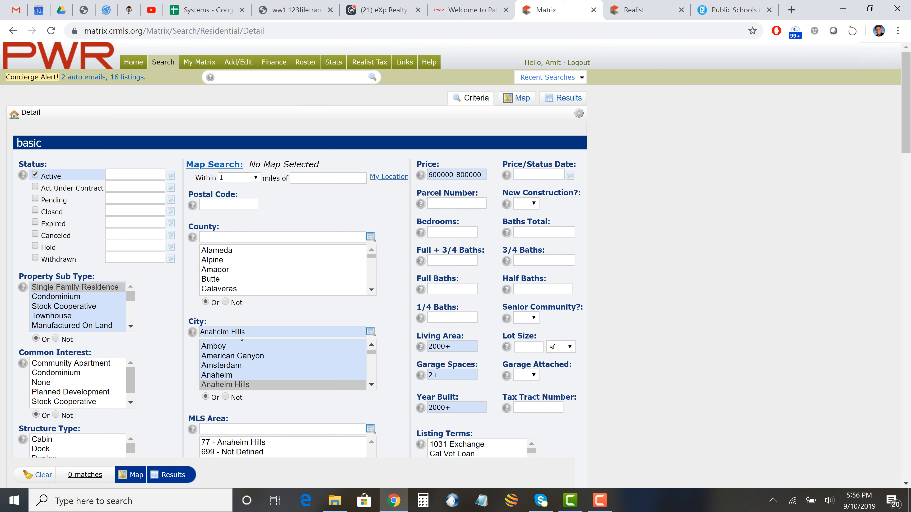
left_click_drag(451, 407, 428, 408)
type("199")
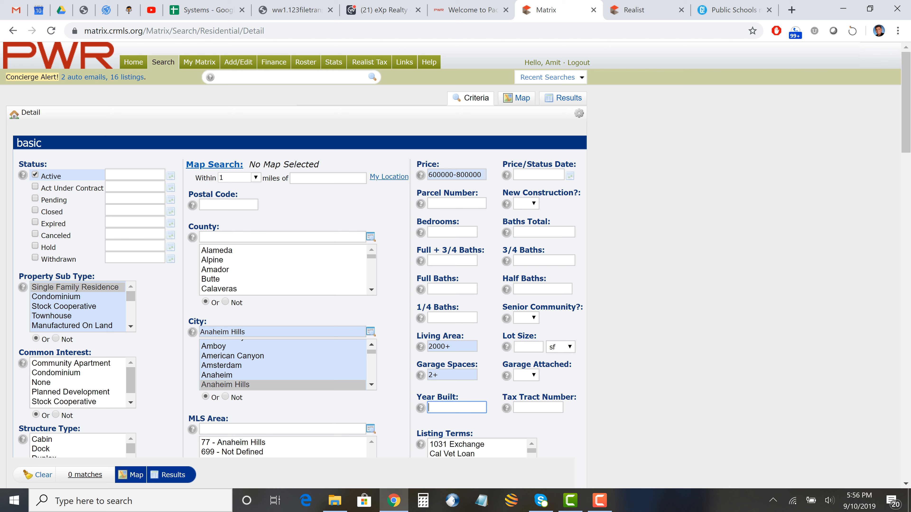
type("5")
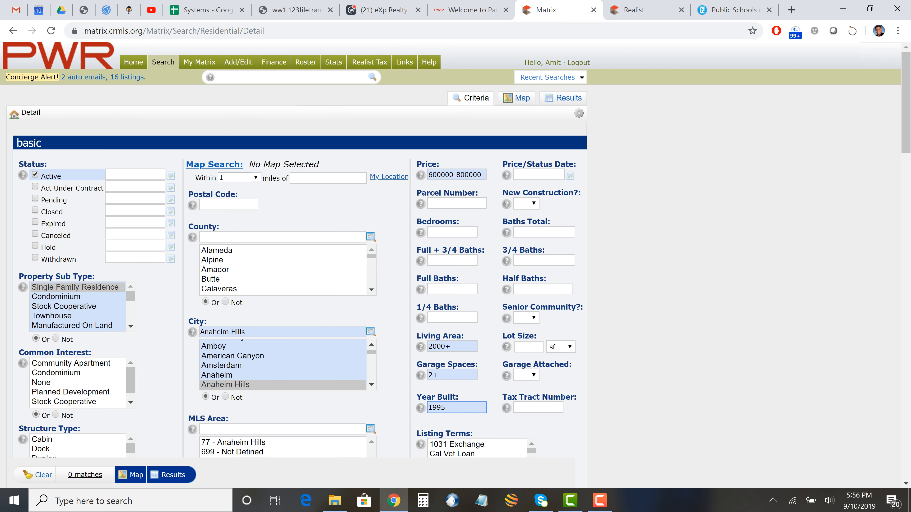
type("+")
left_click(173, 475)
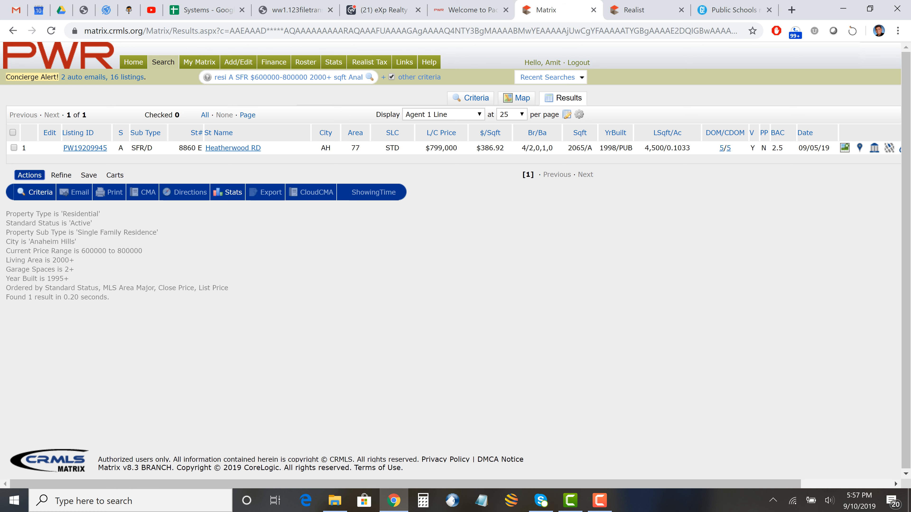
- Back in the criteria, change living area to 1500+, giving 2 matches
left_click(476, 98)
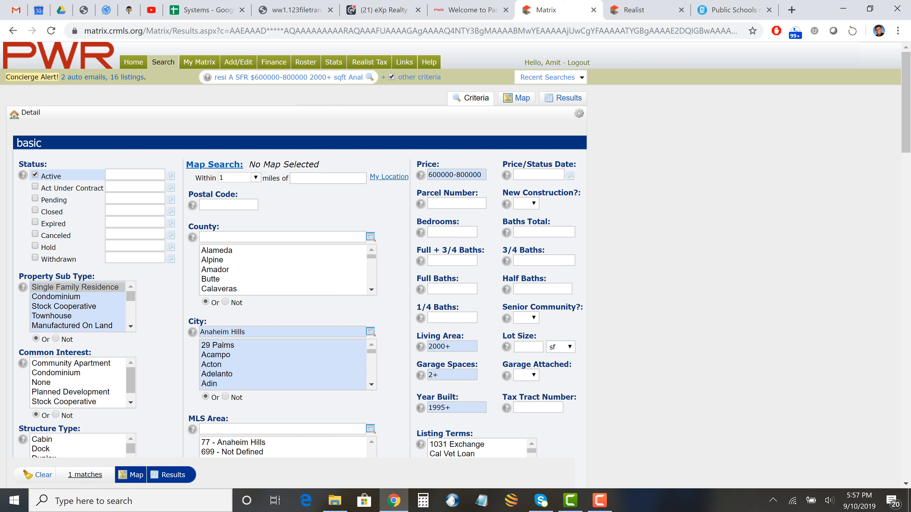
left_click(454, 175)
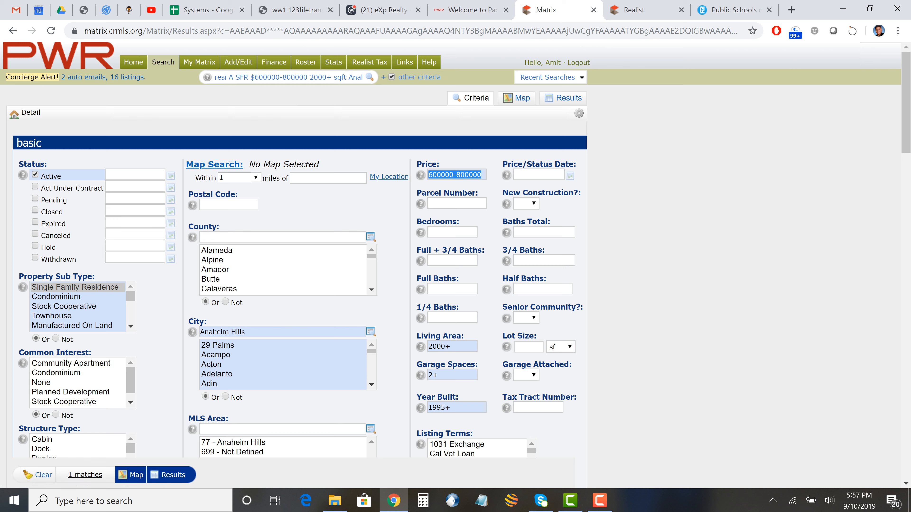
left_click(452, 232)
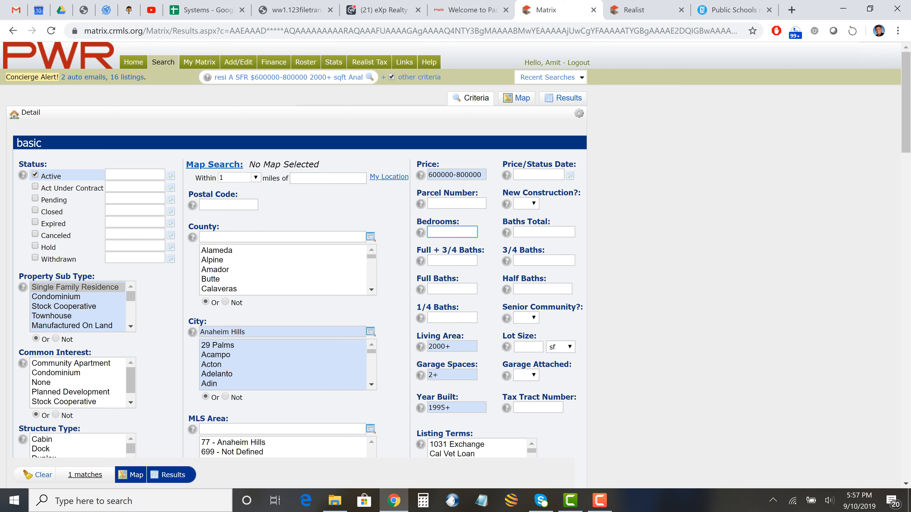
left_click(452, 346)
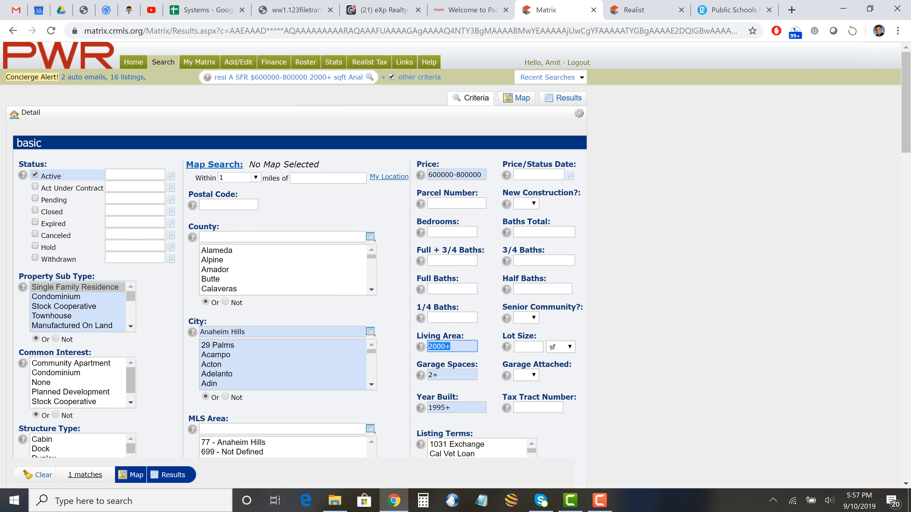
type("1500+")
- Return to the Matrix home page
scroll(456, 251, "down", 8)
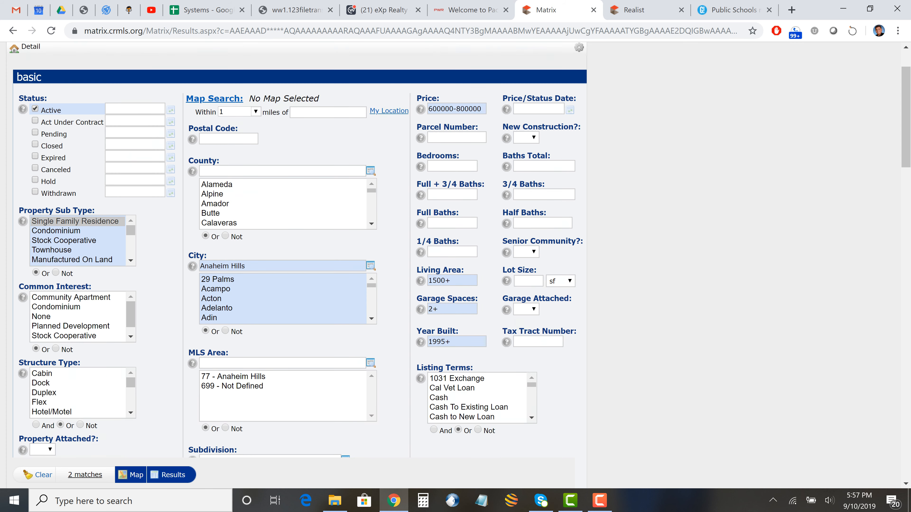
scroll(455, 251, "up", 7)
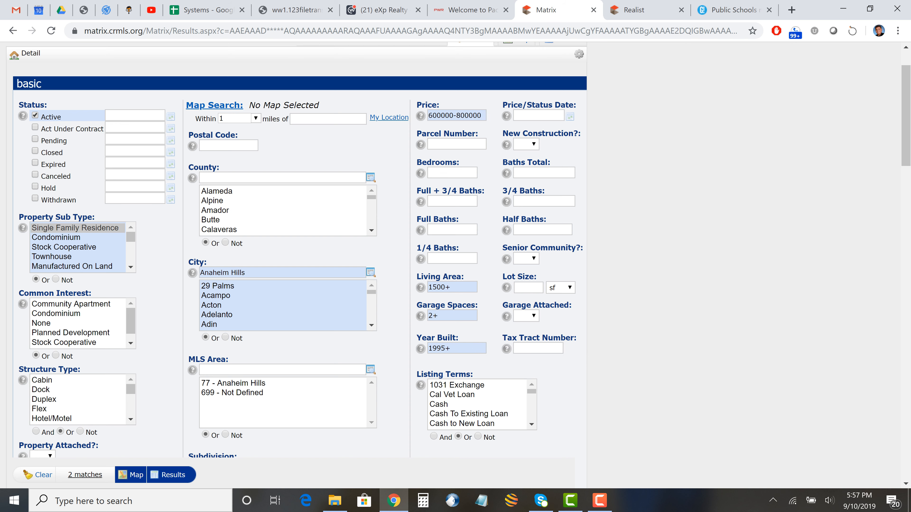
scroll(455, 251, "up", 2)
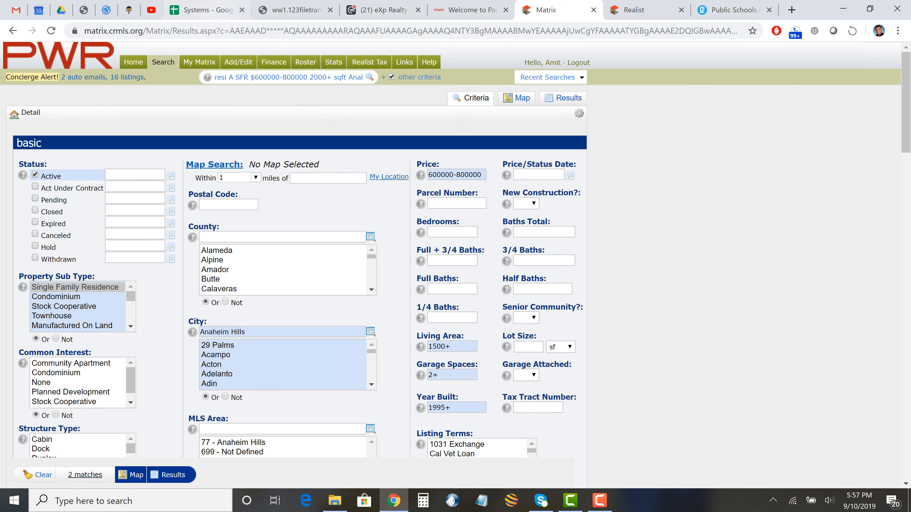
left_click(133, 62)
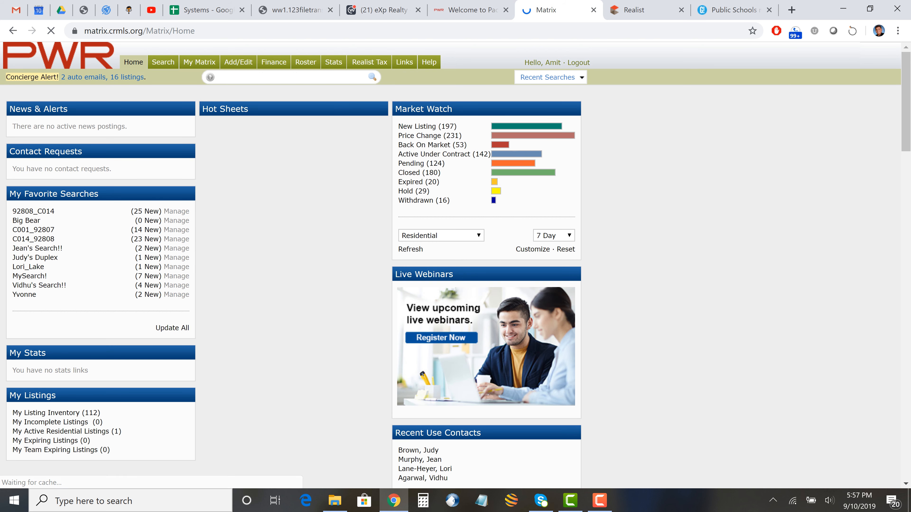
- Open a blank Search > Residential > Detail form, then show the GreatSchools tab again
mouse_move(199, 62)
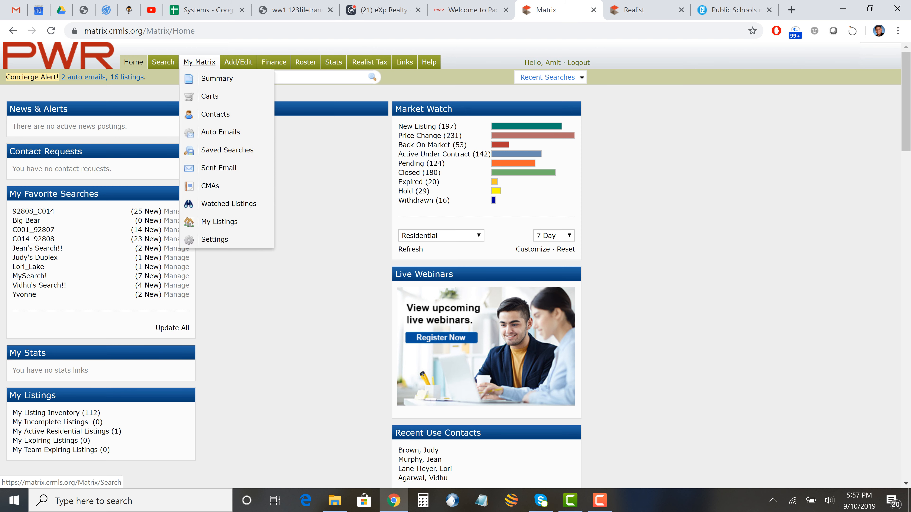
mouse_move(163, 63)
mouse_move(201, 78)
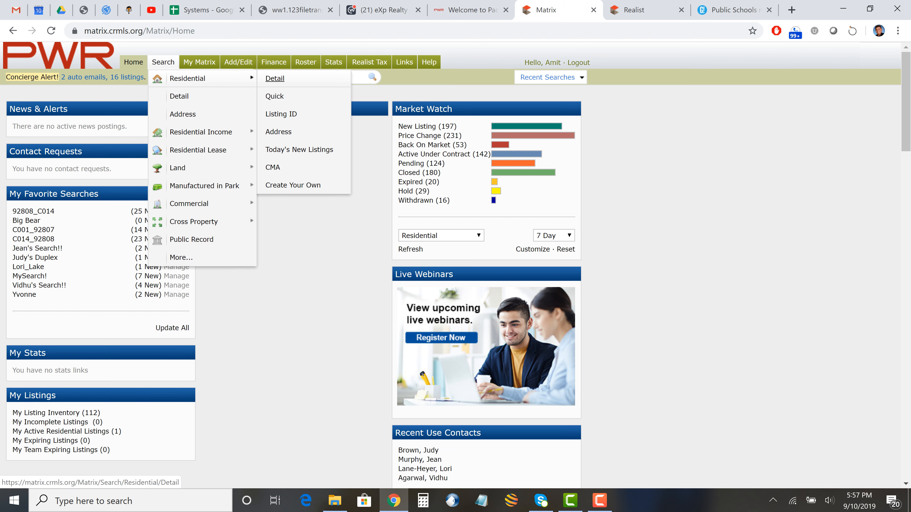
left_click(275, 78)
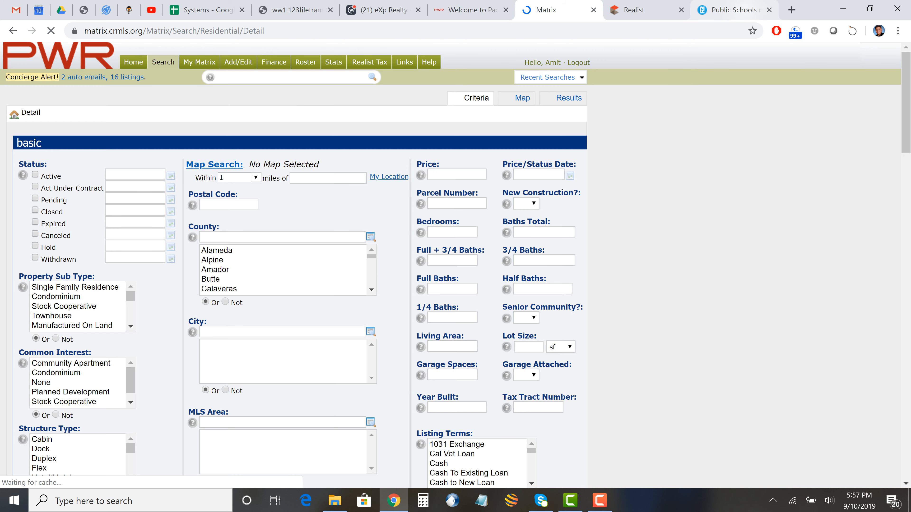
left_click(731, 10)
- Navigate the browser to crmls.org
left_click(412, 31)
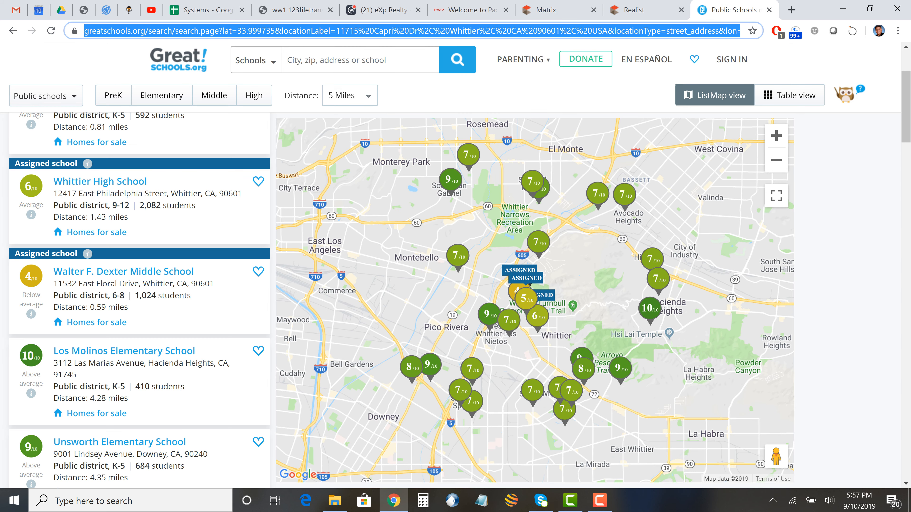
type("crmls")
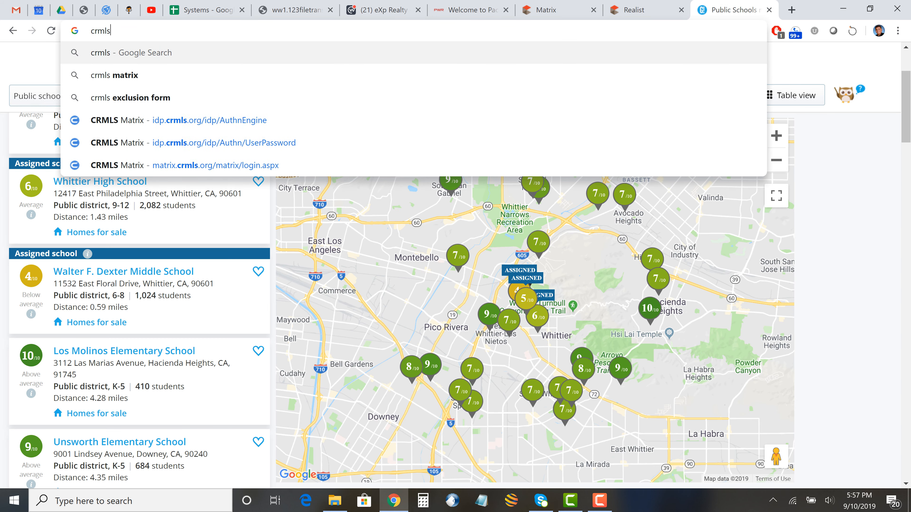
type(".org")
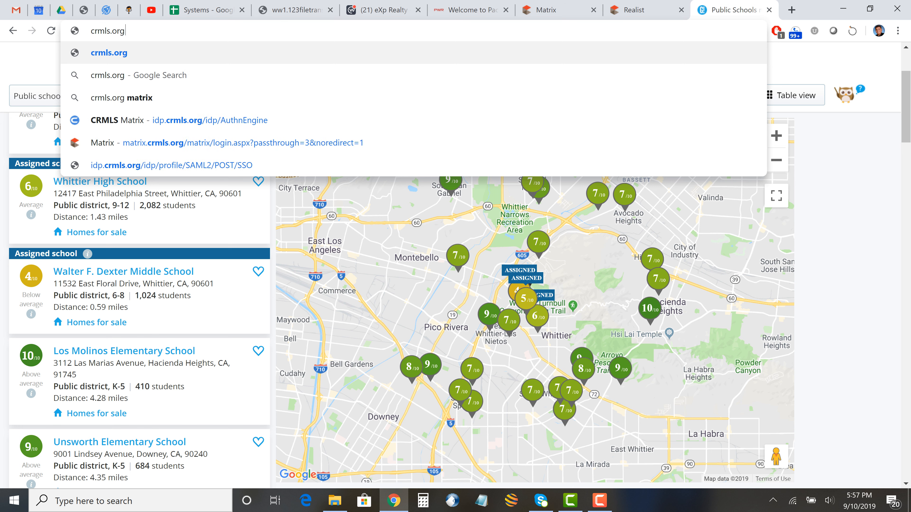
key("Return")
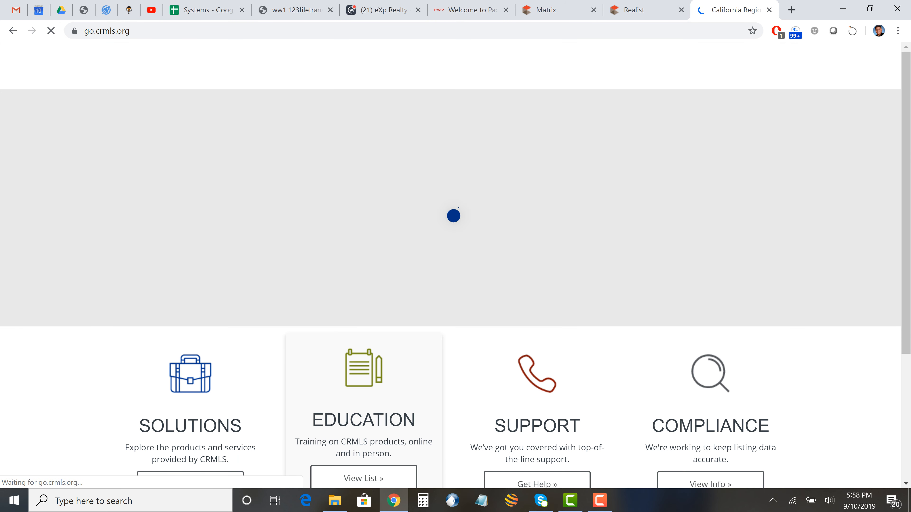
- Open the Education page and browse its webinars, classroom training and Knowledgebase options
scroll(363, 360, "down", 3)
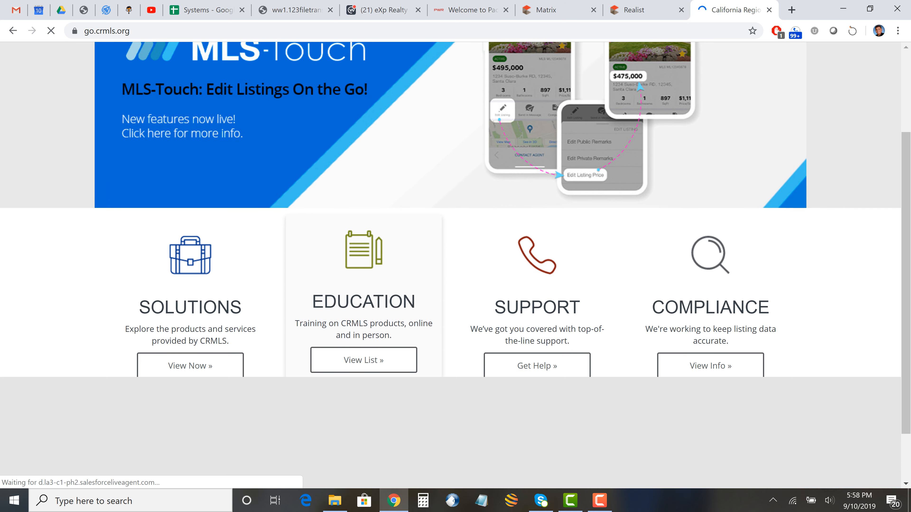
left_click(364, 360)
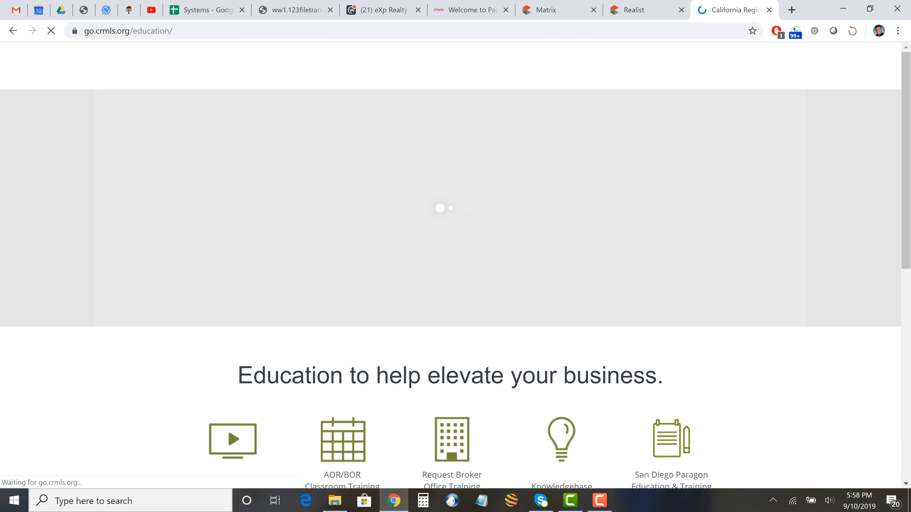
scroll(455, 272, "down", 1)
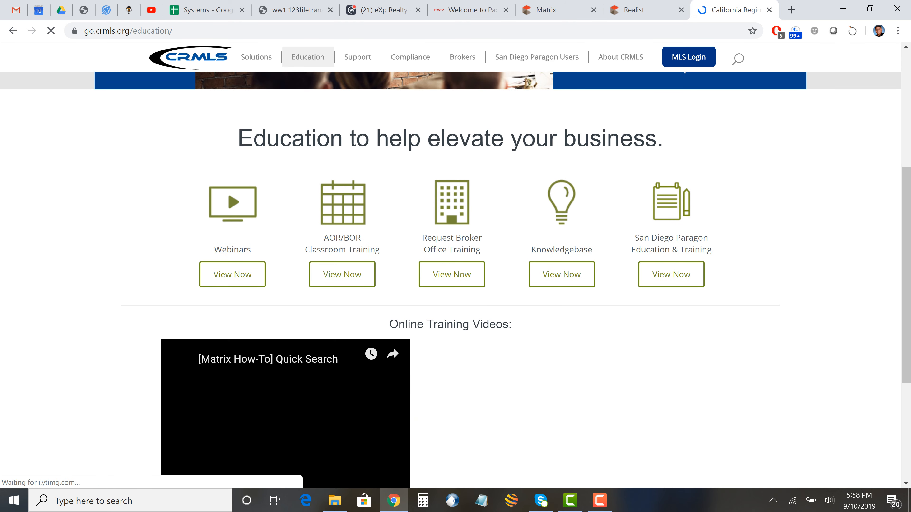
scroll(286, 236, "down", 5)
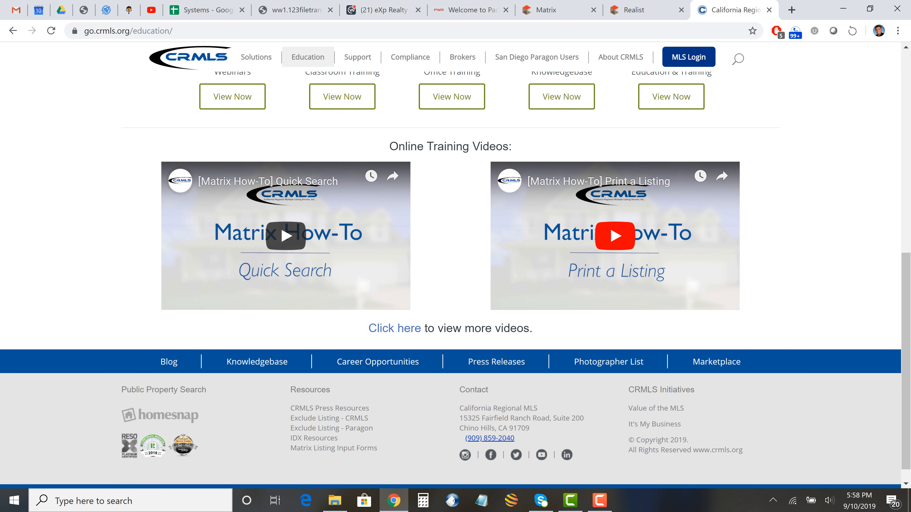
scroll(615, 235, "down", 1)
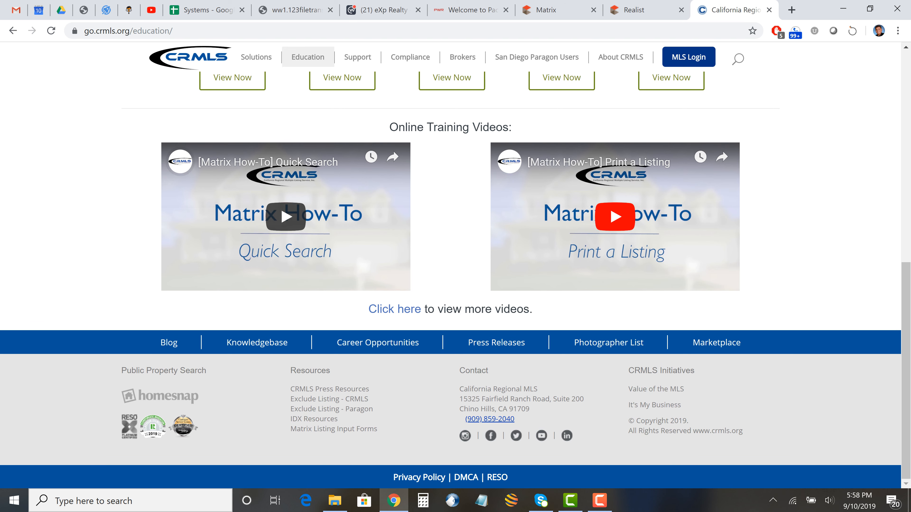
scroll(615, 236, "up", 6)
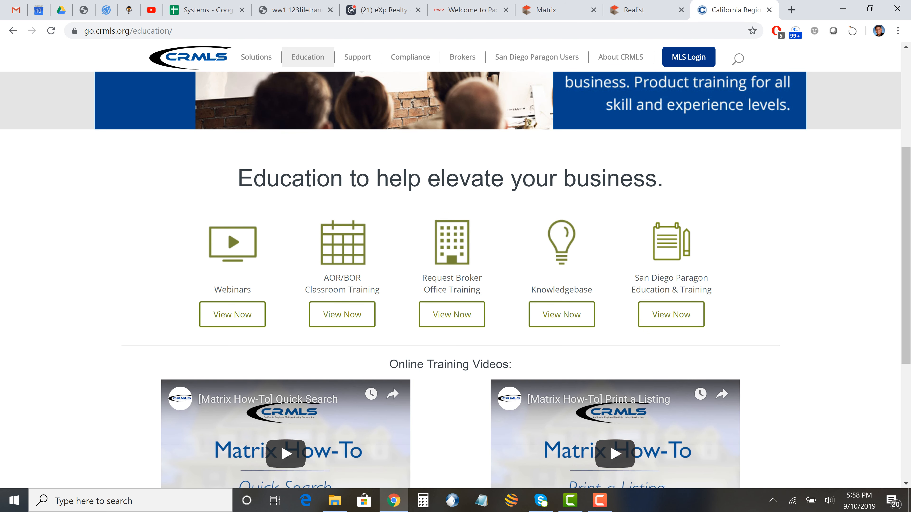
left_click(128, 31)
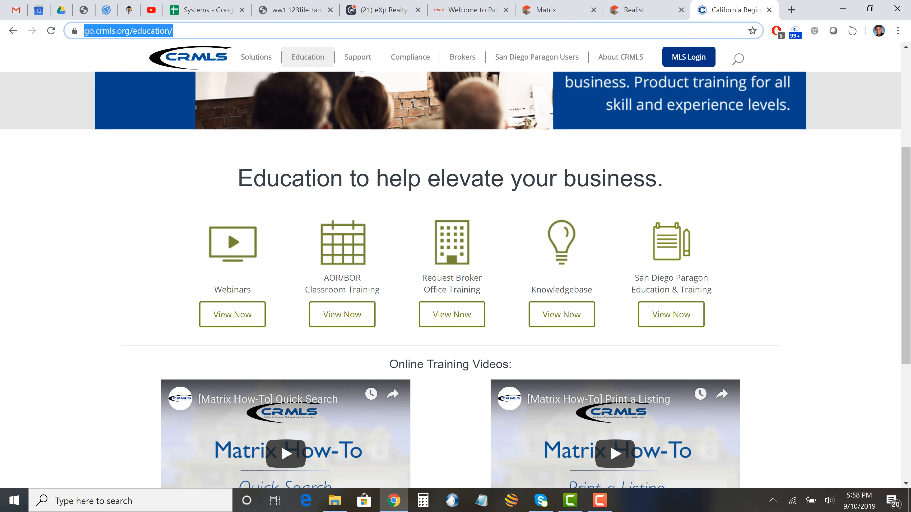
key("Escape")
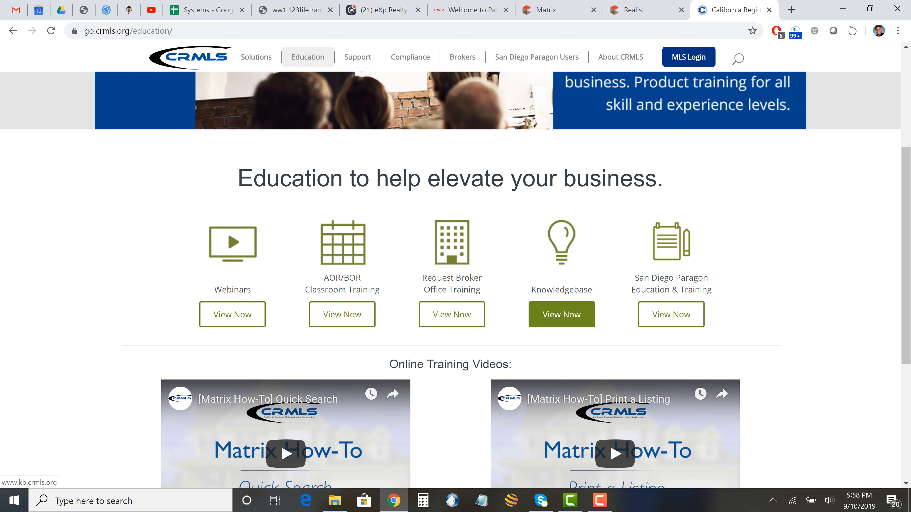
- Open the Knowledgebase and scroll through categories like Matrix: The Basics and Compliance
left_click(562, 315)
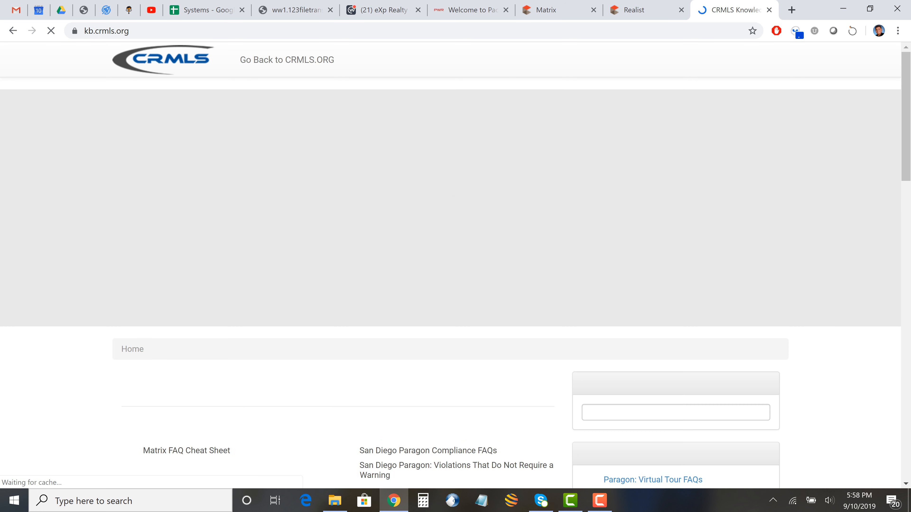
scroll(234, 269, "down", 5)
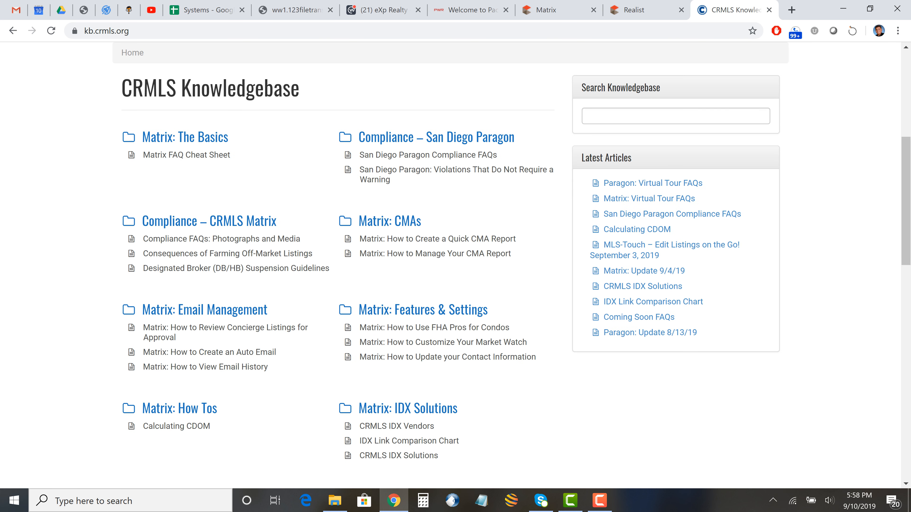
scroll(215, 221, "down", 1)
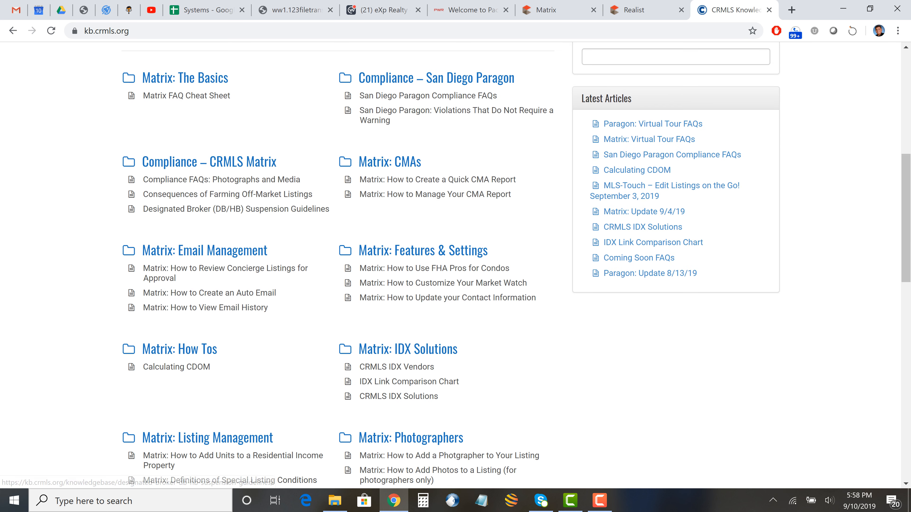
scroll(337, 266, "down", 3)
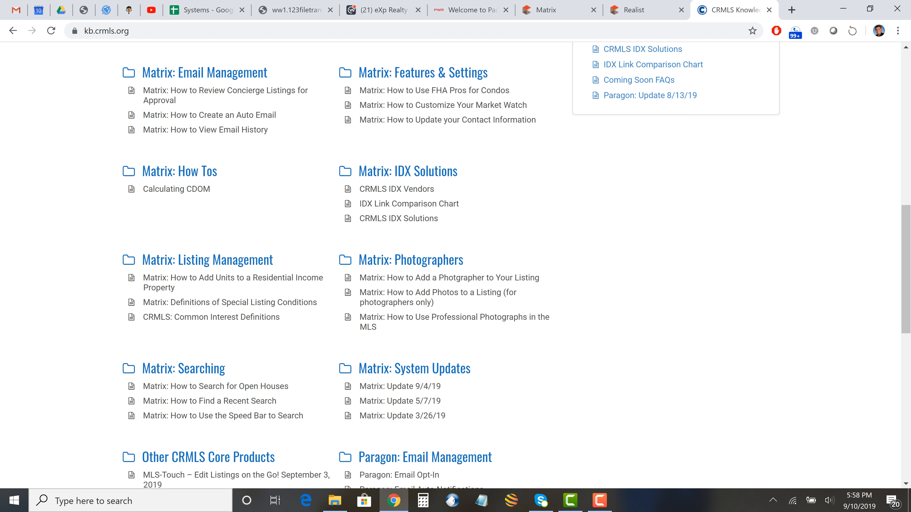
scroll(337, 265, "down", 3)
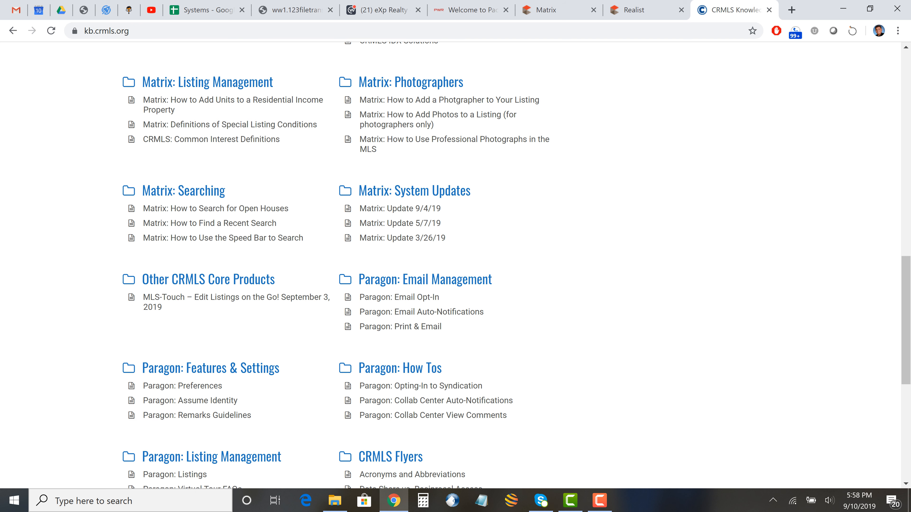
scroll(456, 265, "down", 3)
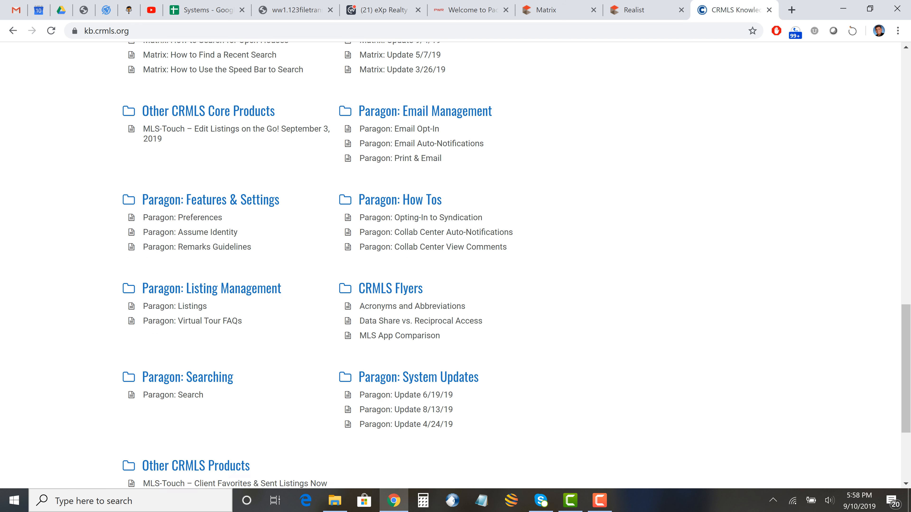
scroll(456, 266, "down", 1)
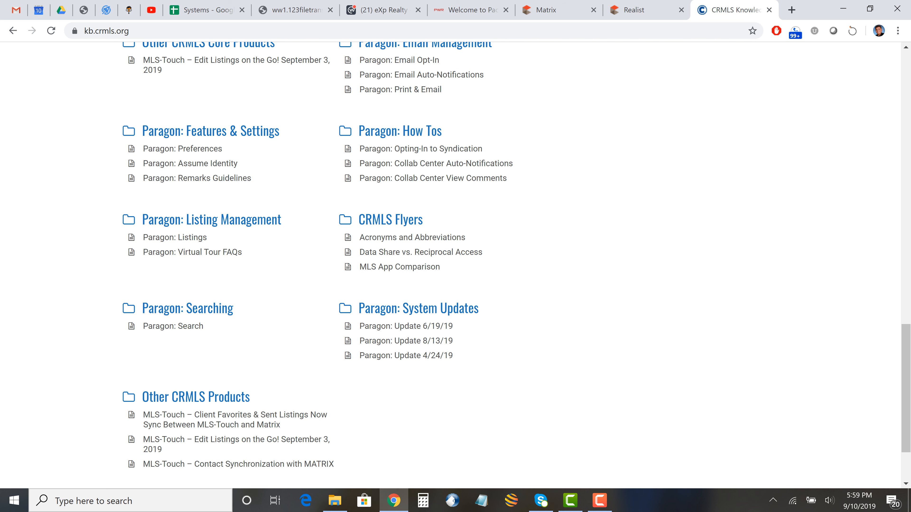
scroll(456, 265, "up", 12)
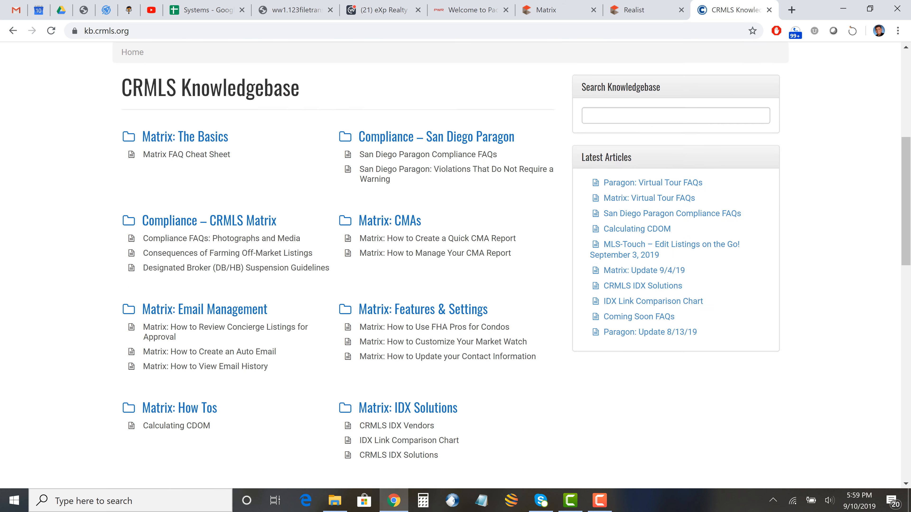
scroll(455, 265, "up", 2)
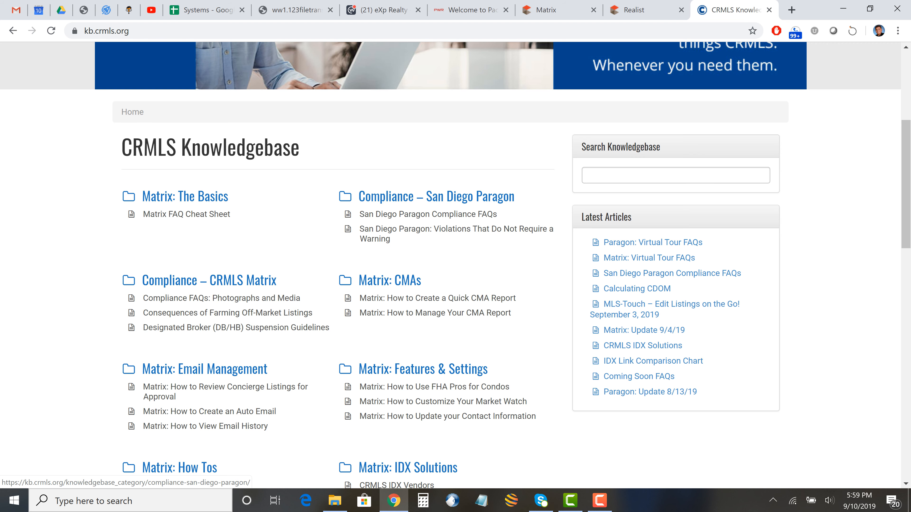
scroll(430, 216, "up", 8)
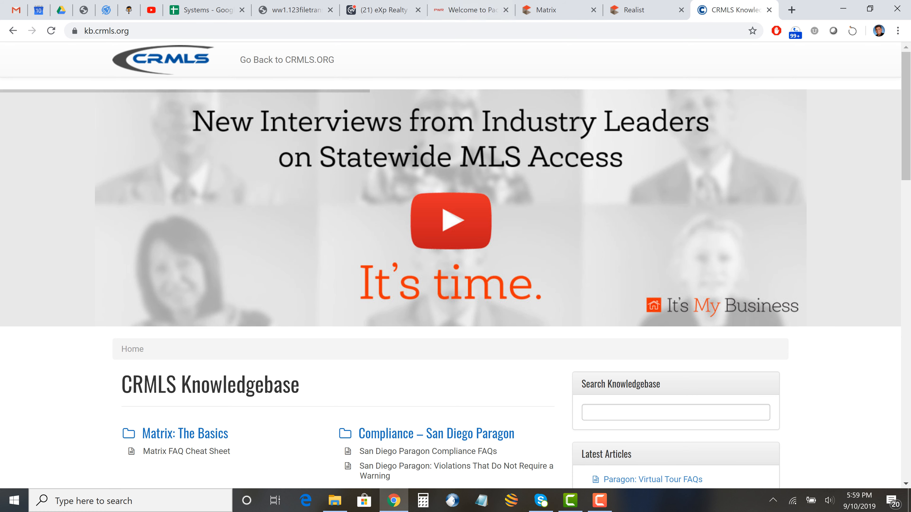
scroll(430, 197, "down", 5)
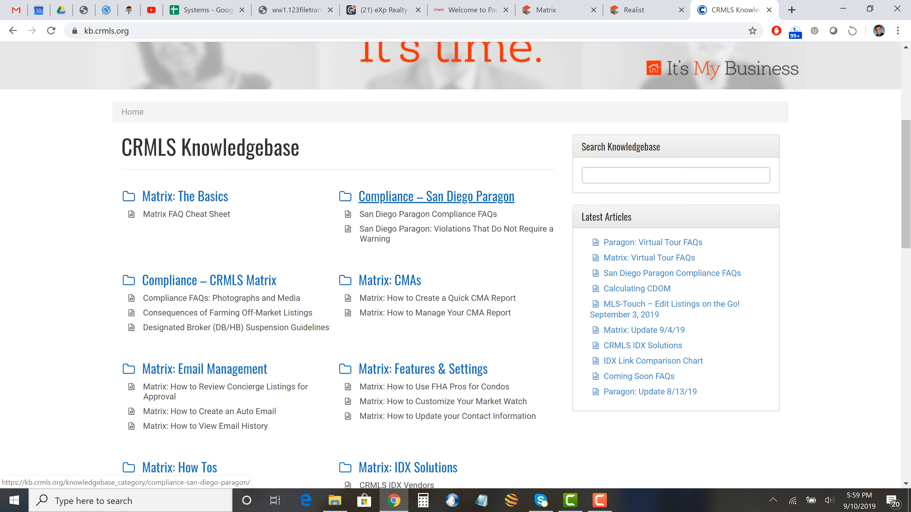
- Search the Knowledgebase for 'ADD A LISTING' and scroll through the matching articles
left_click(585, 175)
type("aa")
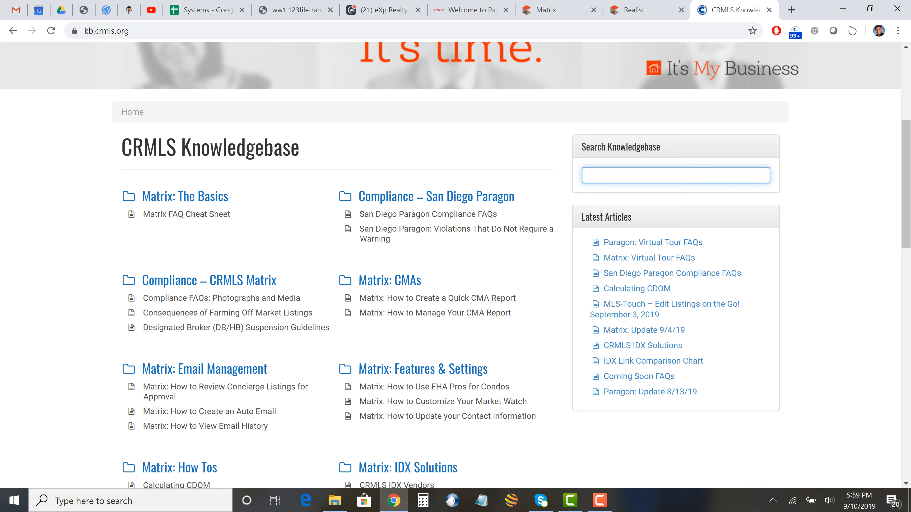
type("ADD")
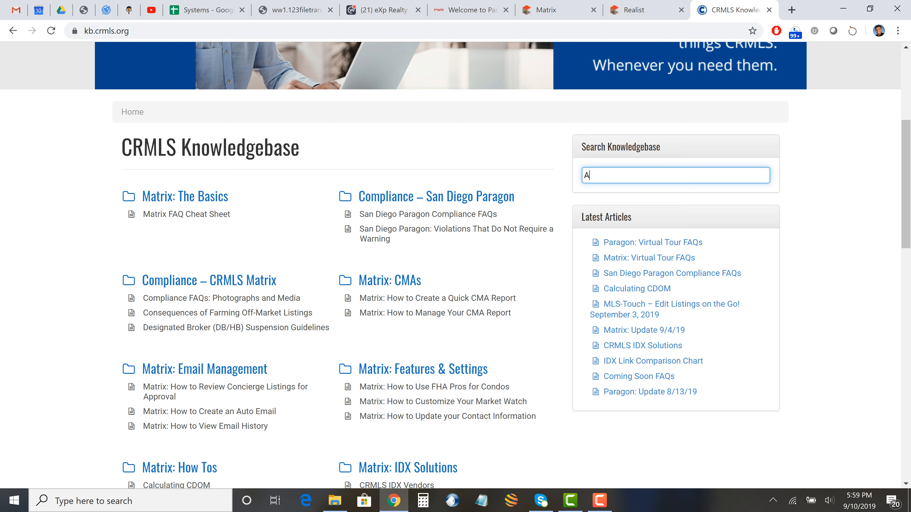
type(" A LISTING")
key("Return")
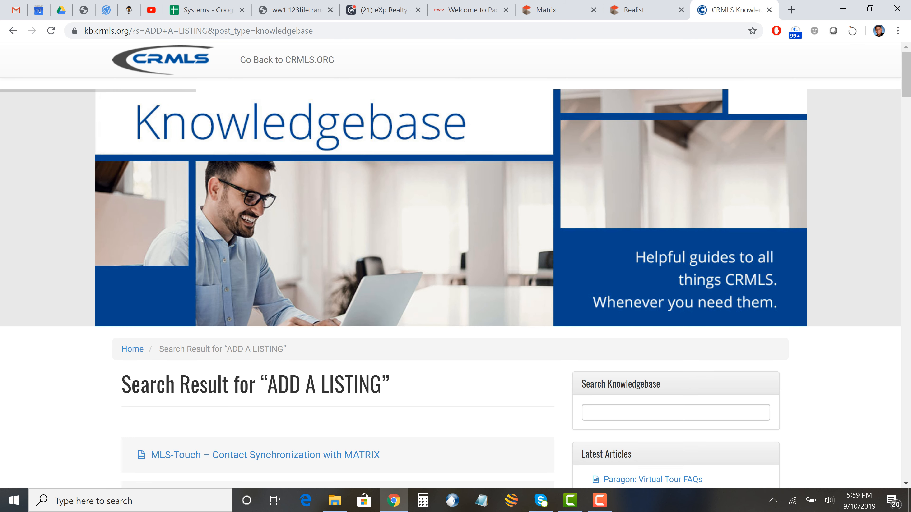
scroll(273, 410, "down", 5)
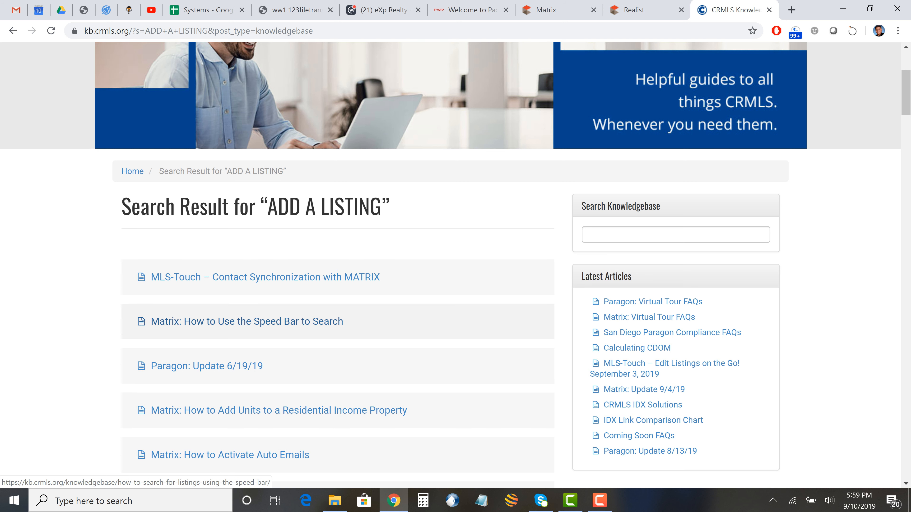
scroll(273, 319, "down", 2)
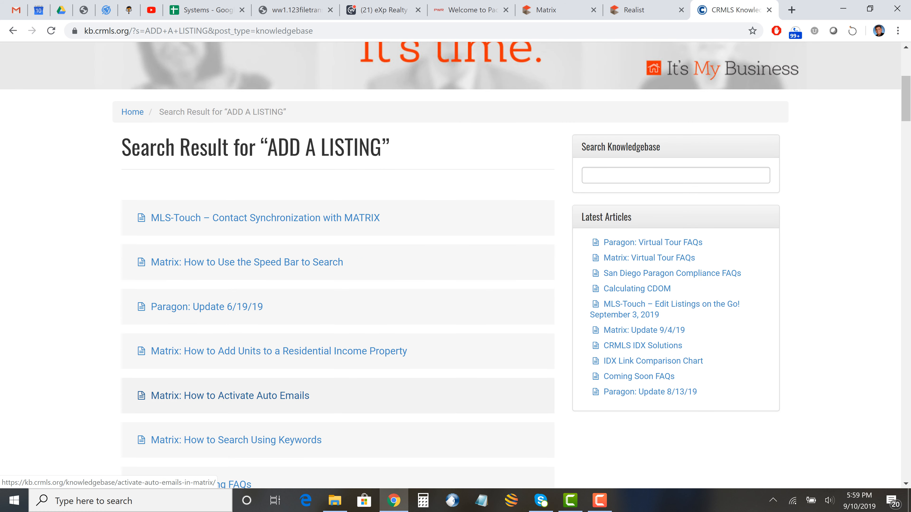
scroll(273, 380, "down", 2)
scroll(272, 425, "down", 4)
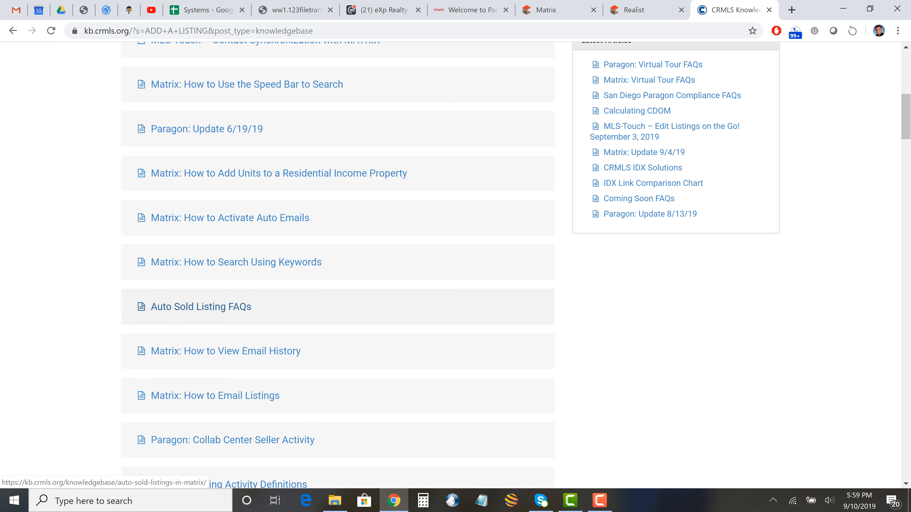
scroll(273, 425, "up", 10)
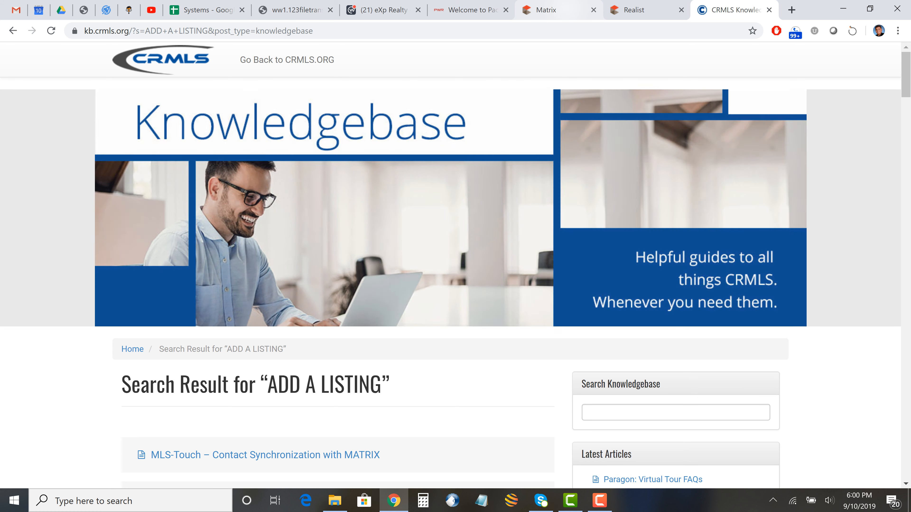
- Show the Matrix home page, then open go.crmls.org in a new tab from the Knowledgebase
left_click(549, 10)
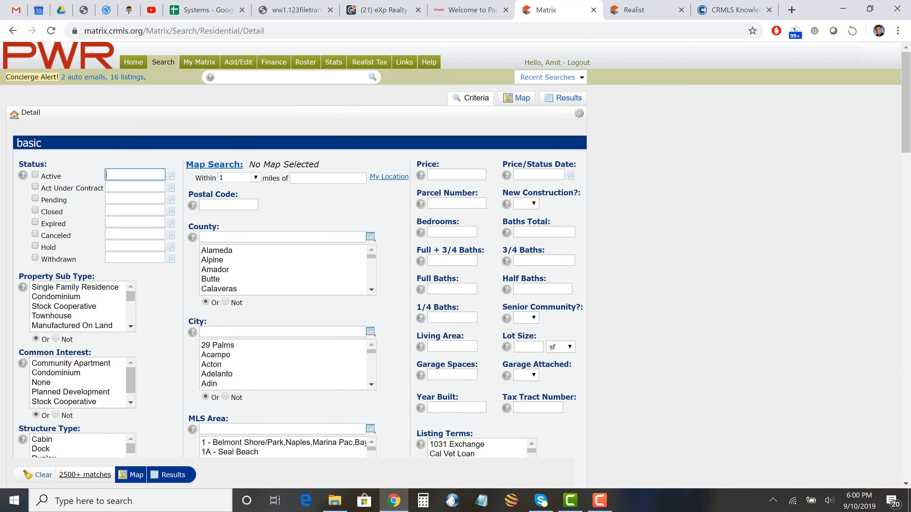
left_click(133, 63)
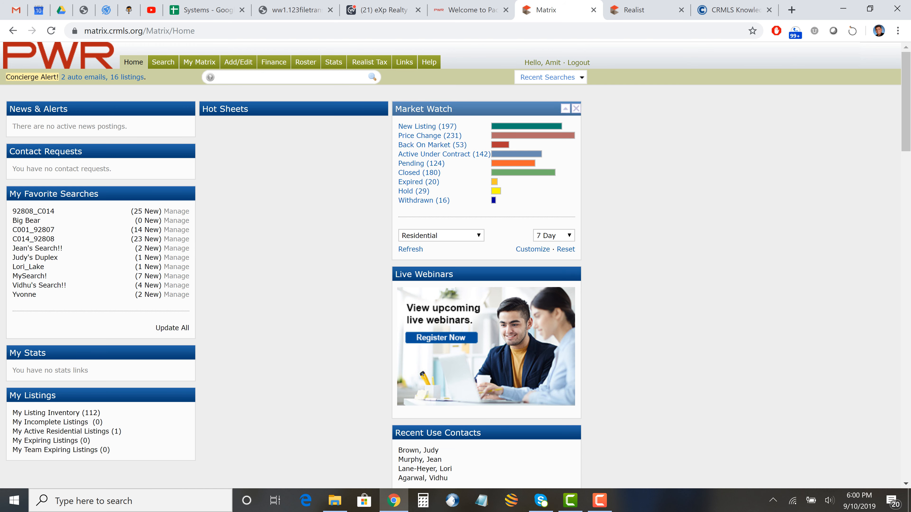
left_click(599, 500)
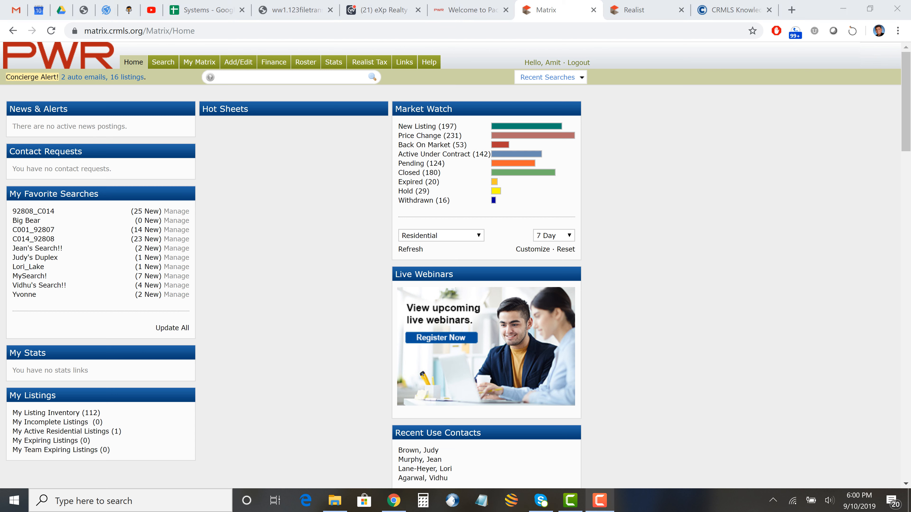
mouse_move(599, 500)
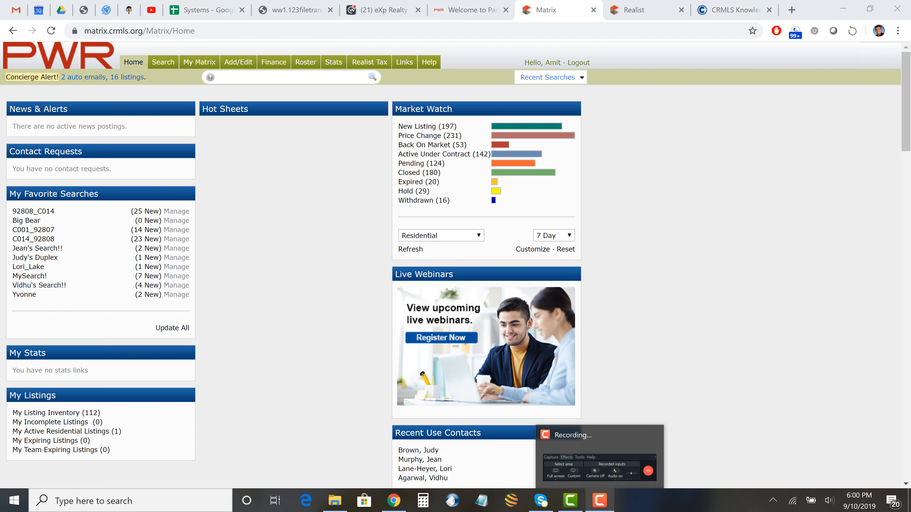
left_click(730, 10)
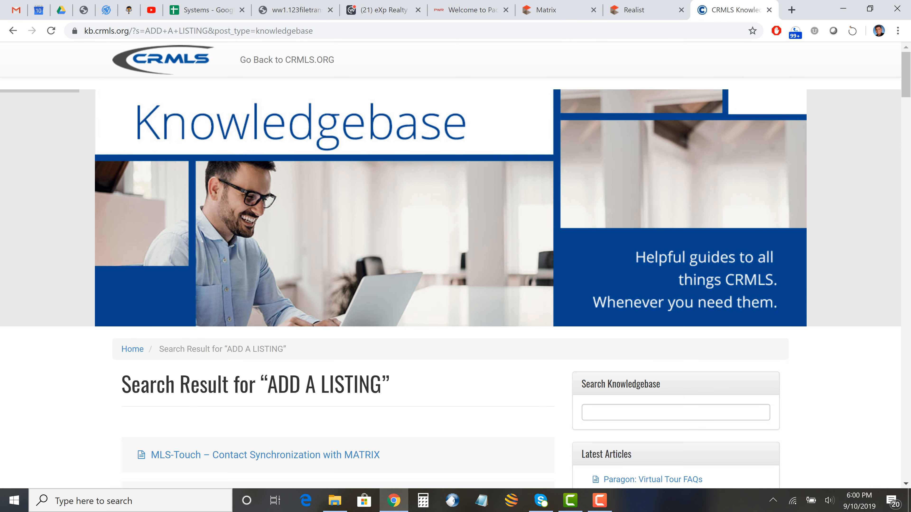
left_click(287, 59)
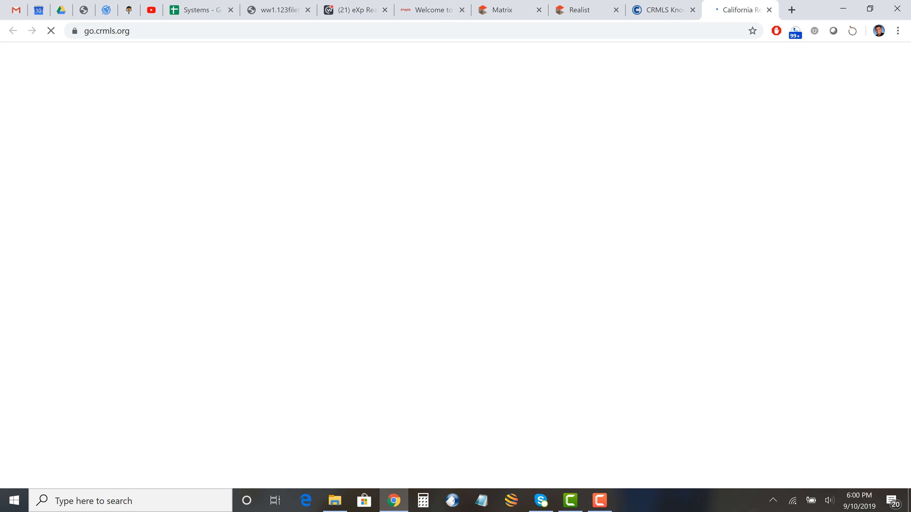